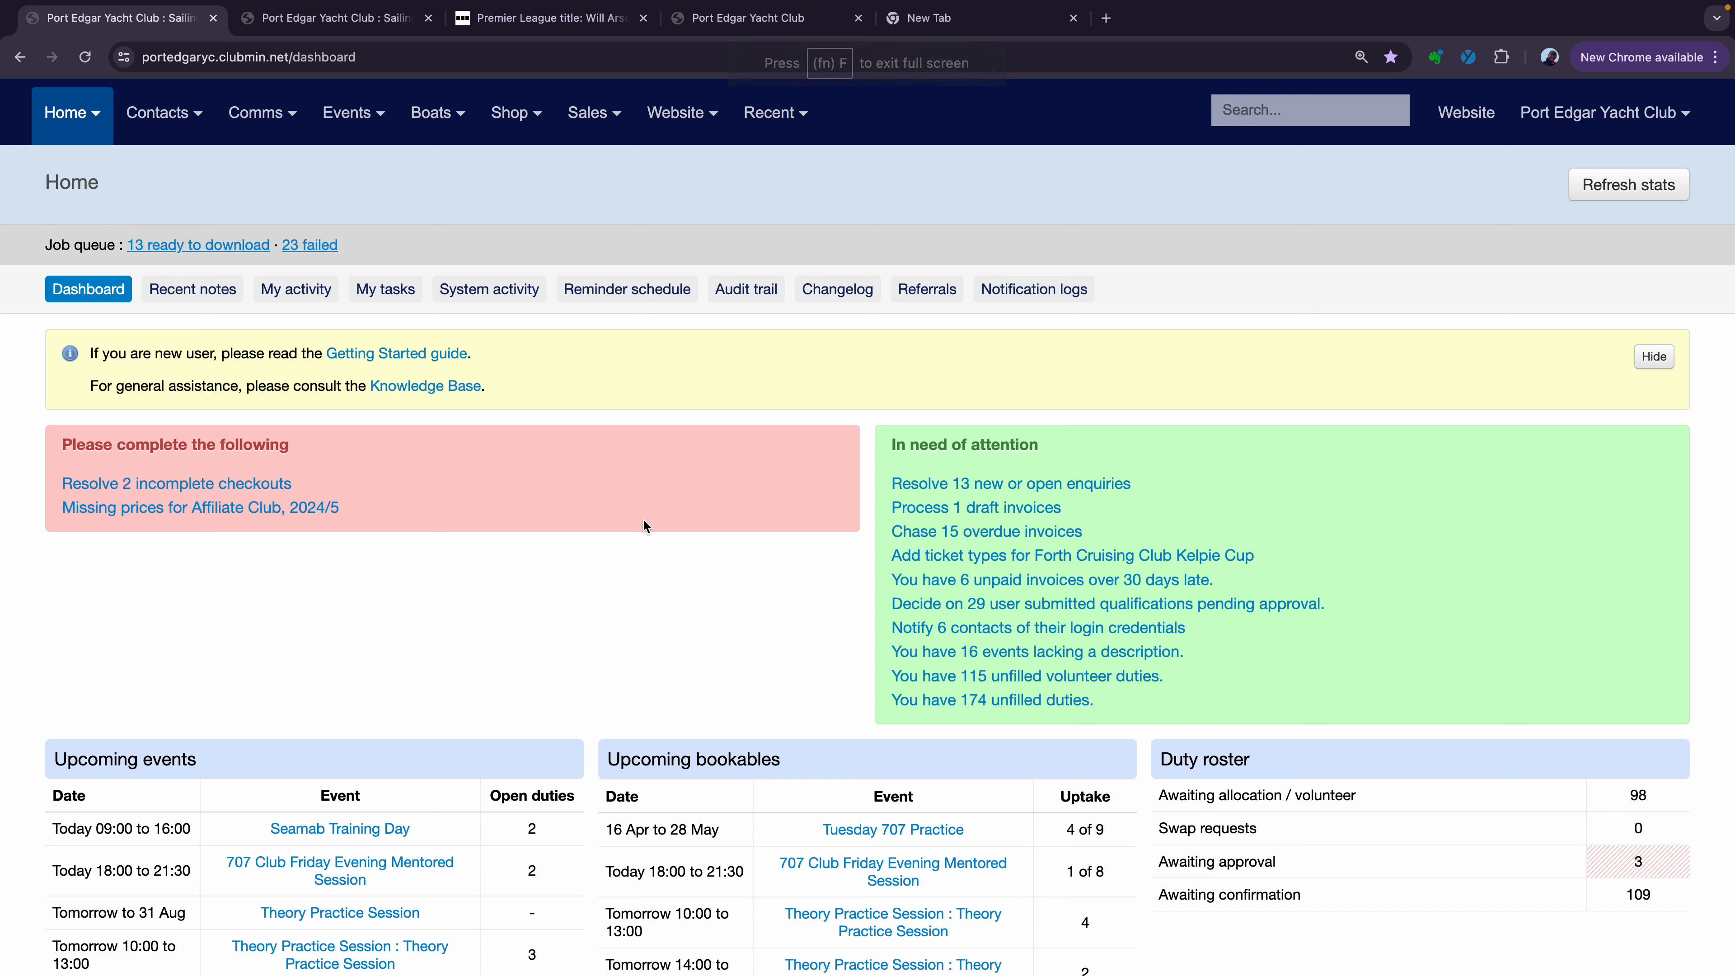
# Go to the Mailings page from the Comms menu in the top bar
pyautogui.moveTo(291, 89)
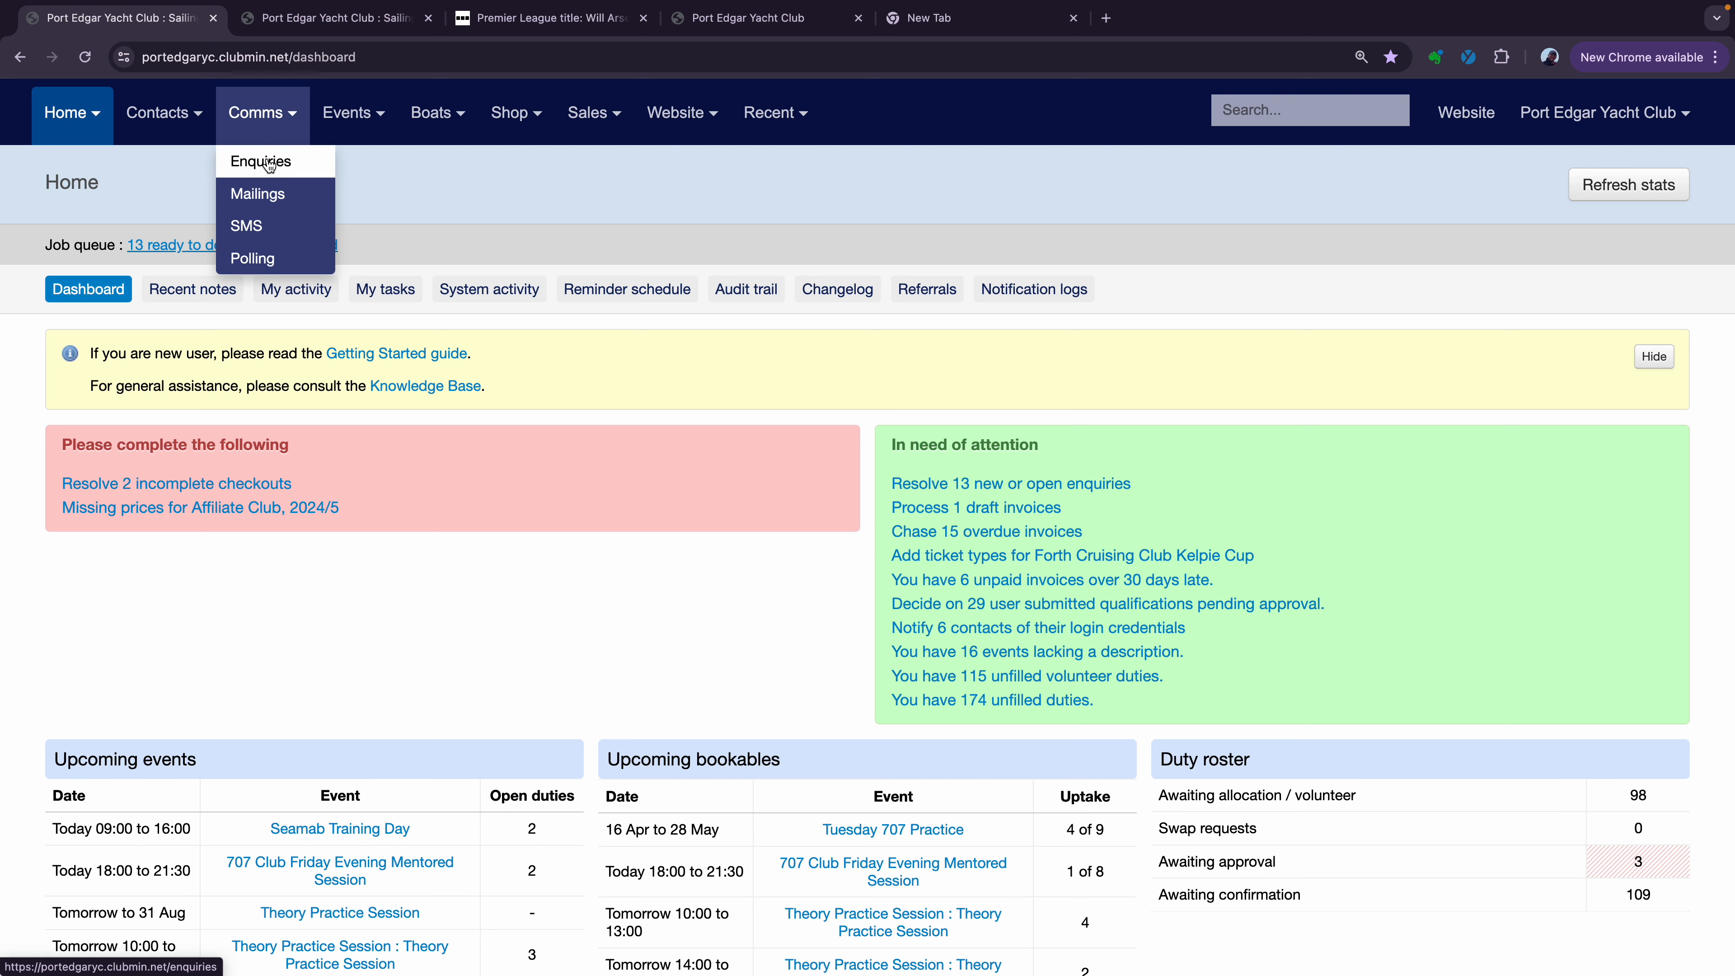
pyautogui.click(264, 195)
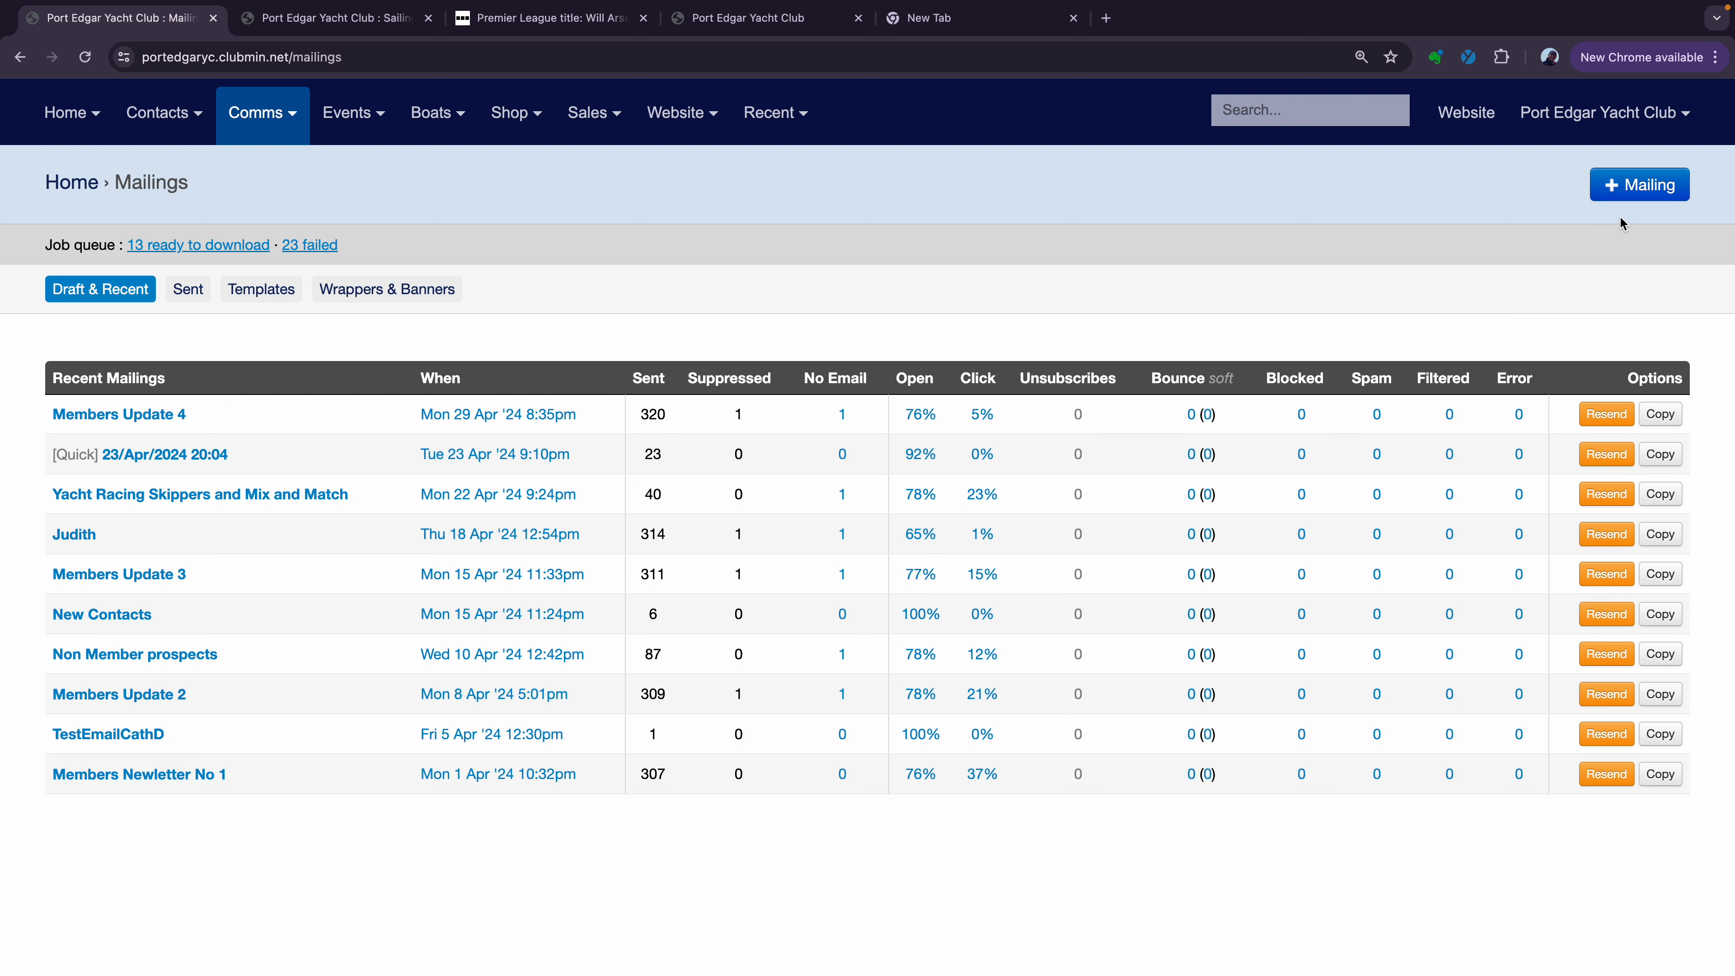
# Create a new mailing named 'Kelpie Cup' using the PEYC default template
pyautogui.click(1632, 195)
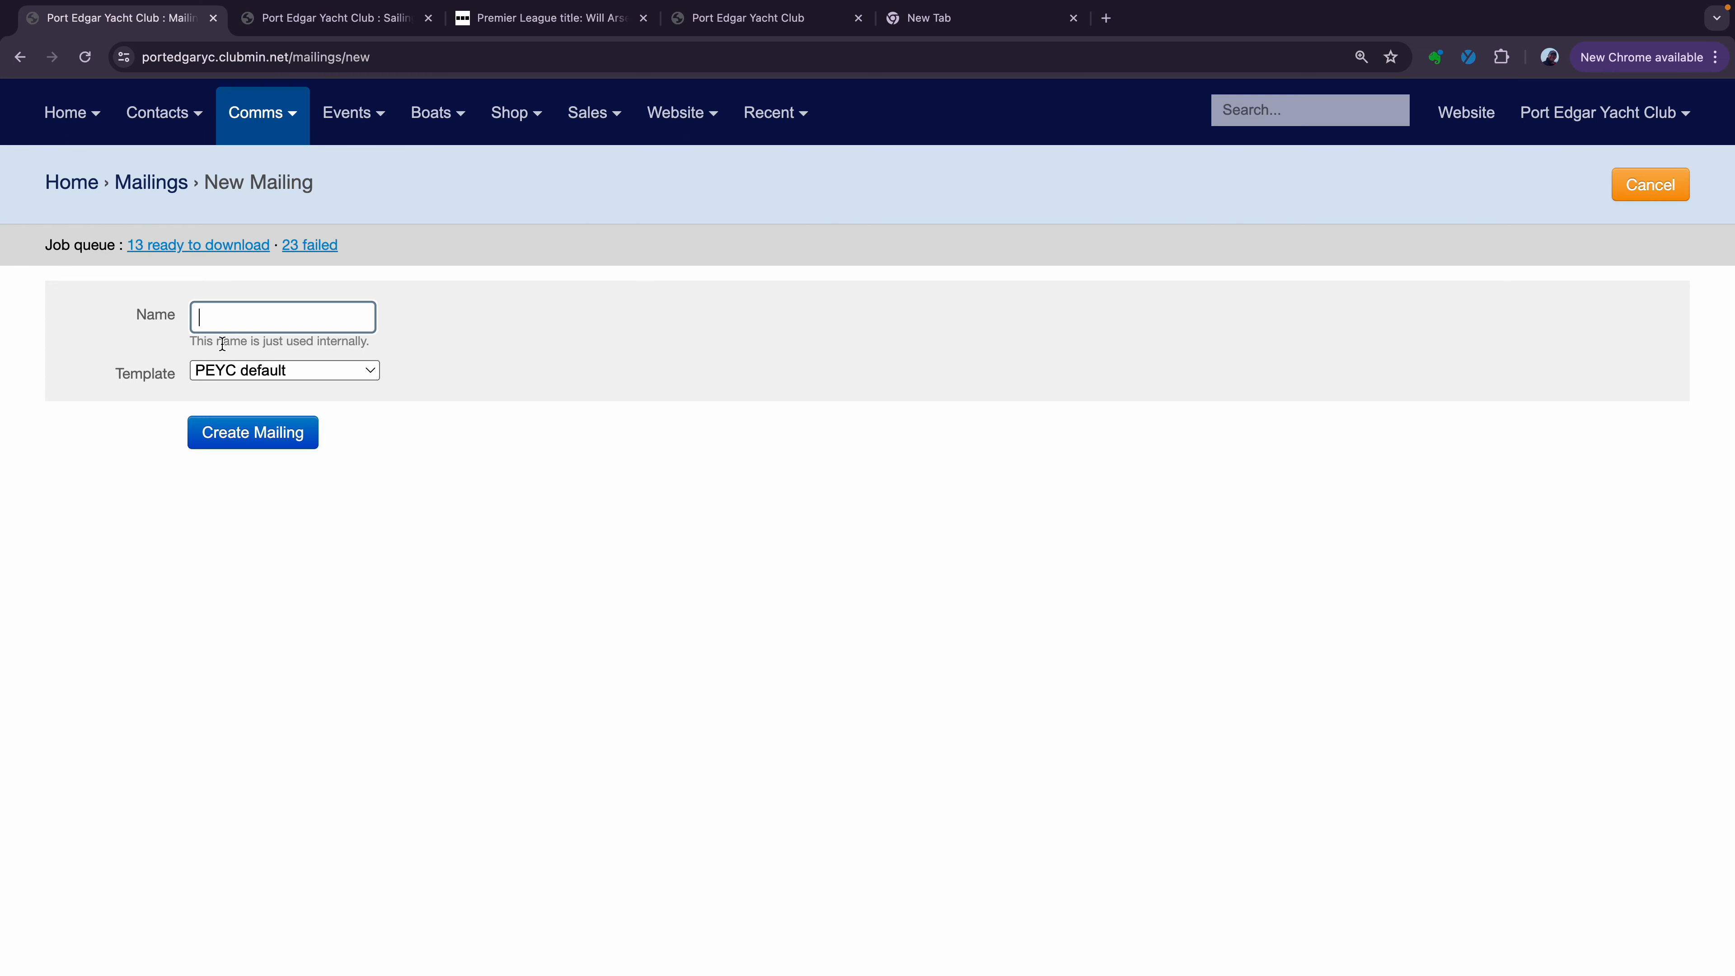
pyautogui.click(231, 313)
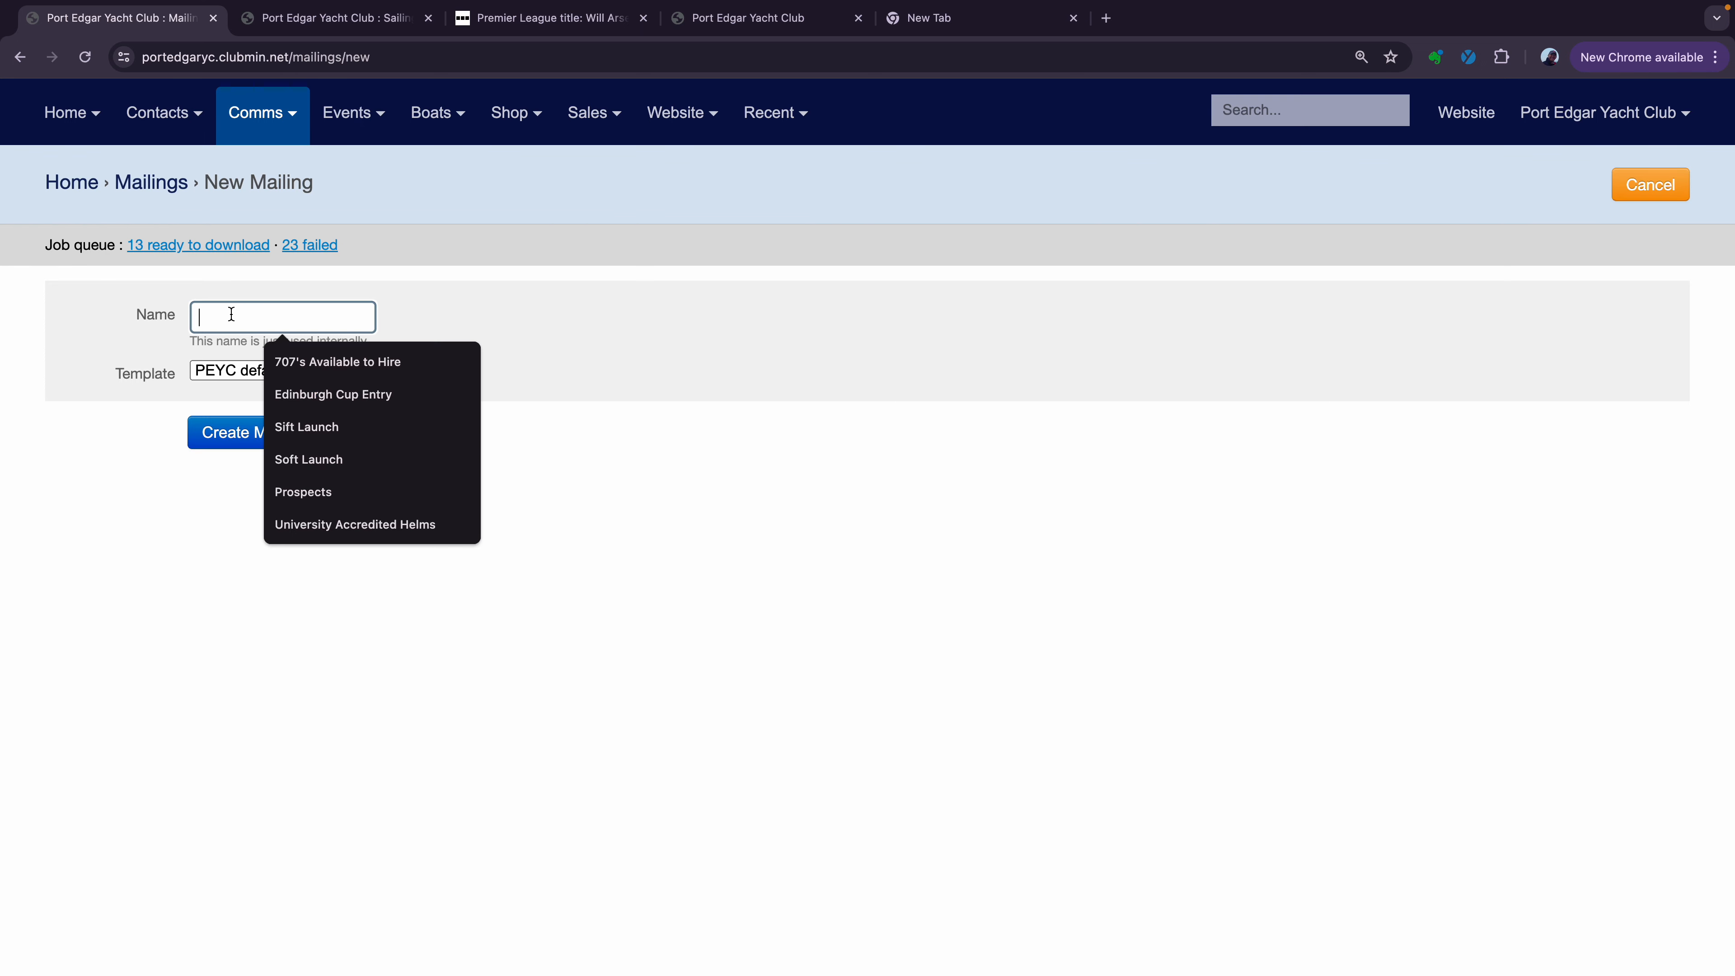
pyautogui.write('Kelpie')
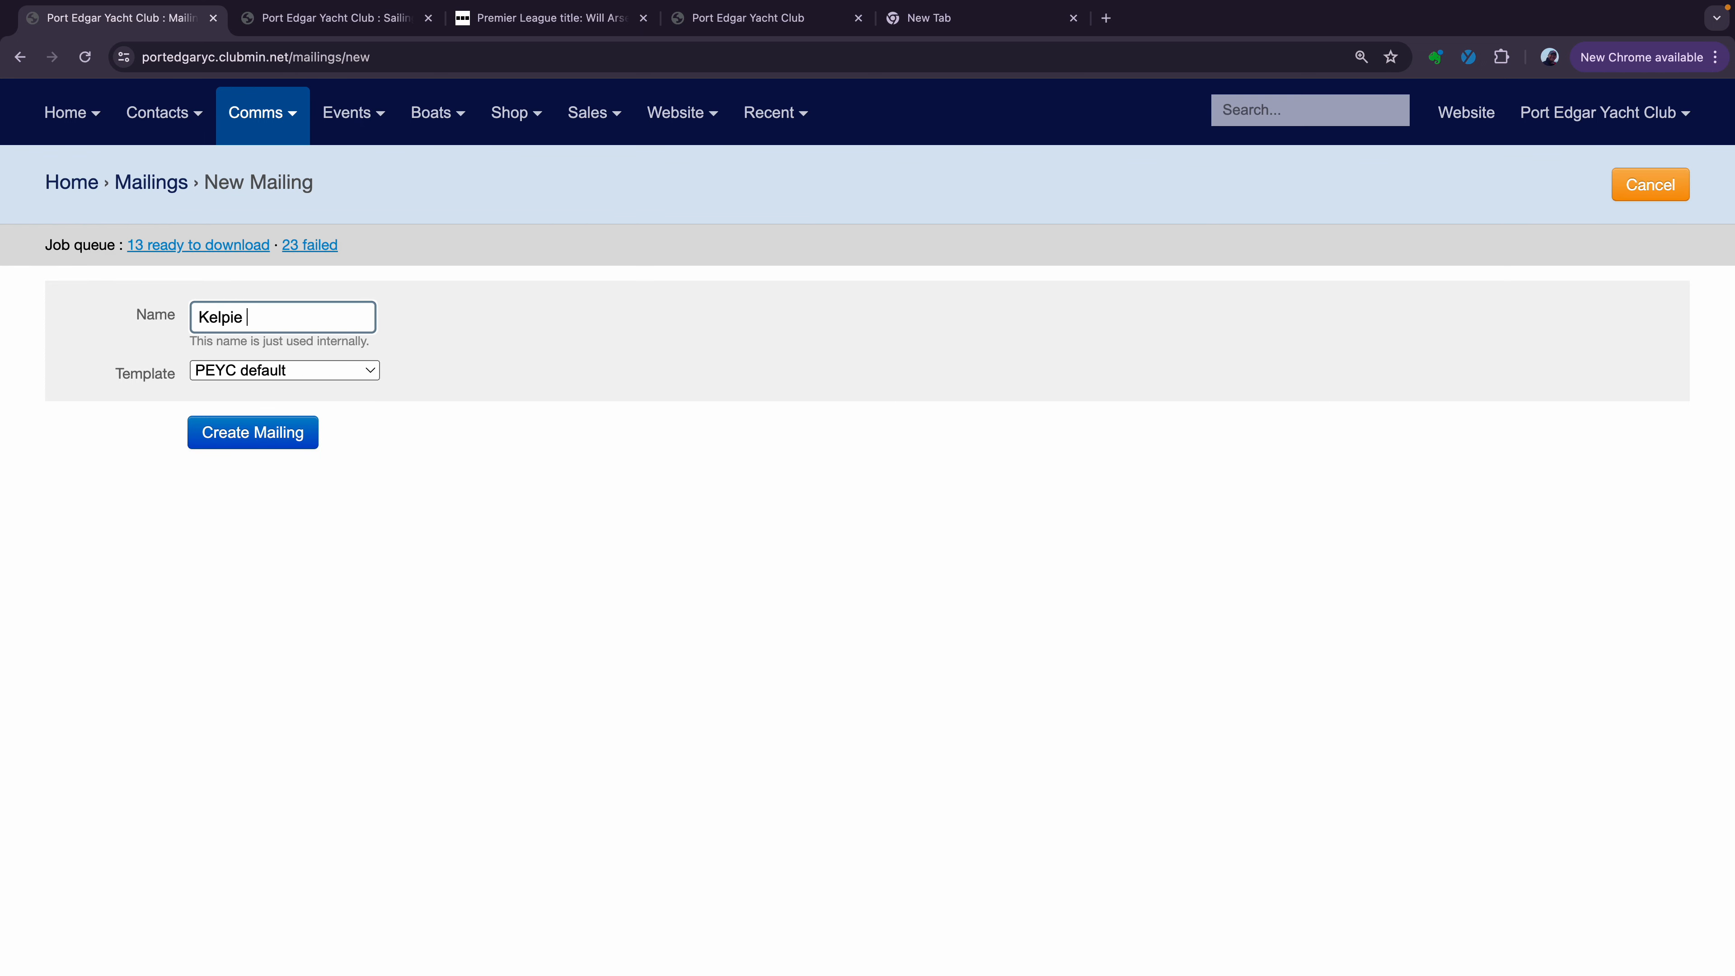
pyautogui.write(' Cup')
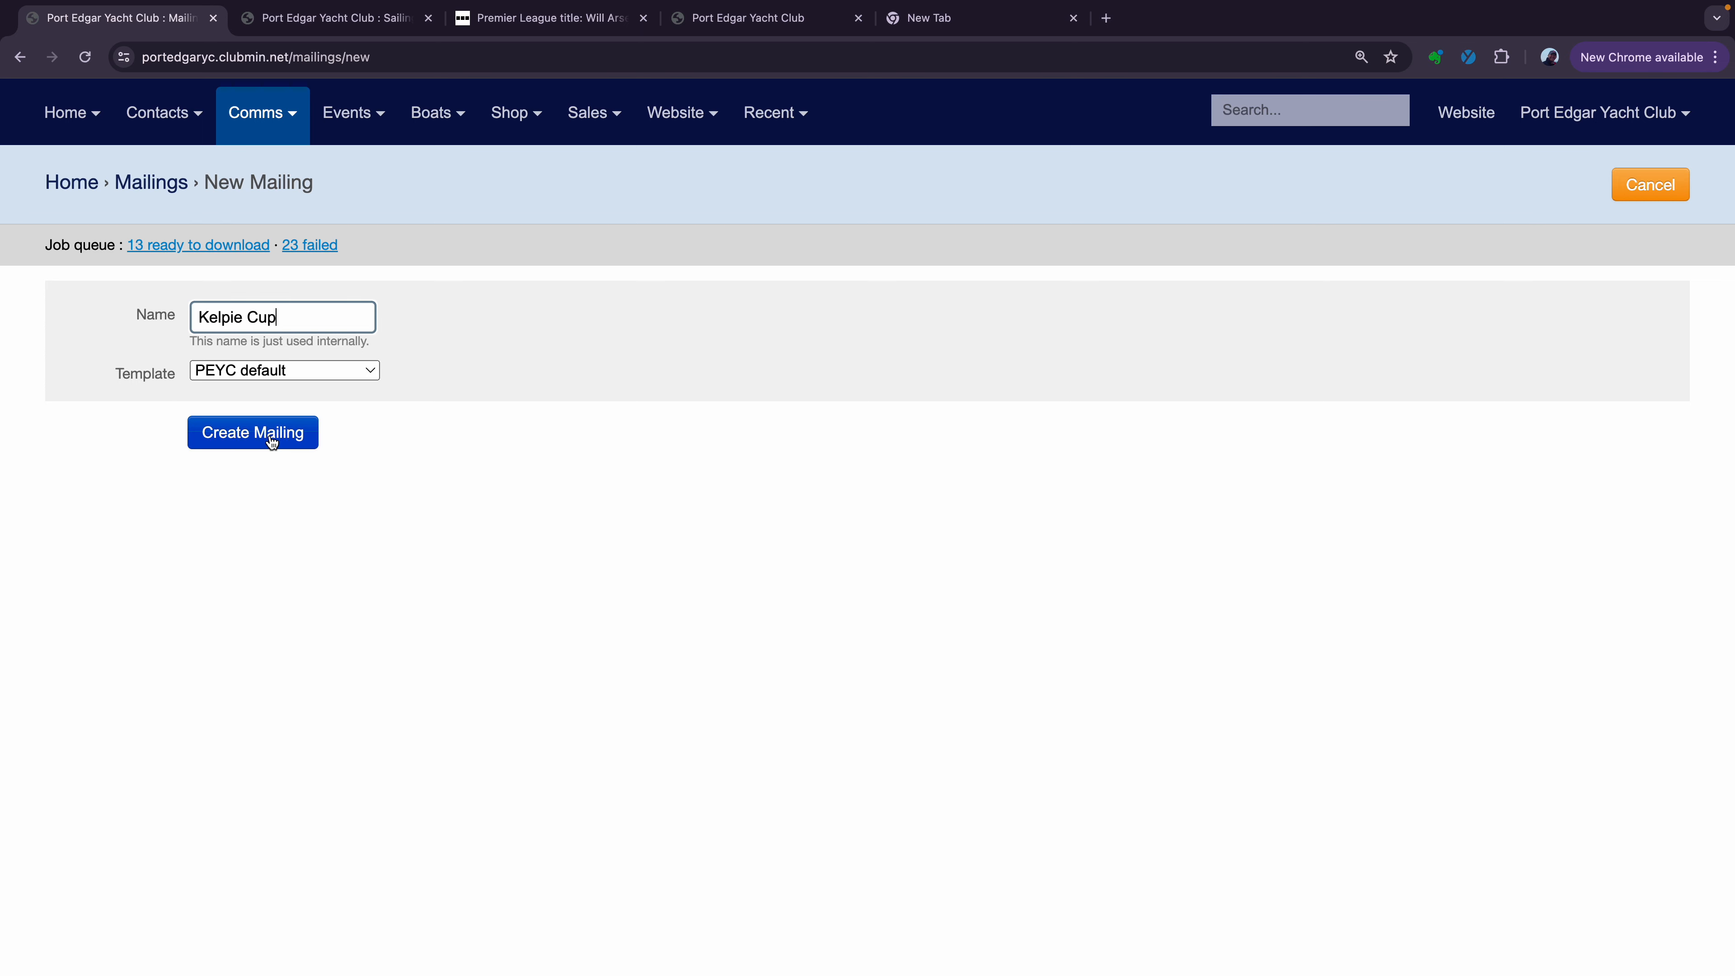
pyautogui.click(370, 369)
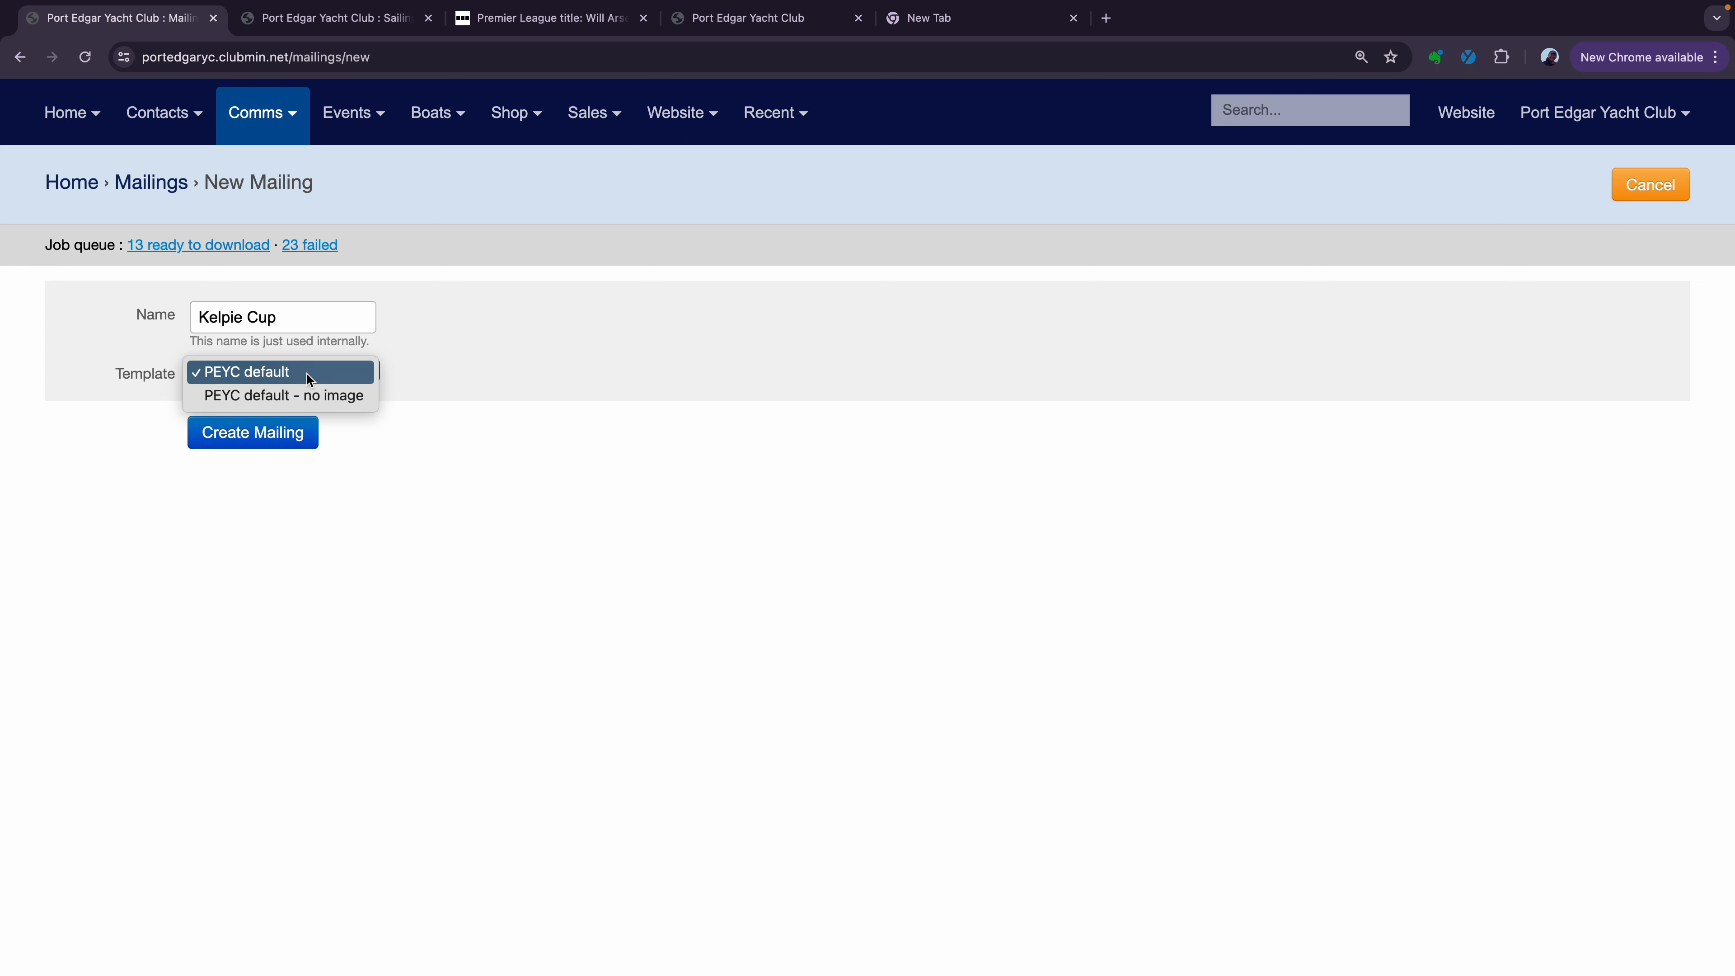
pyautogui.click(272, 437)
pyautogui.click(273, 437)
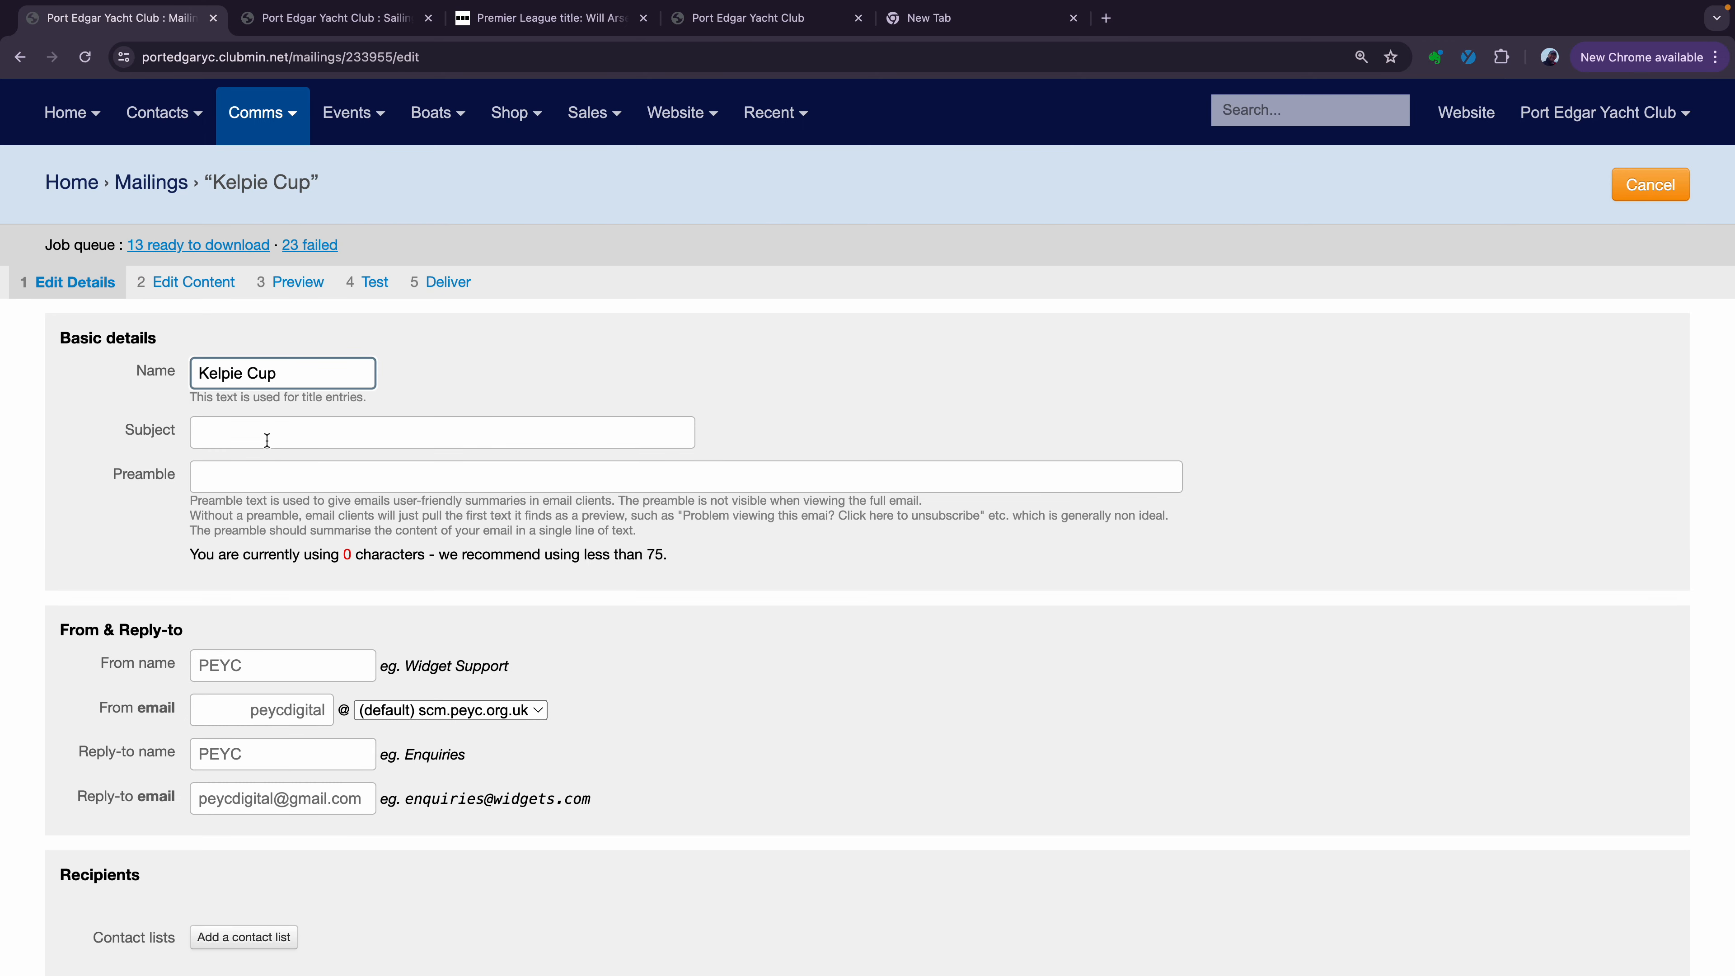
# Enter the subject 'Spaces for Kelpie Cup on Sunday'
pyautogui.click(266, 432)
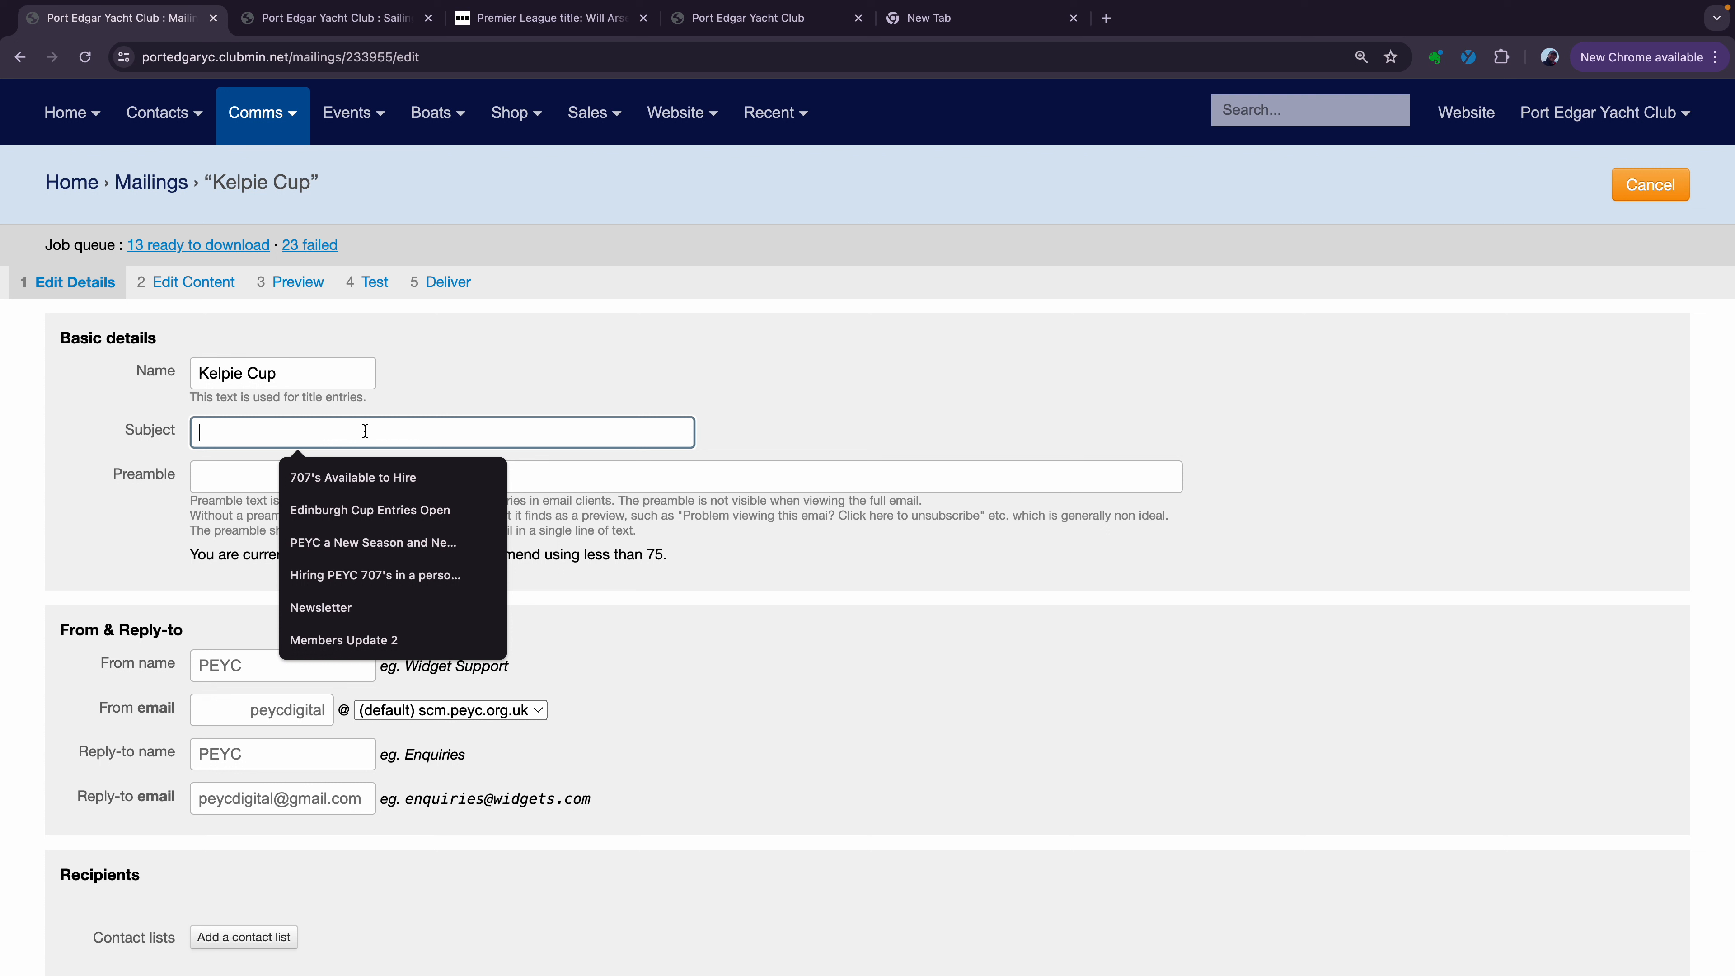
pyautogui.write('Spa')
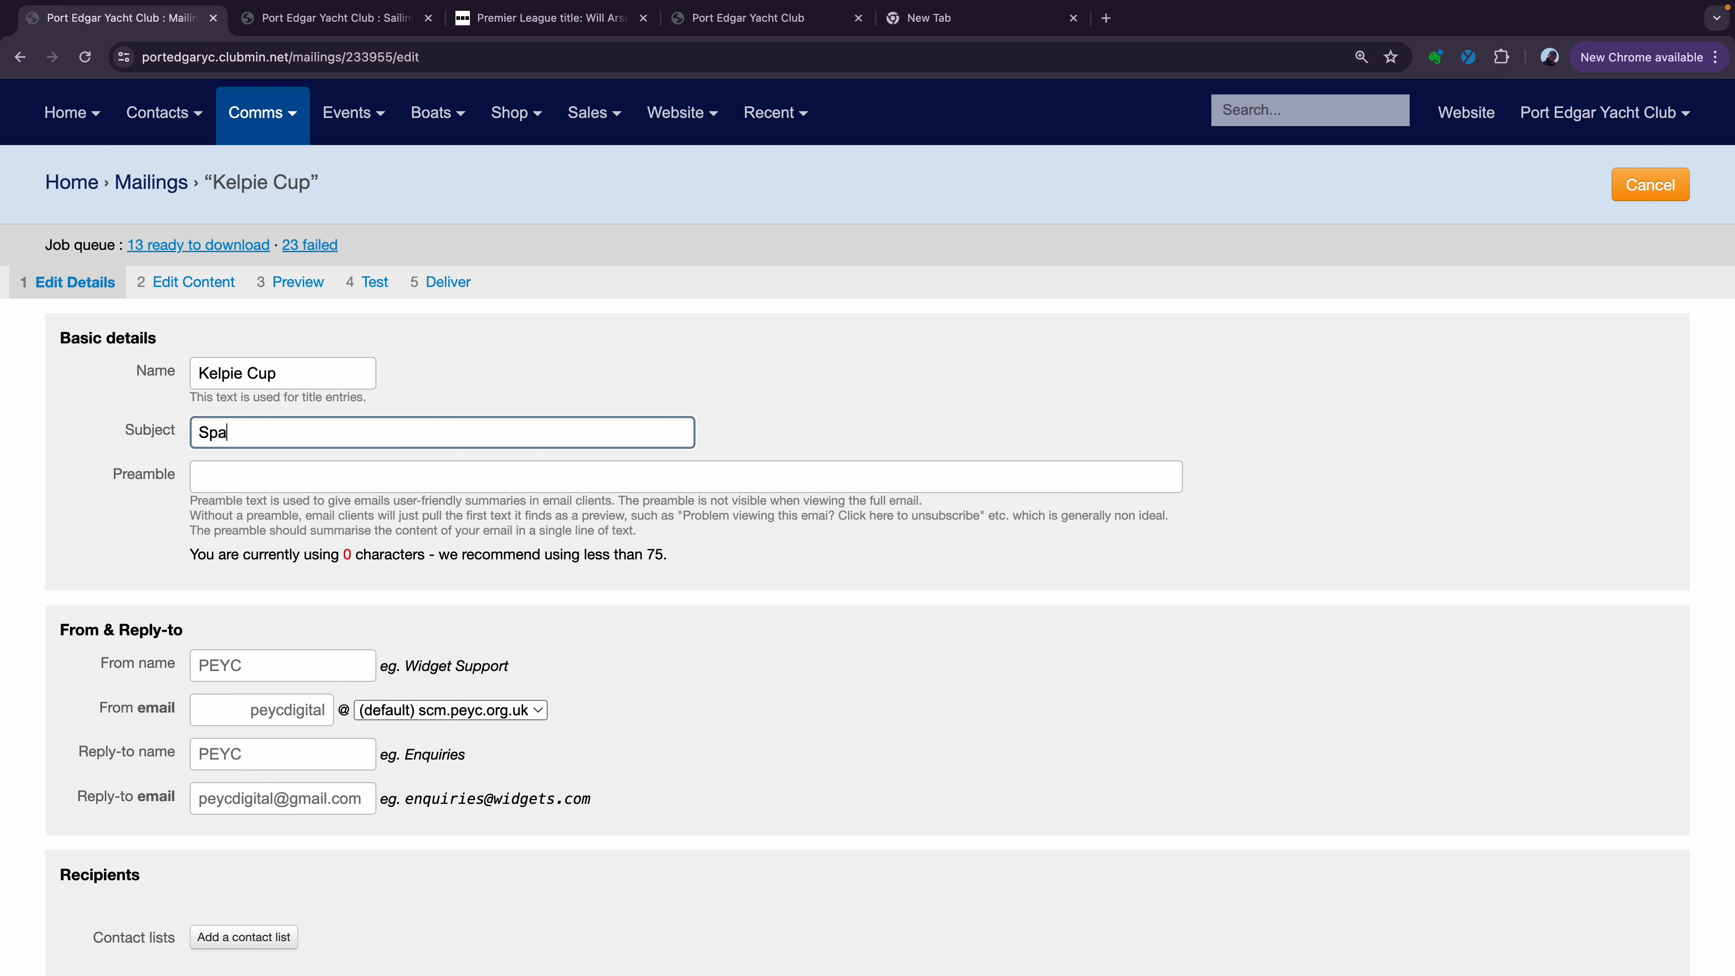
pyautogui.write('ces')
pyautogui.write('for Kelpie Cup on Su')
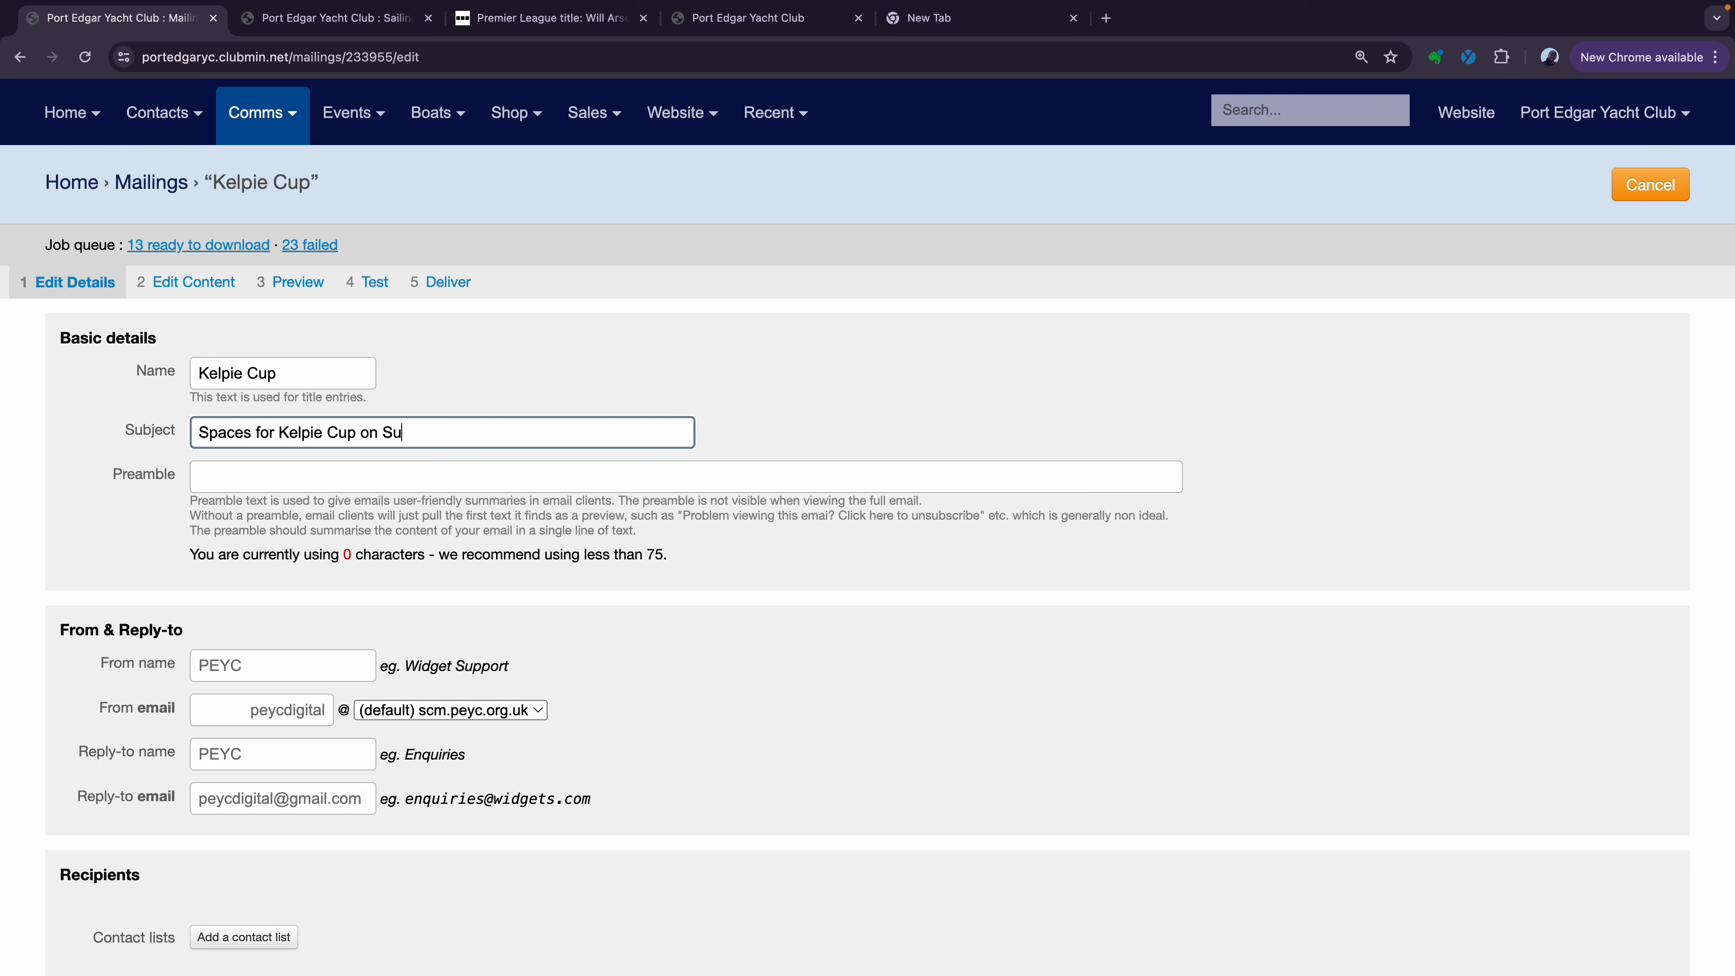
pyautogui.write('nday')
# Set the reply-to name to 'PEYC Racing' and pick the club's racing e-mail address as reply-to
pyautogui.click(286, 756)
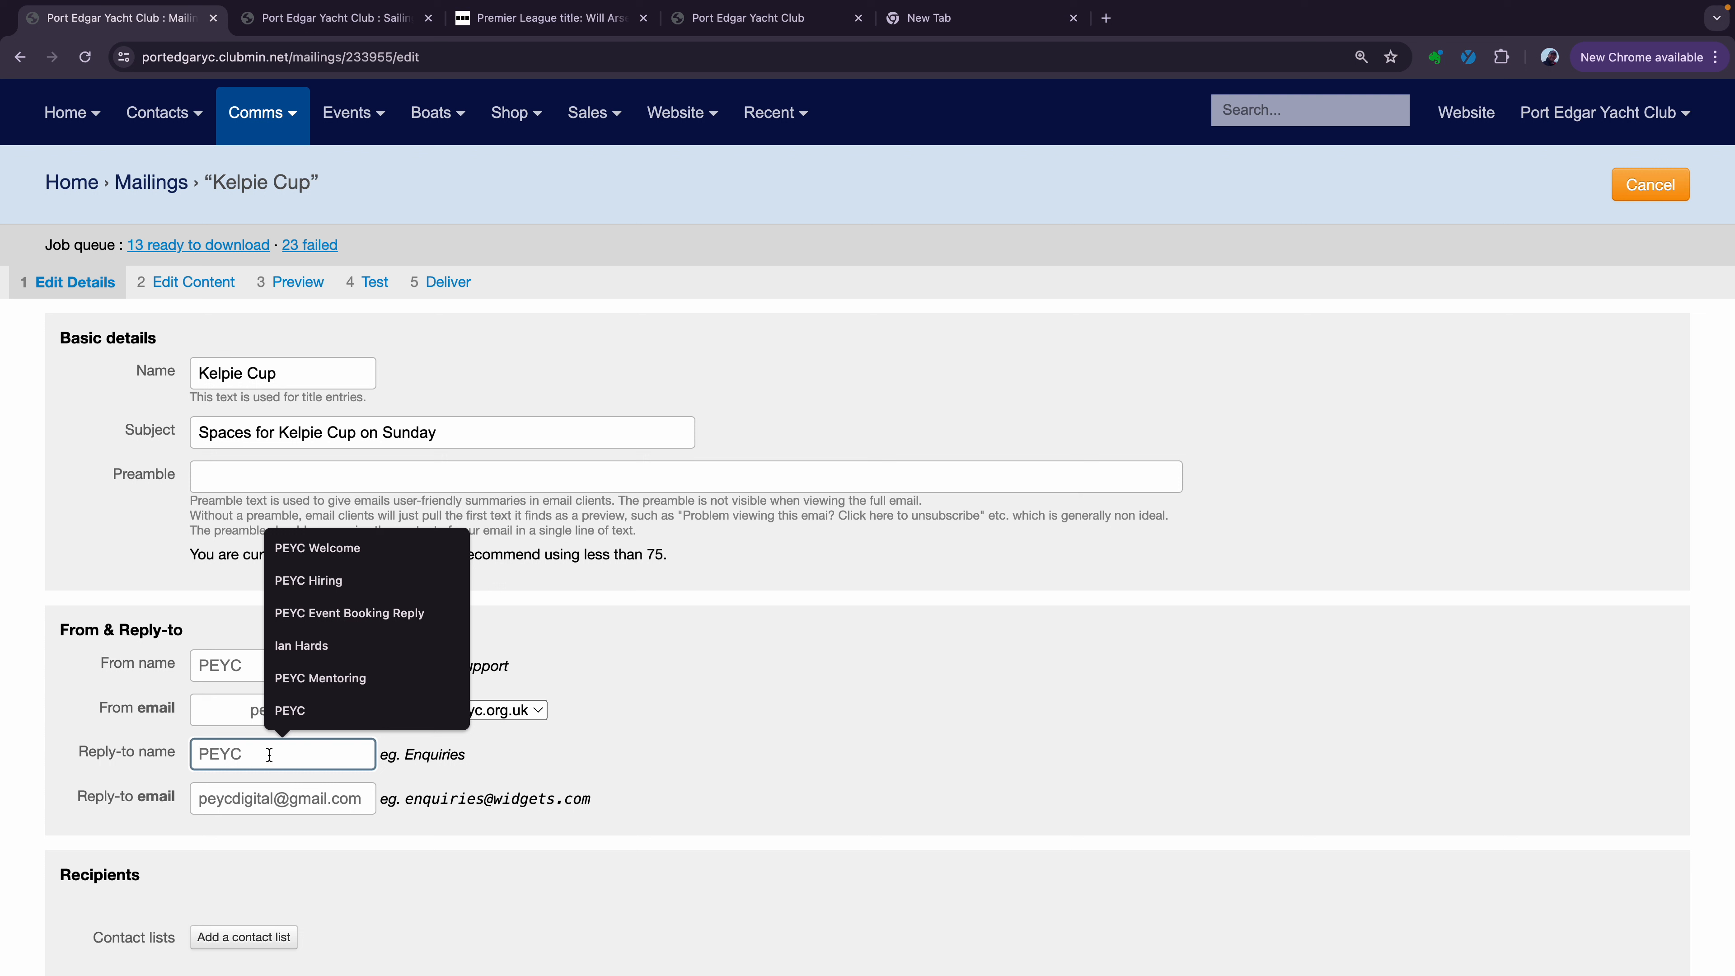
pyautogui.write('Peyc')
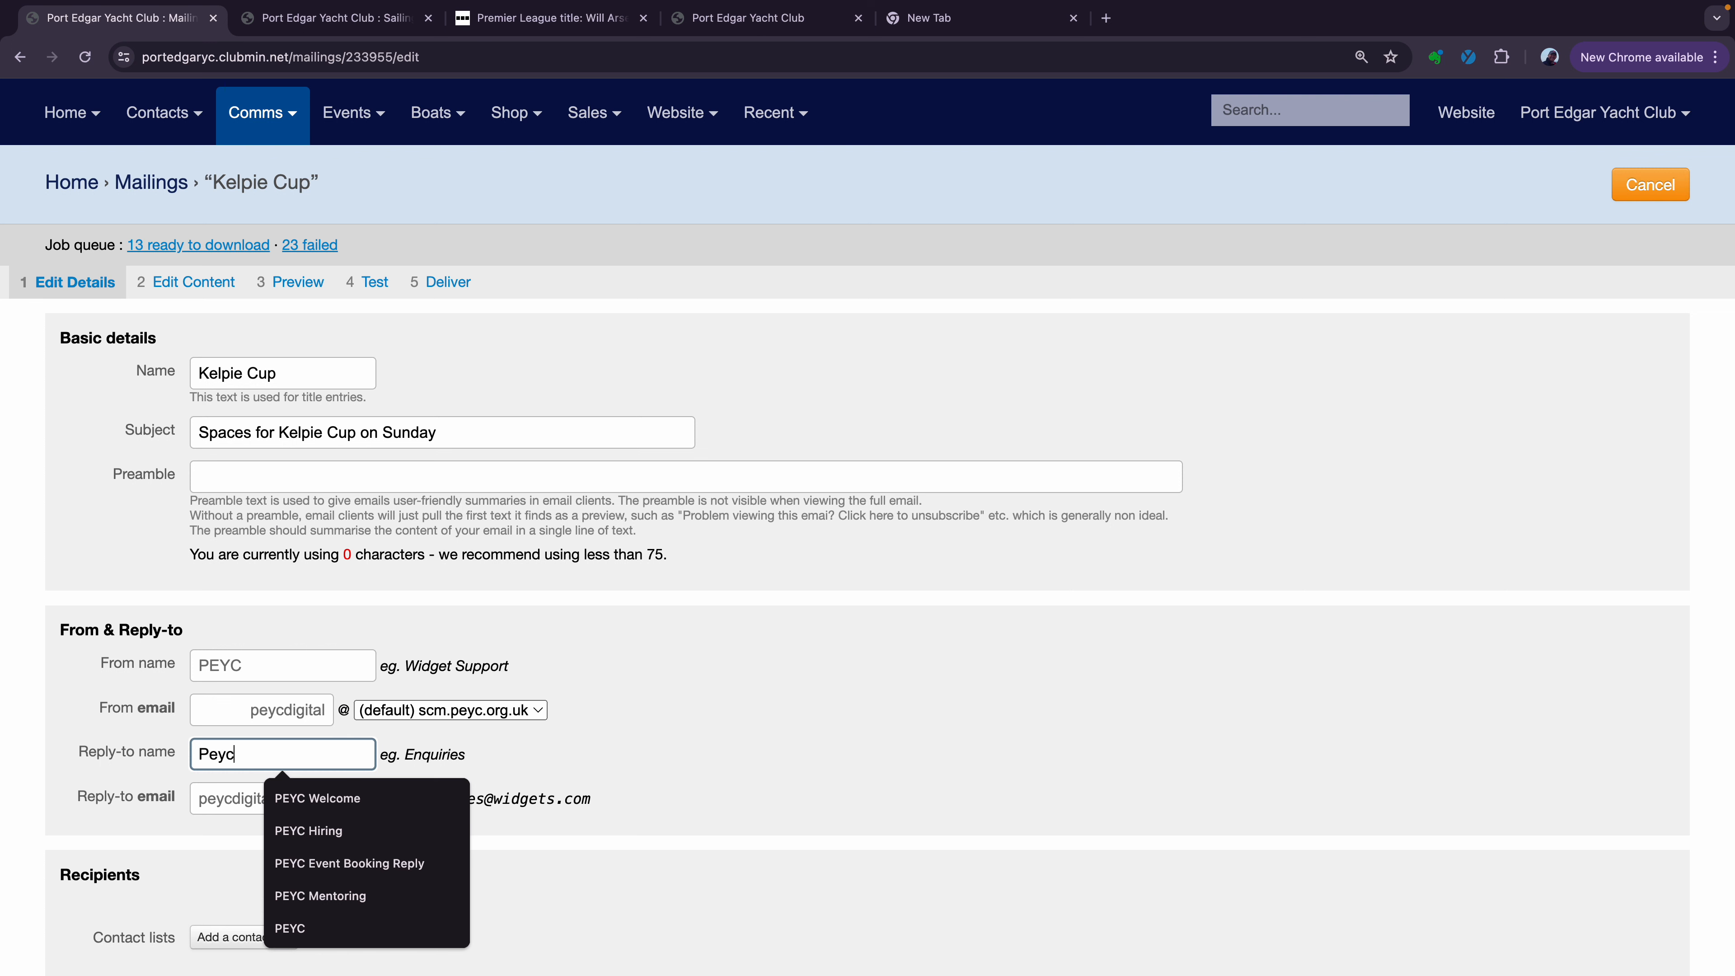
pyautogui.write(' Racing')
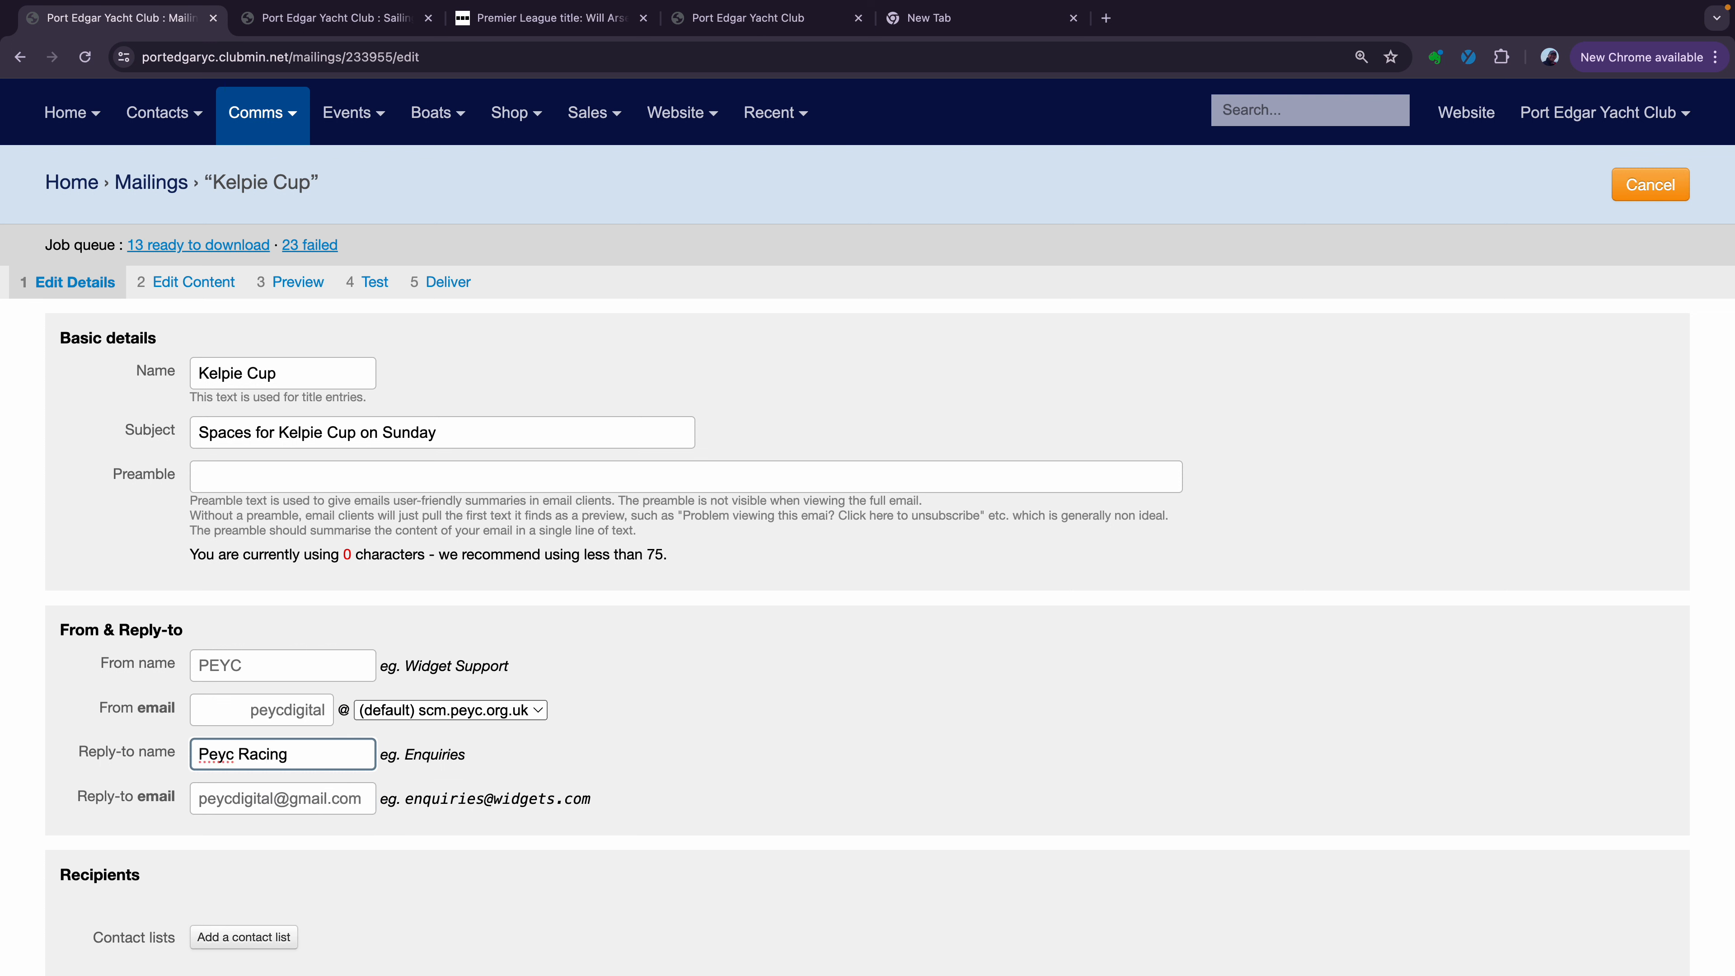
pyautogui.moveTo(236, 753); pyautogui.dragTo(210, 750)
pyautogui.write('EYC')
pyautogui.click(226, 796)
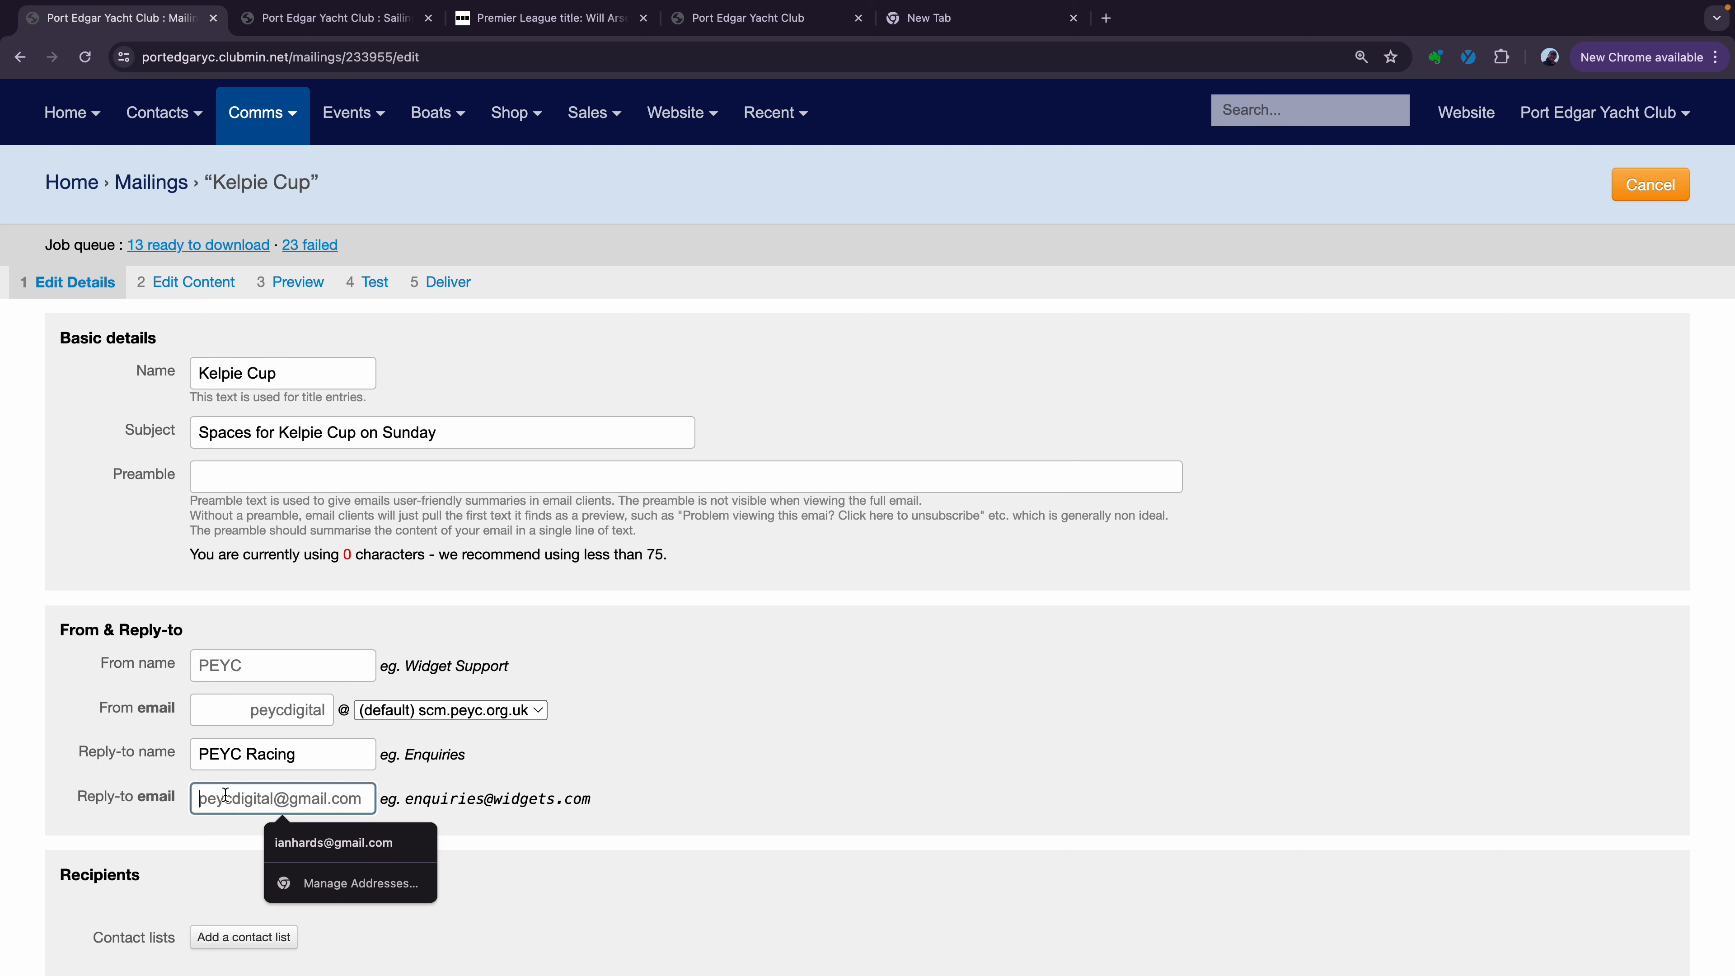
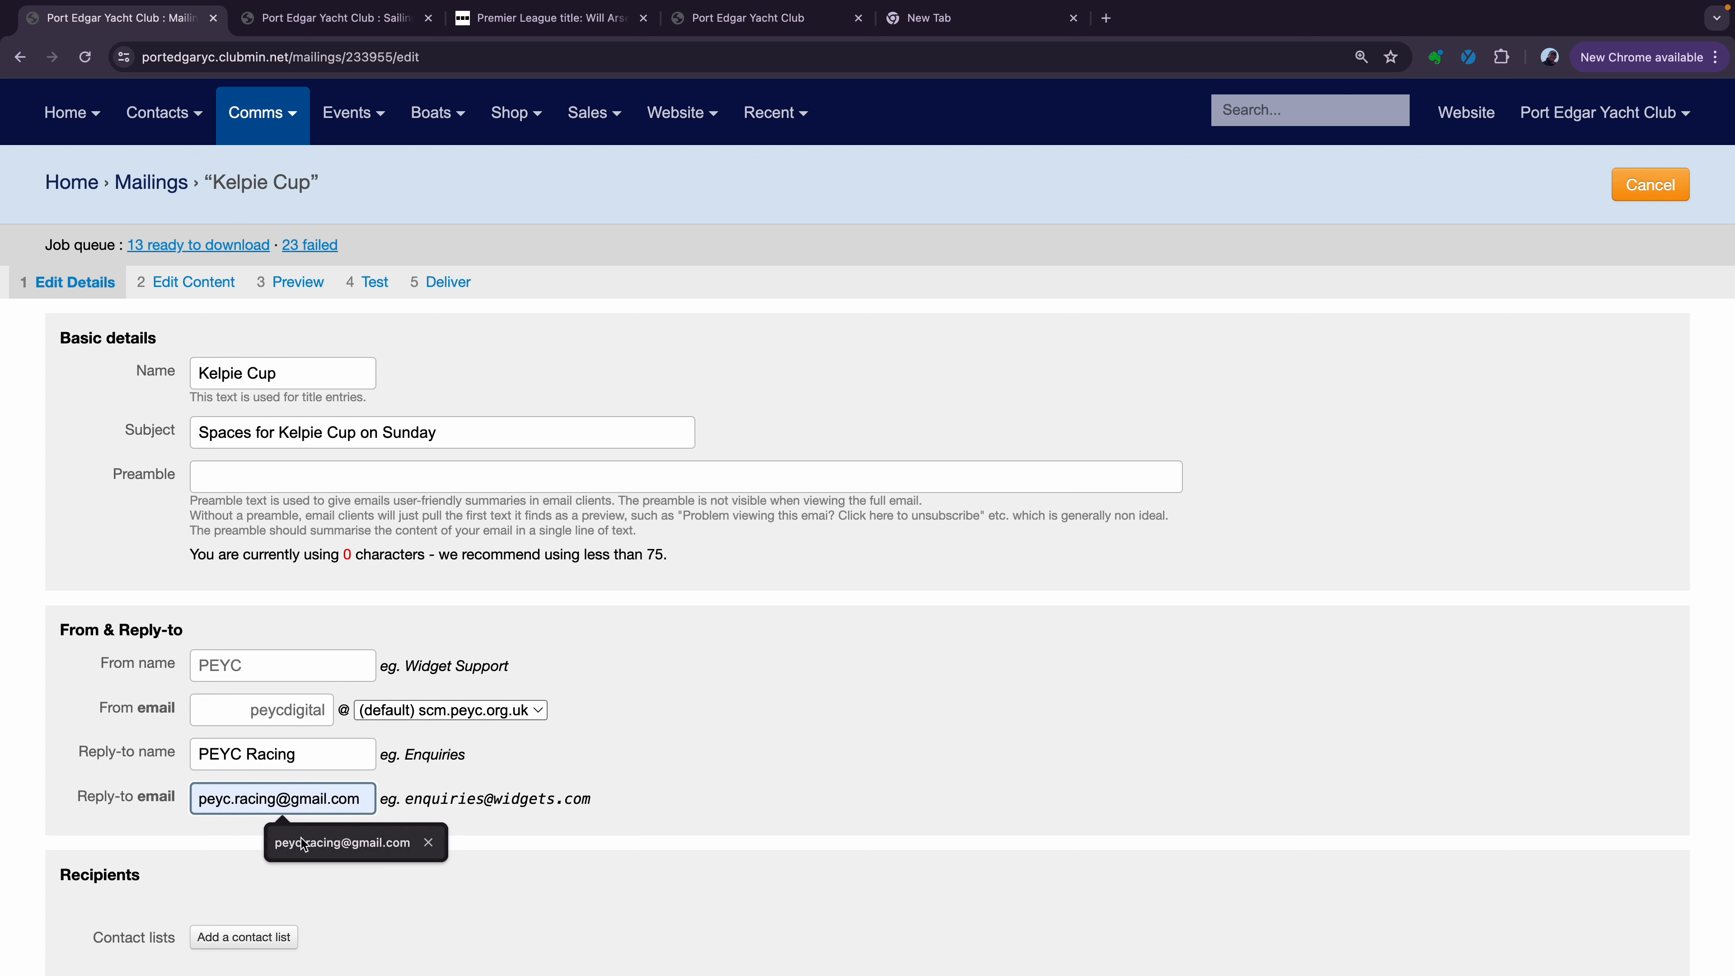
pyautogui.click(314, 841)
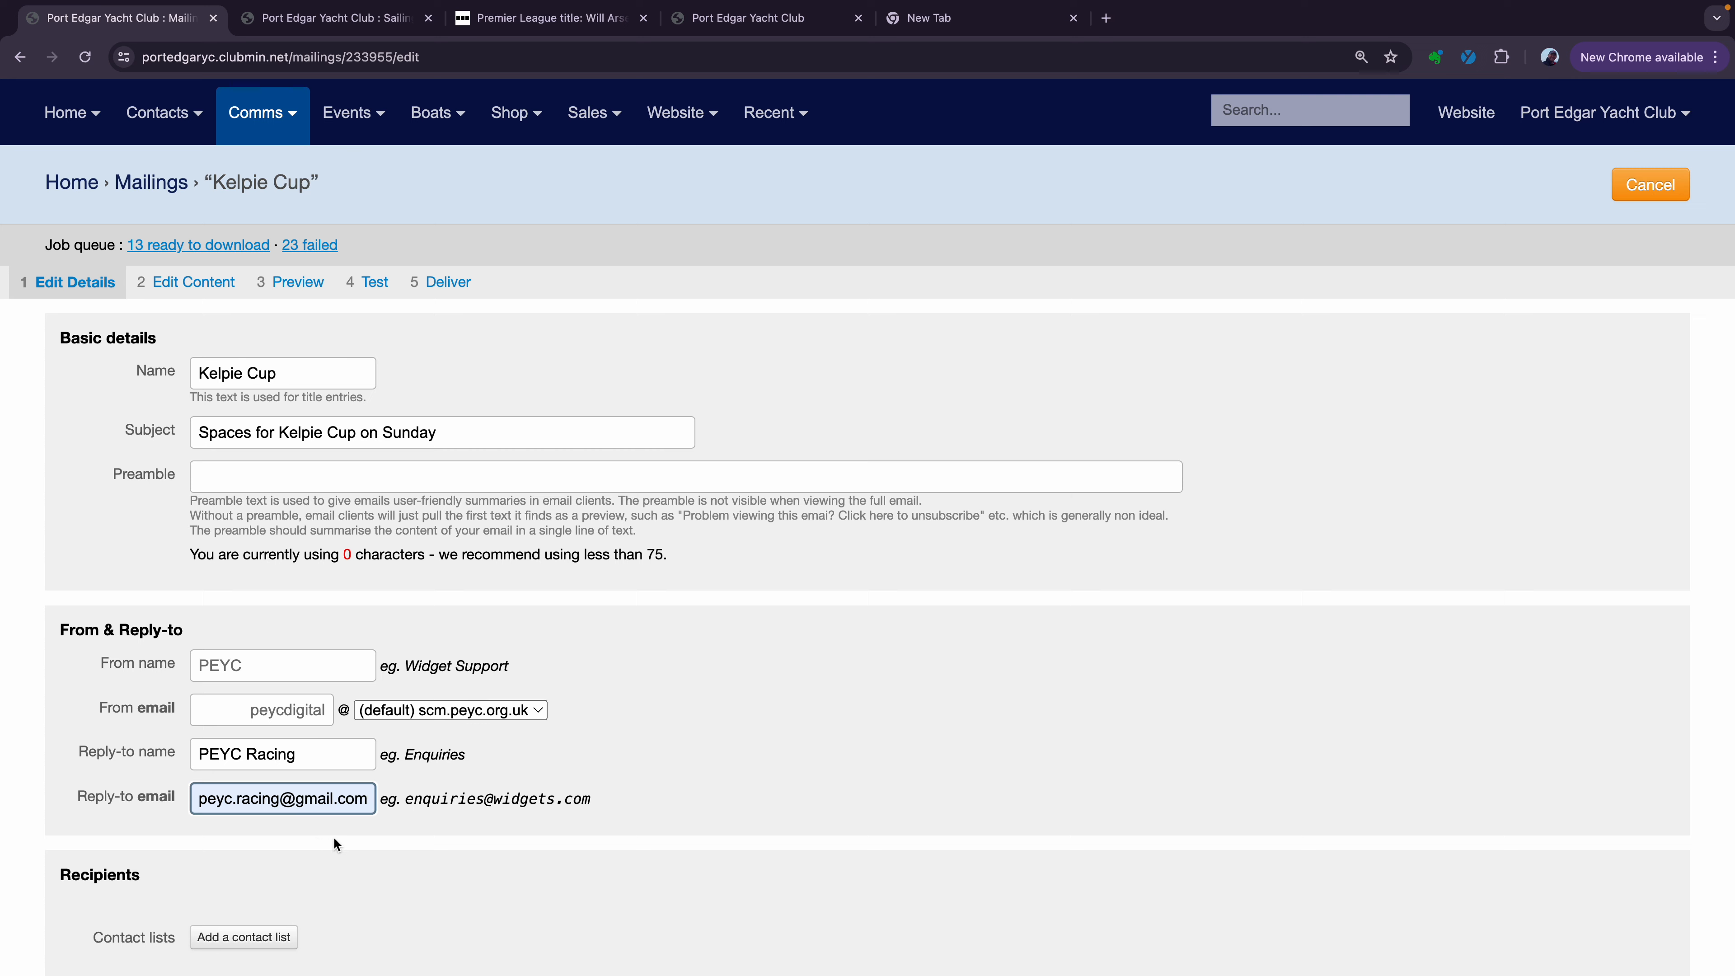
pyautogui.scroll(-1, 365, 833)
pyautogui.scroll(-5, 365, 834)
# Add the Mix and Match Crew contact list as recipients and proceed to content editing
pyautogui.click(268, 634)
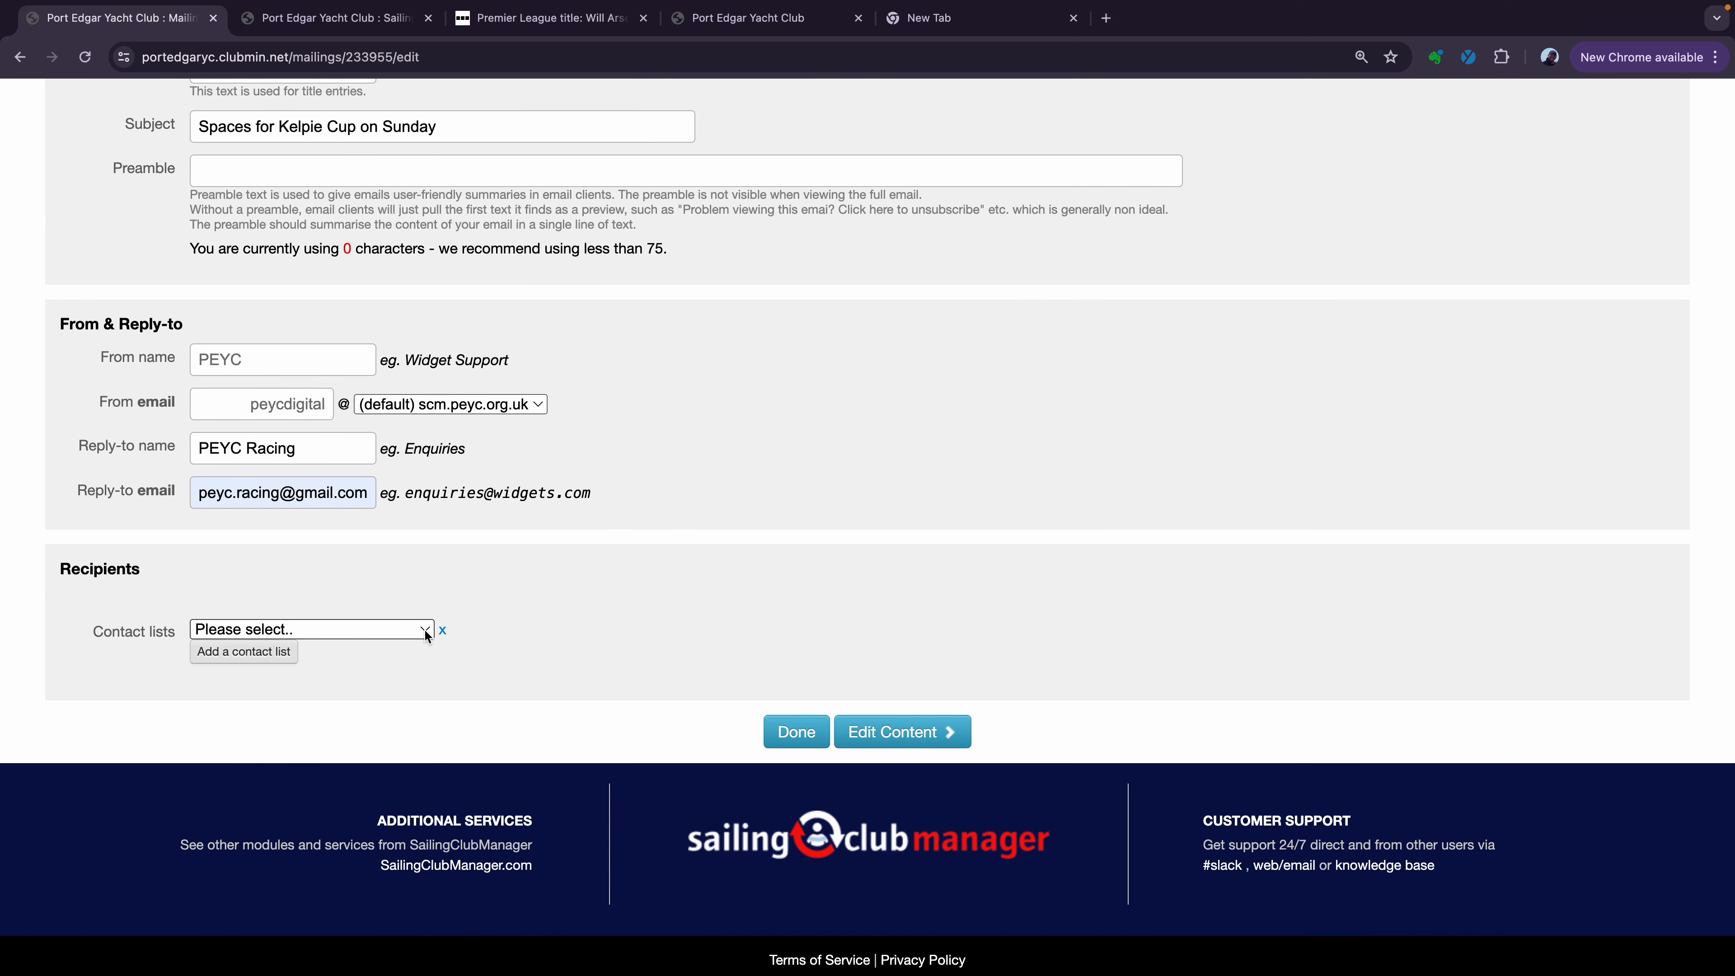
pyautogui.click(426, 636)
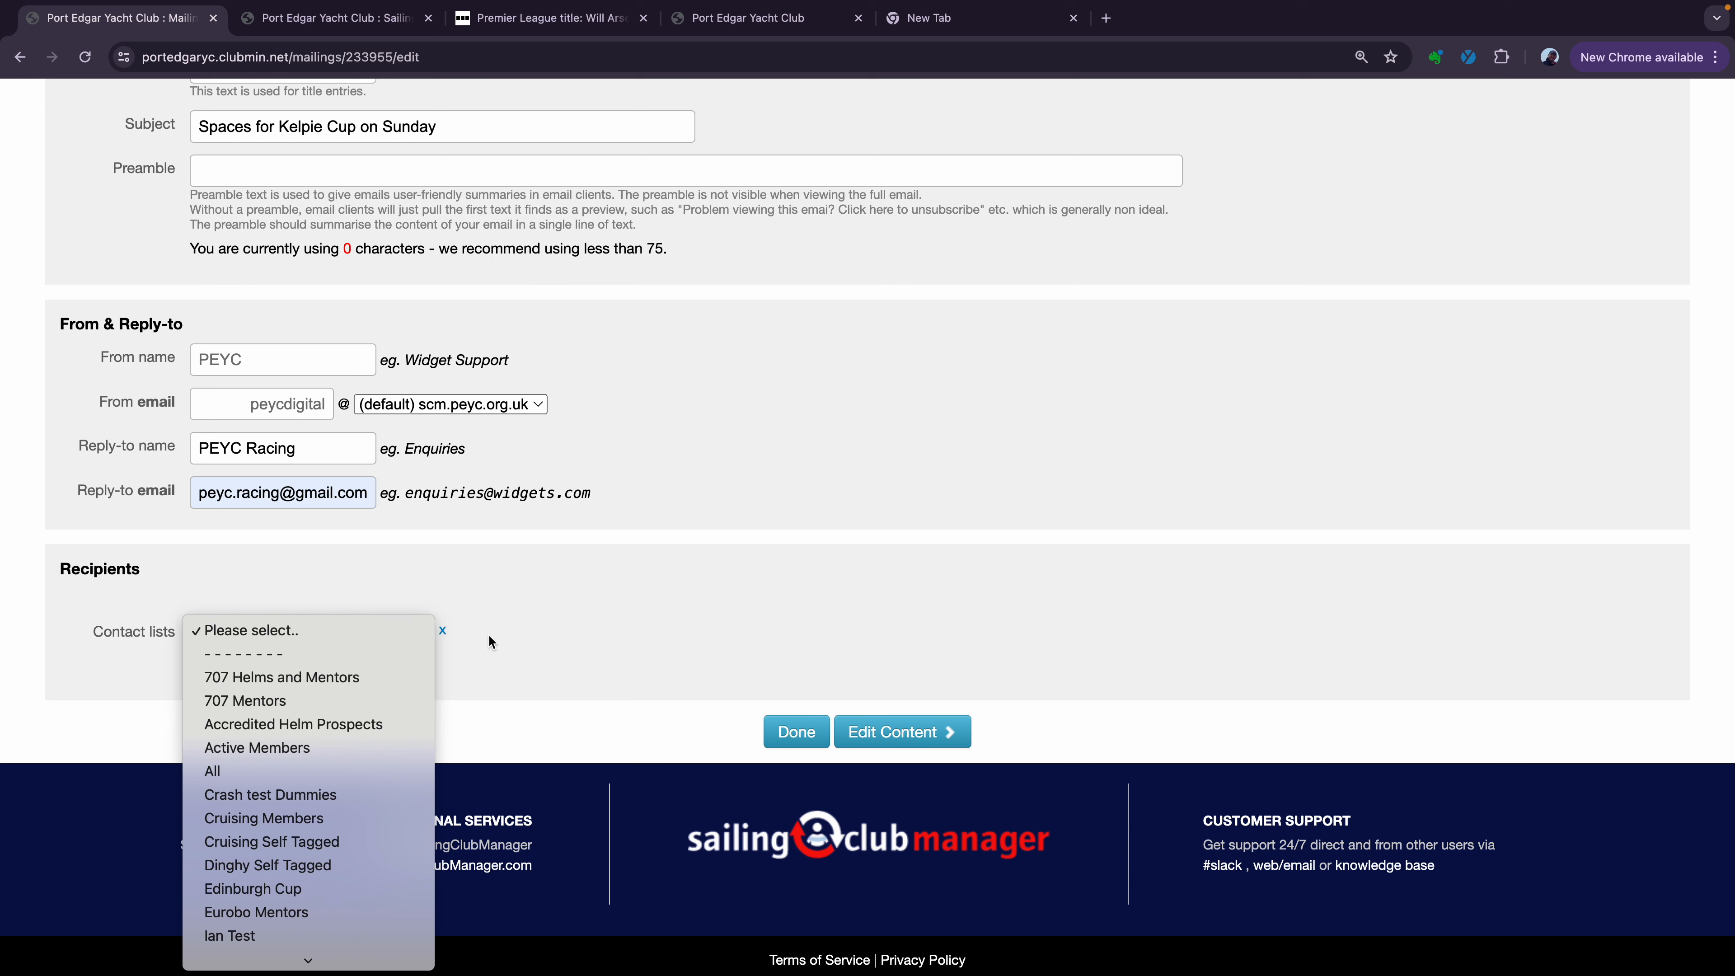
pyautogui.scroll(-6, 383, 663)
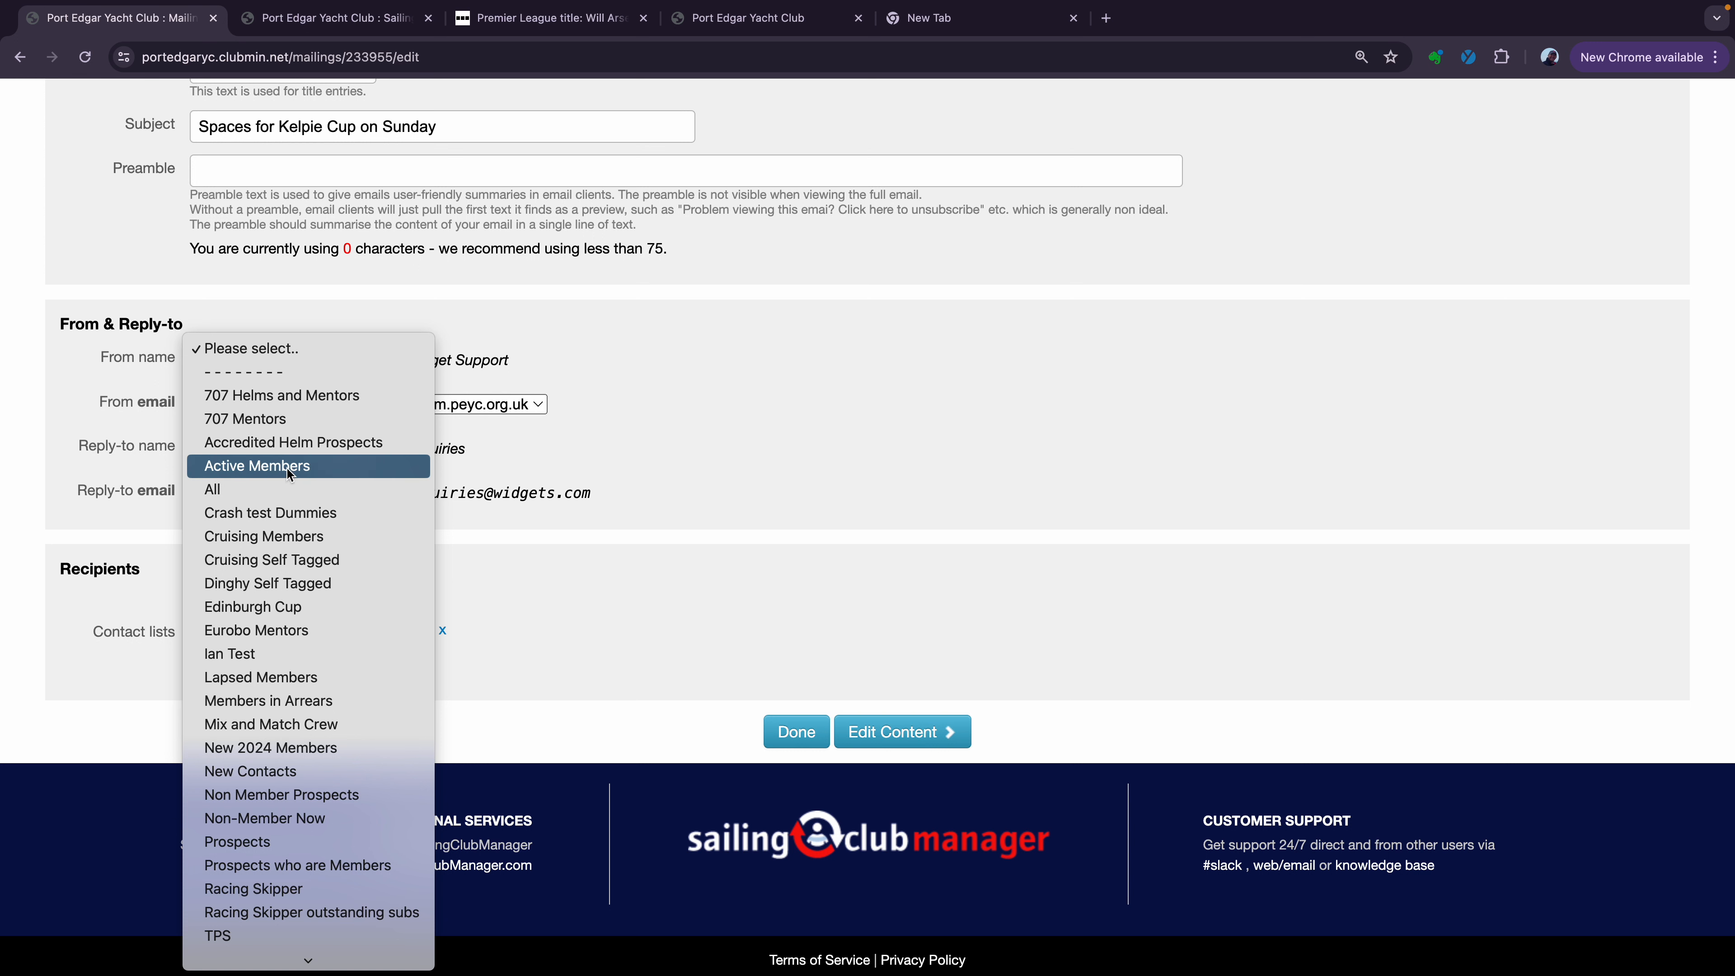
pyautogui.click(323, 726)
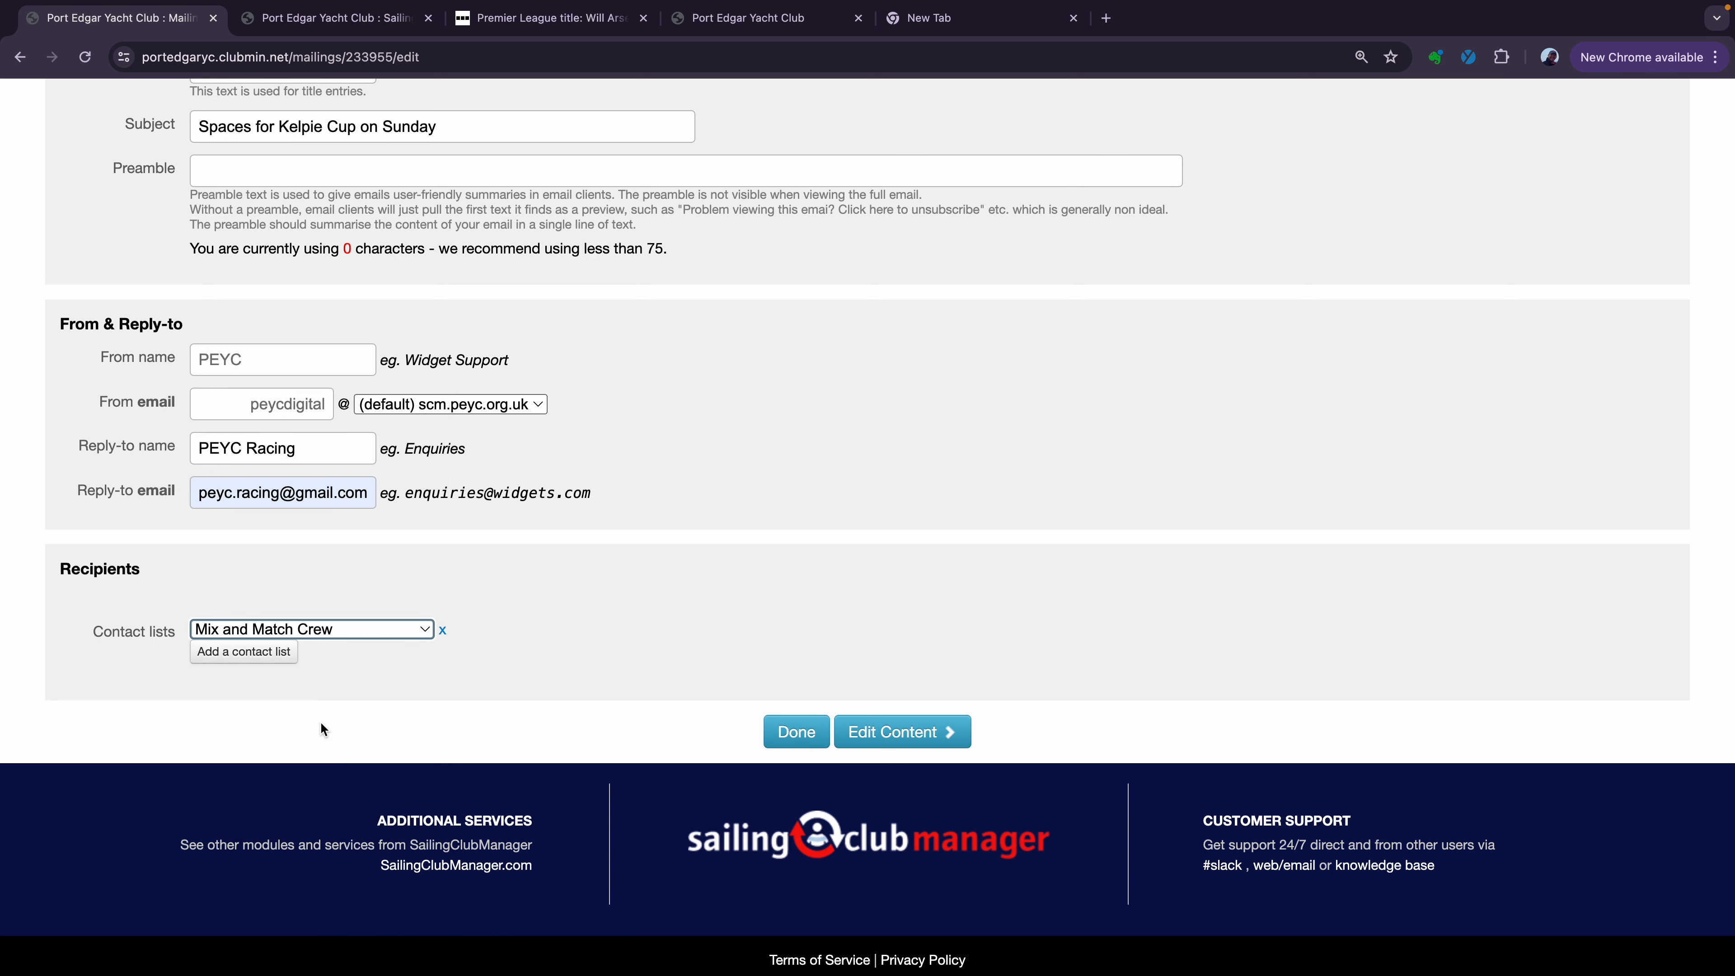
pyautogui.click(872, 733)
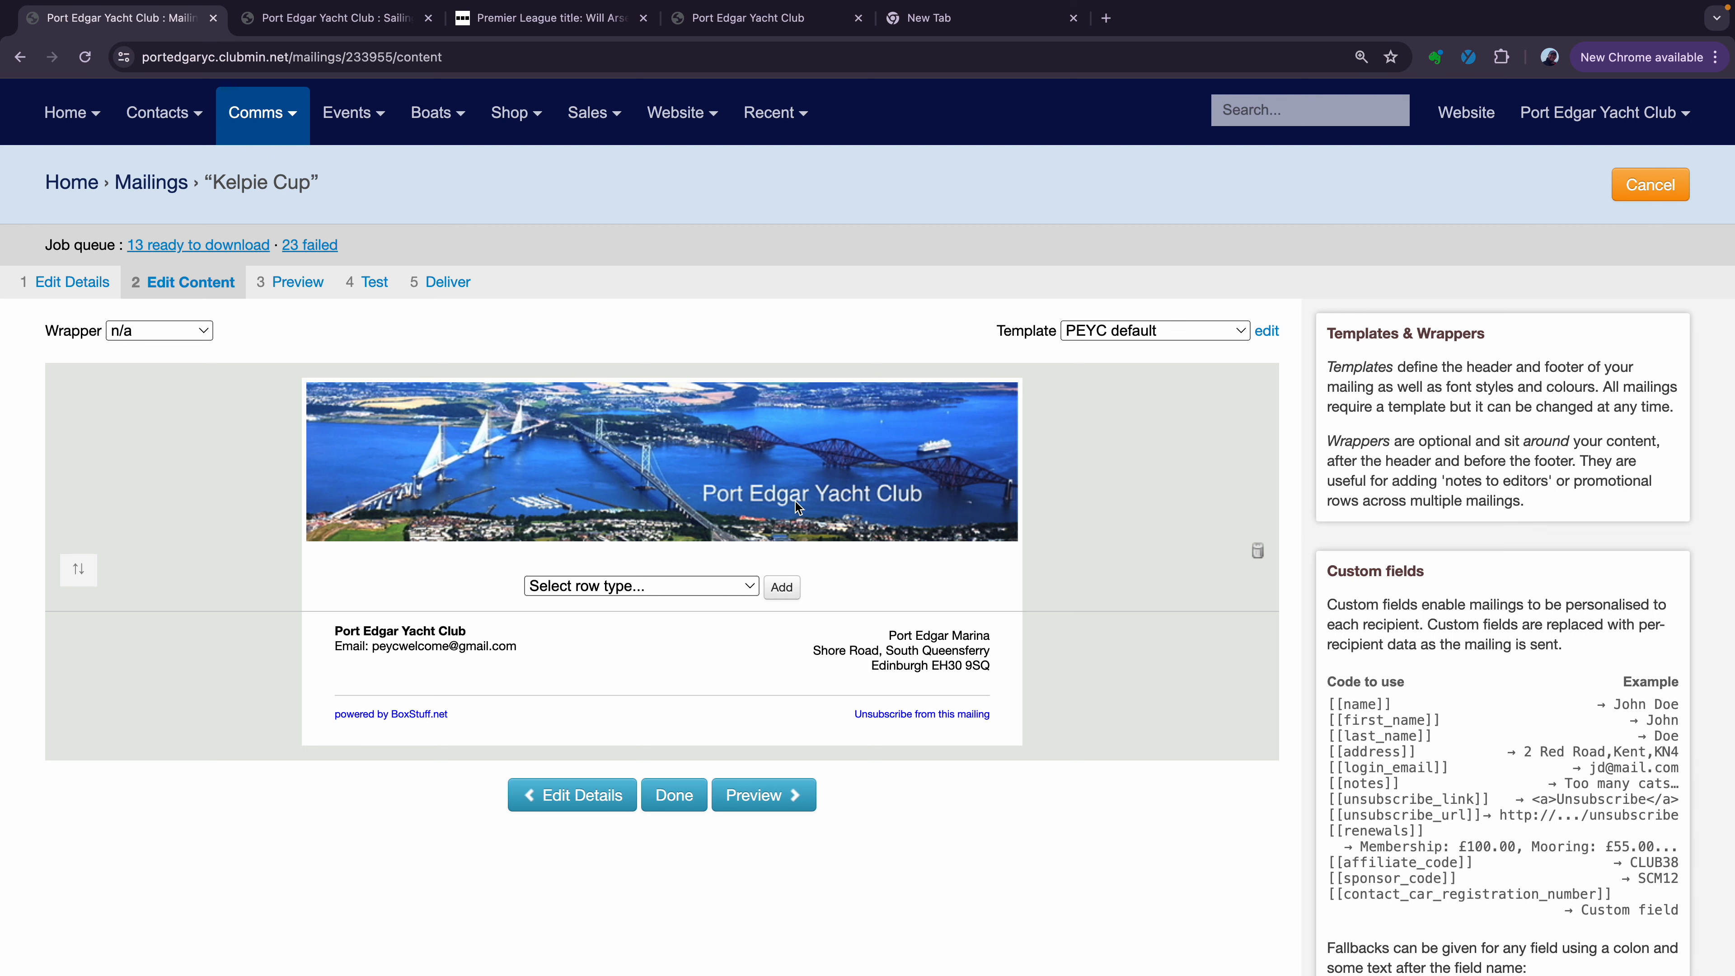
# Add a plain Text row to the mailing body
pyautogui.click(750, 592)
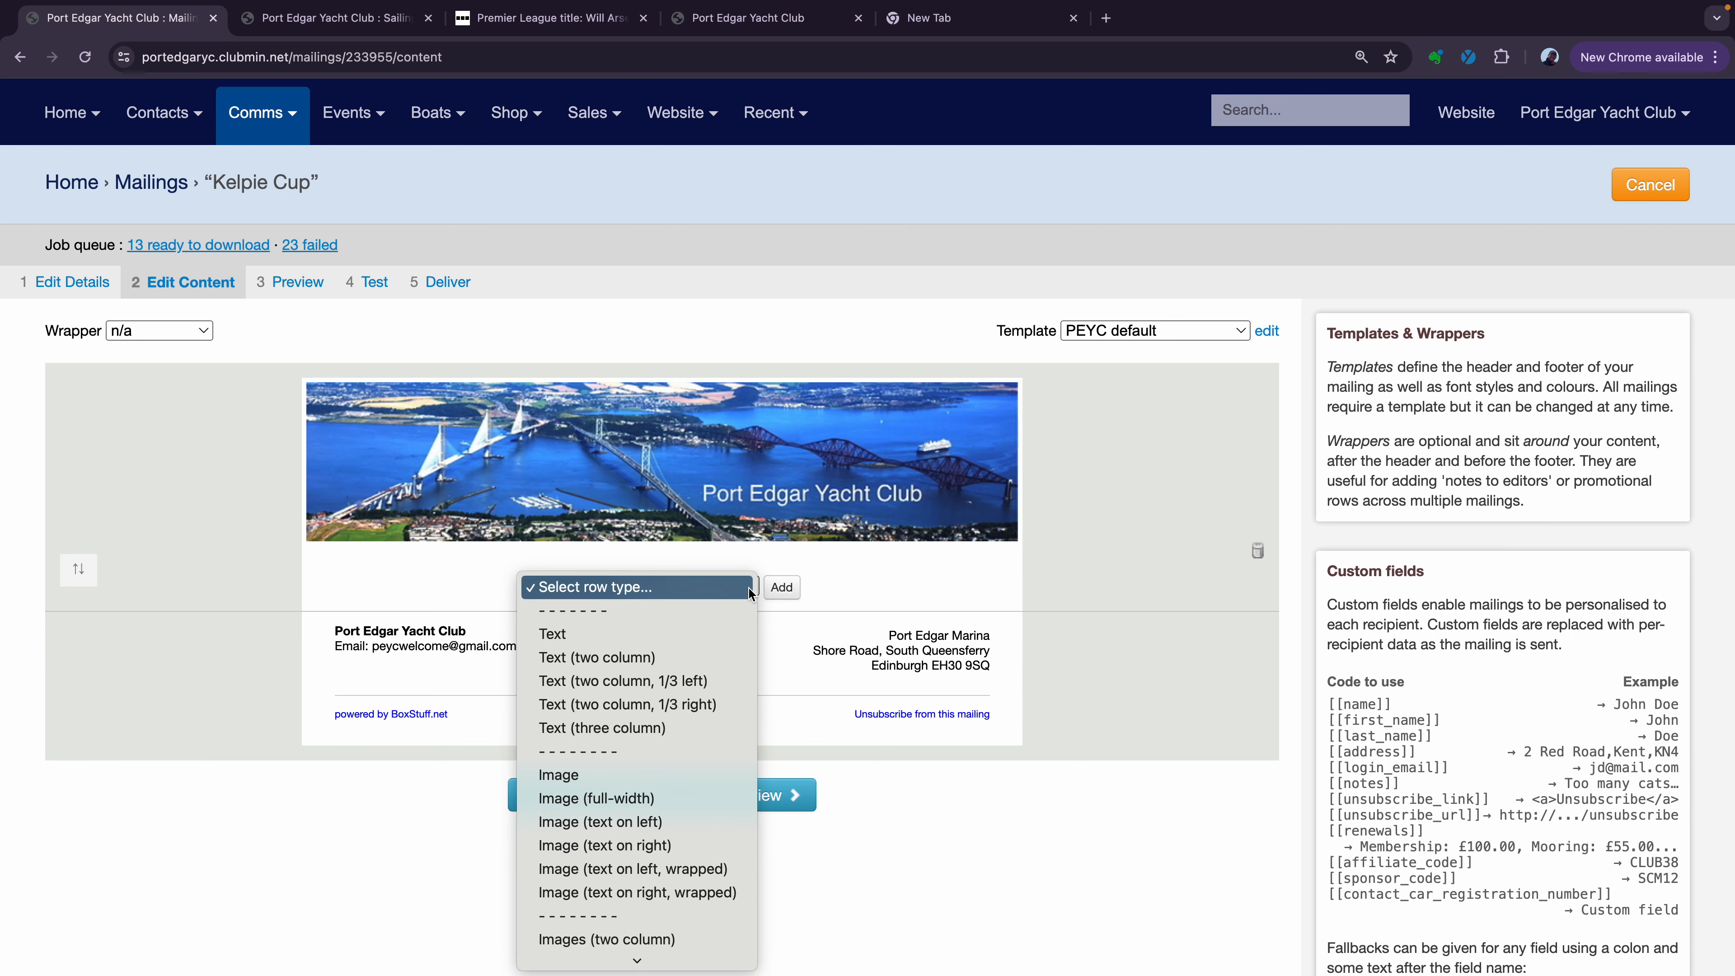
pyautogui.click(731, 640)
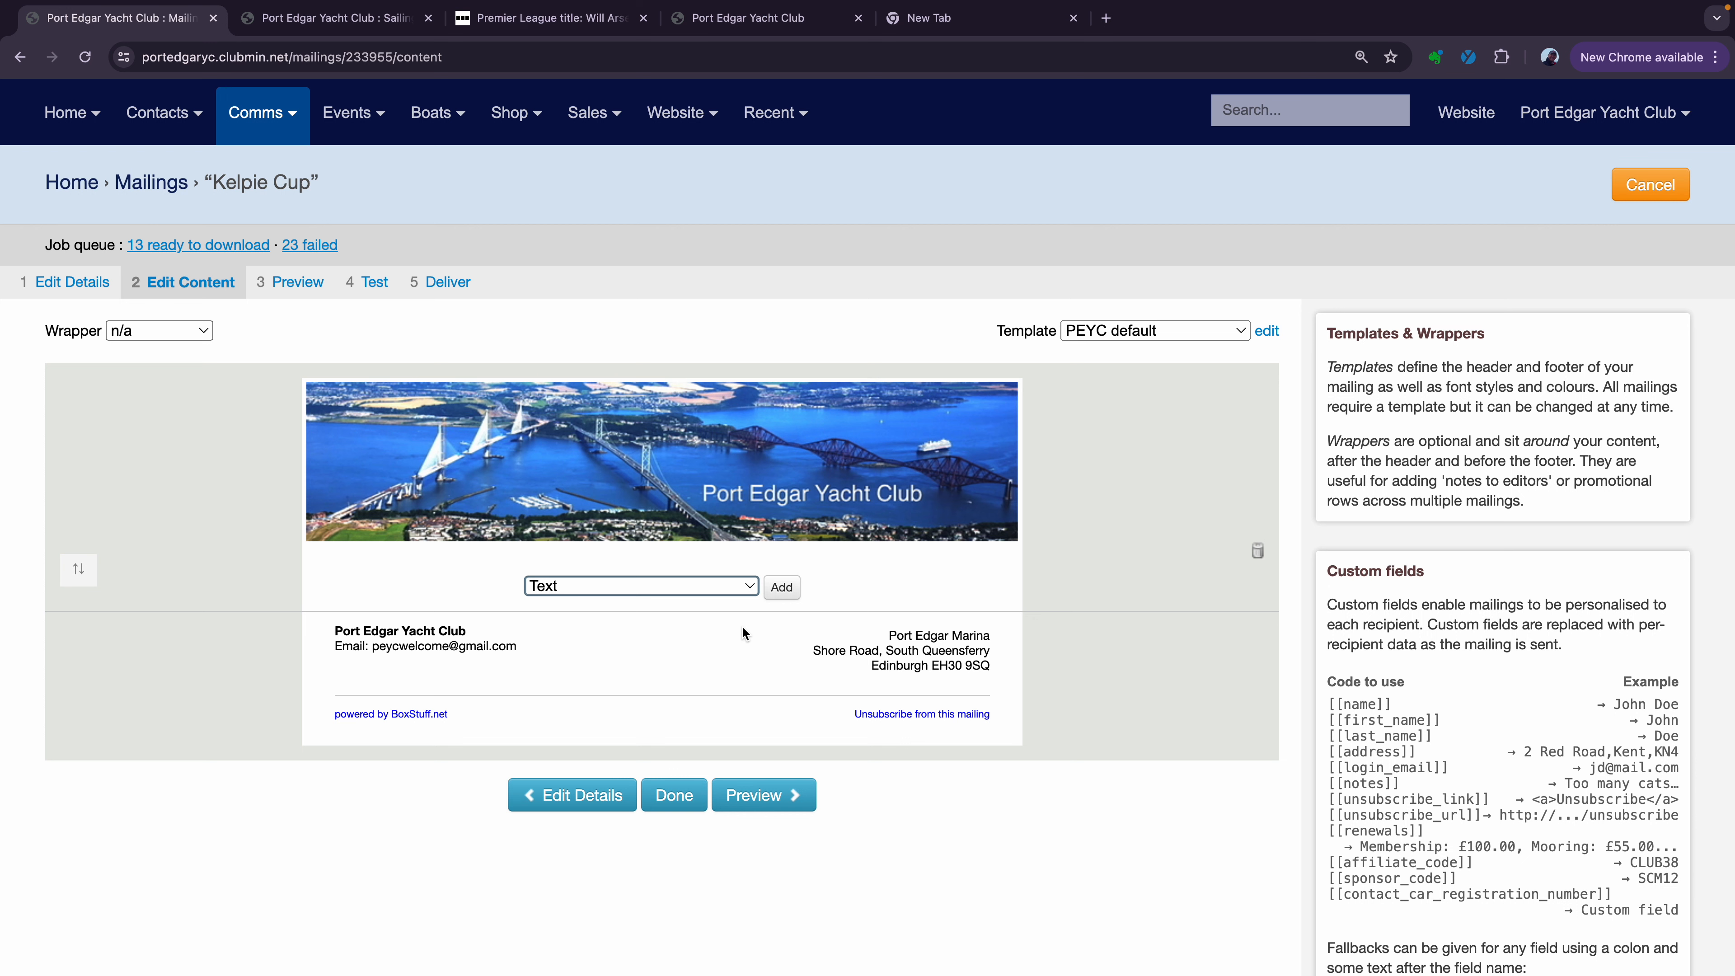
pyautogui.click(782, 589)
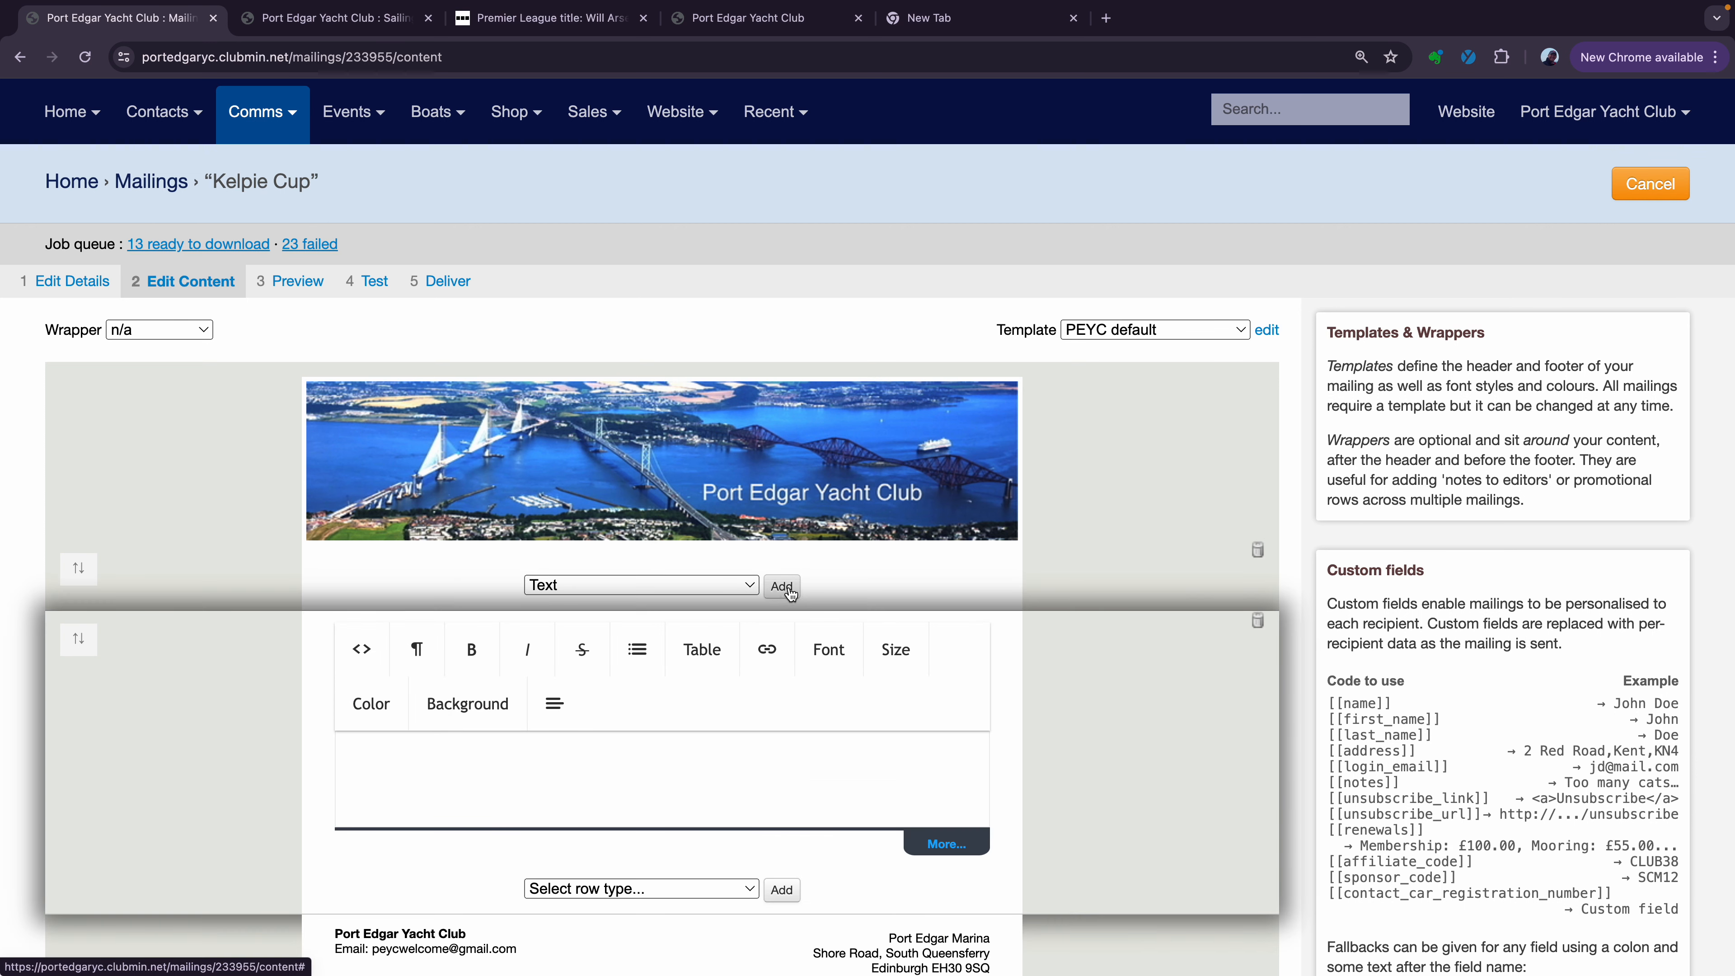
# Write the paragraph about Sunday's race up river and crewfinder entries, correcting 'vent page' to 'event page'
pyautogui.scroll(-3, 888, 622)
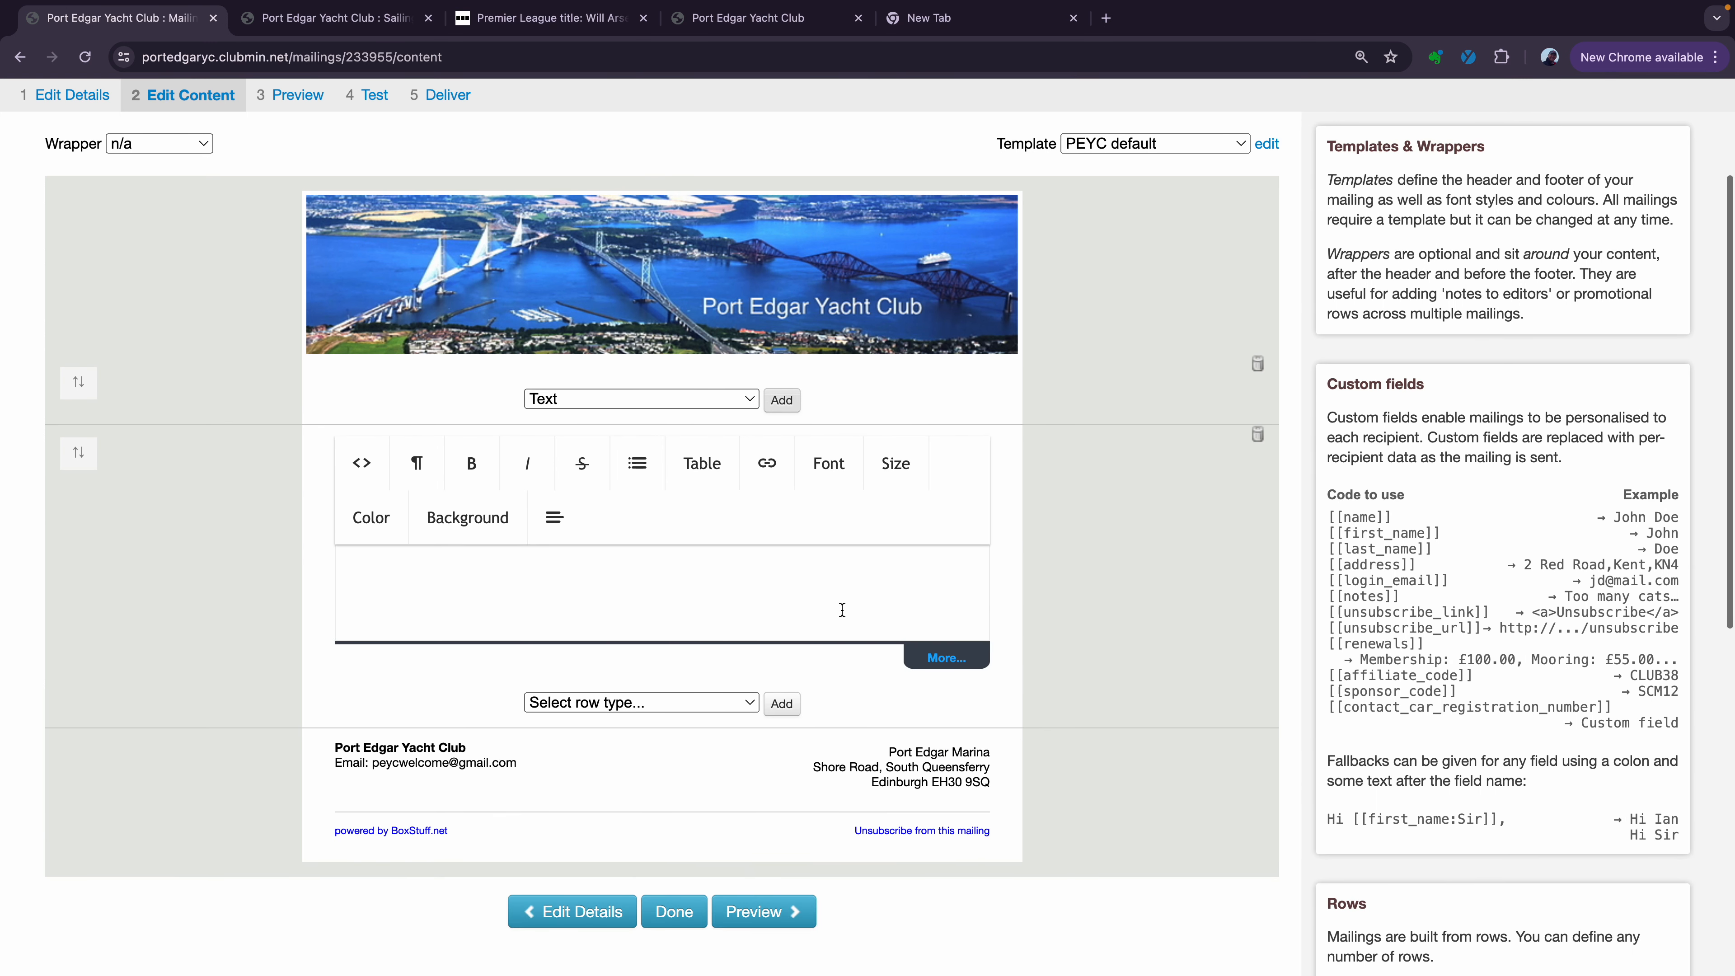
pyautogui.click(704, 561)
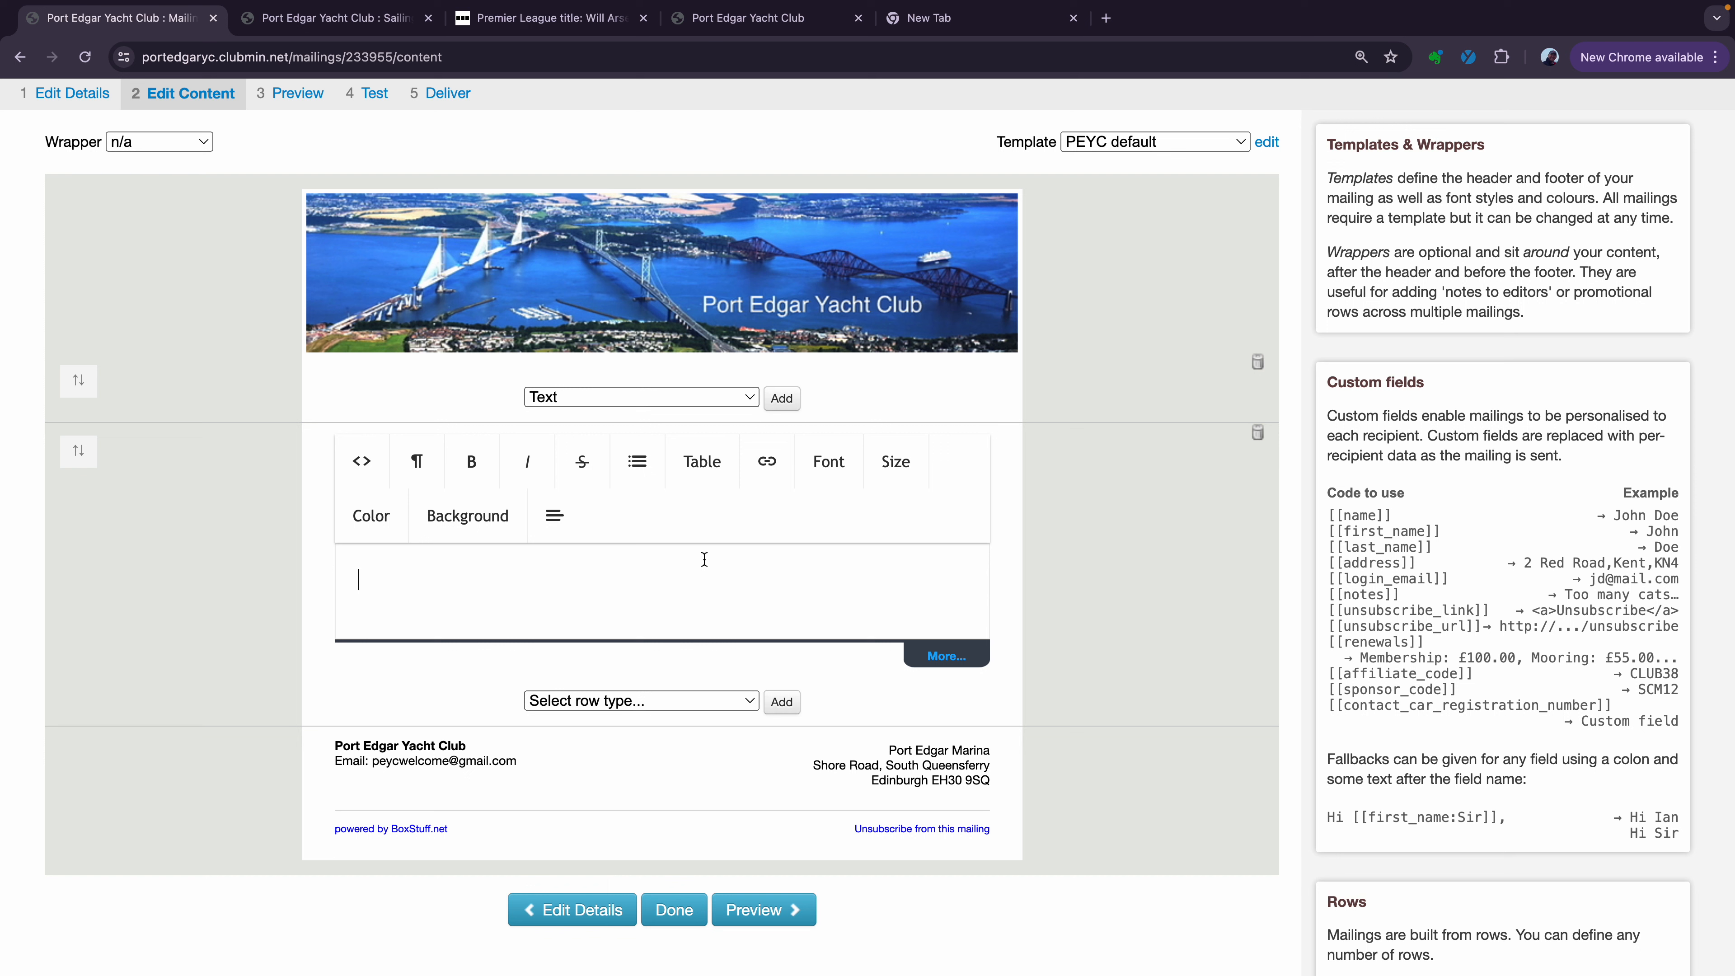
pyautogui.write('There is a race up')
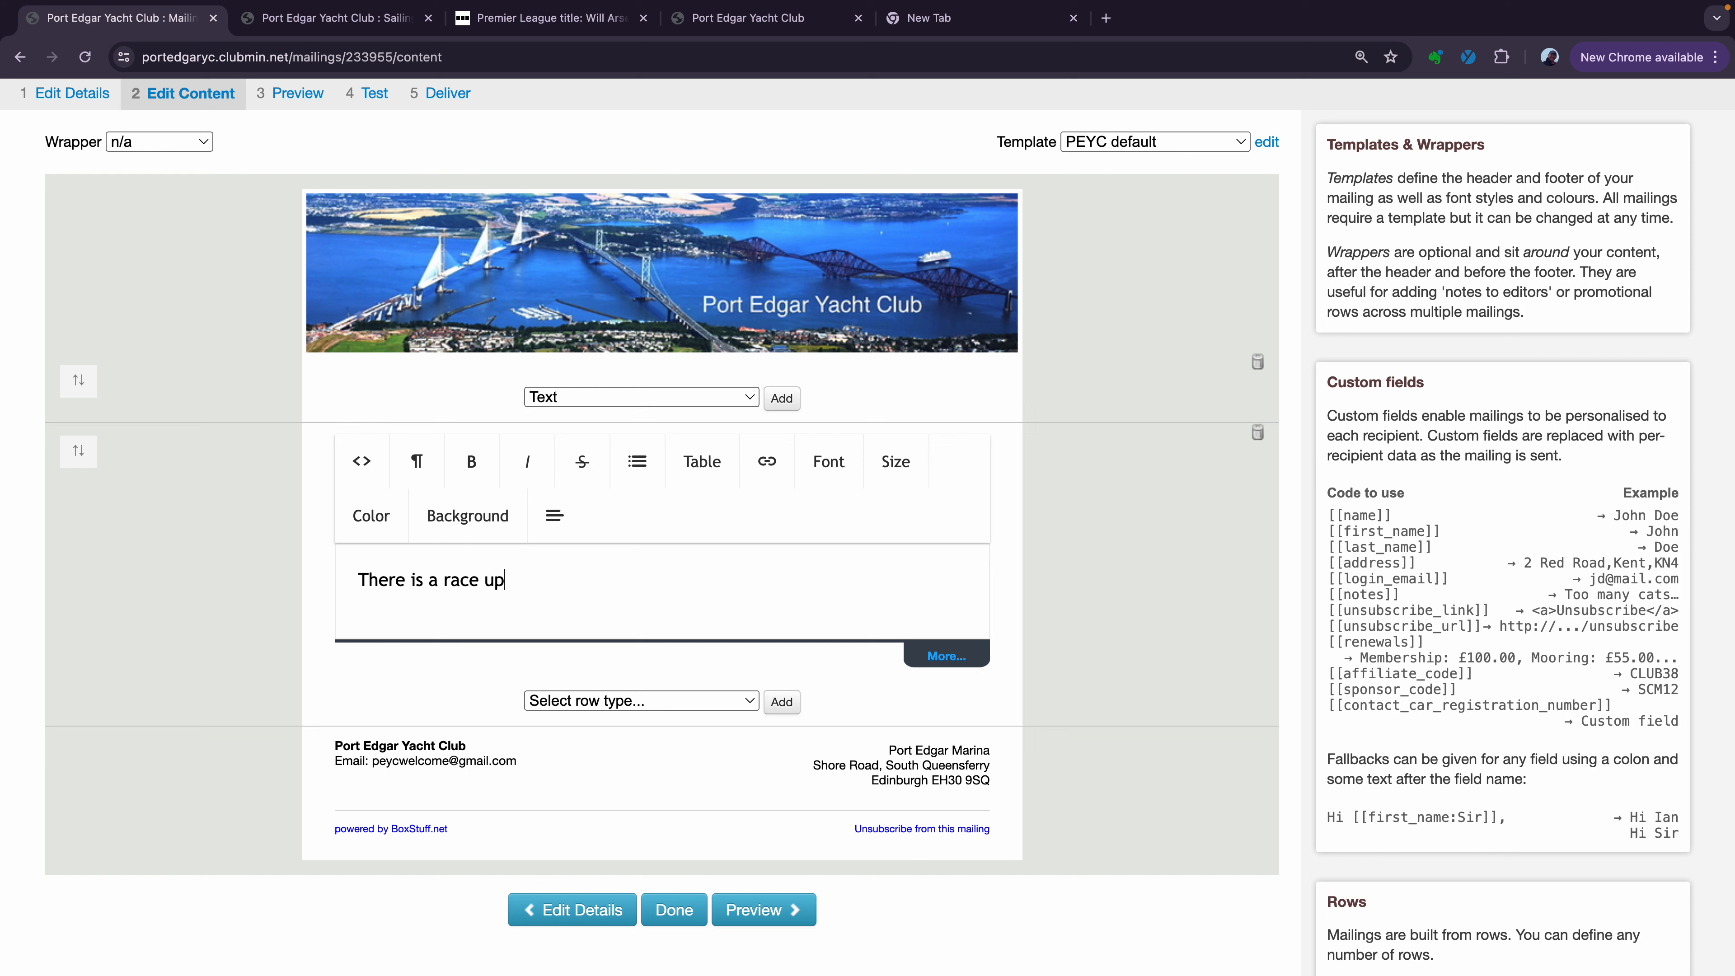
pyautogui.write(' river on Sunday an')
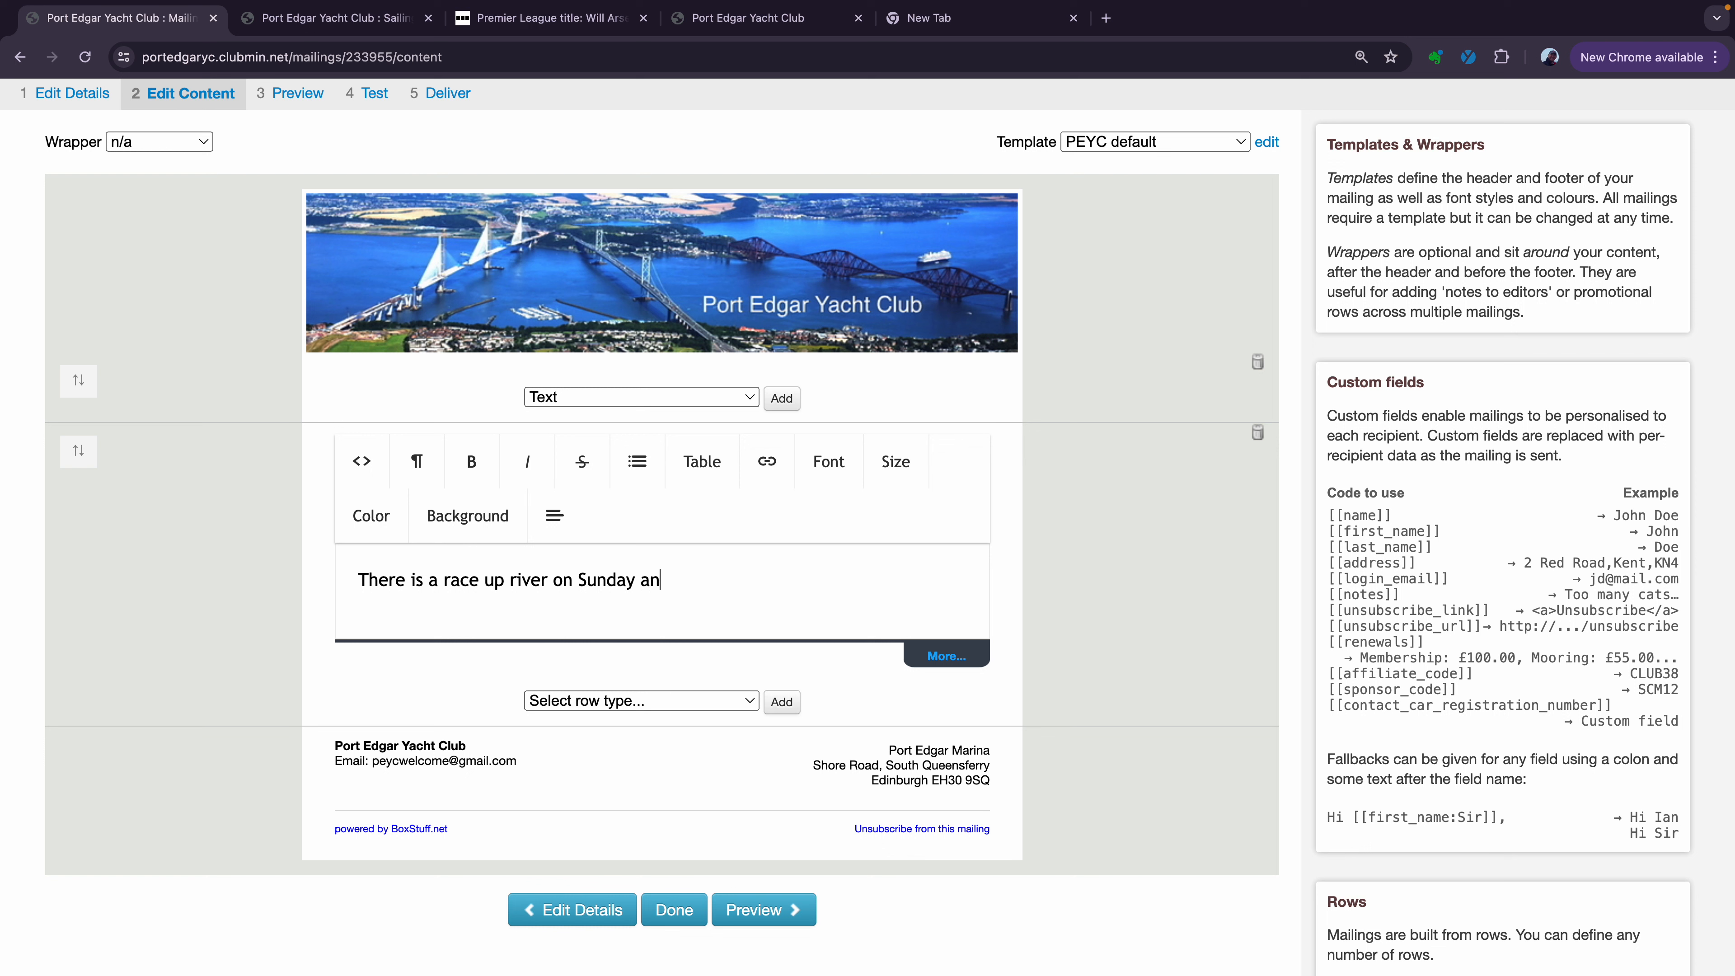
pyautogui.write('d some of the yachts have s')
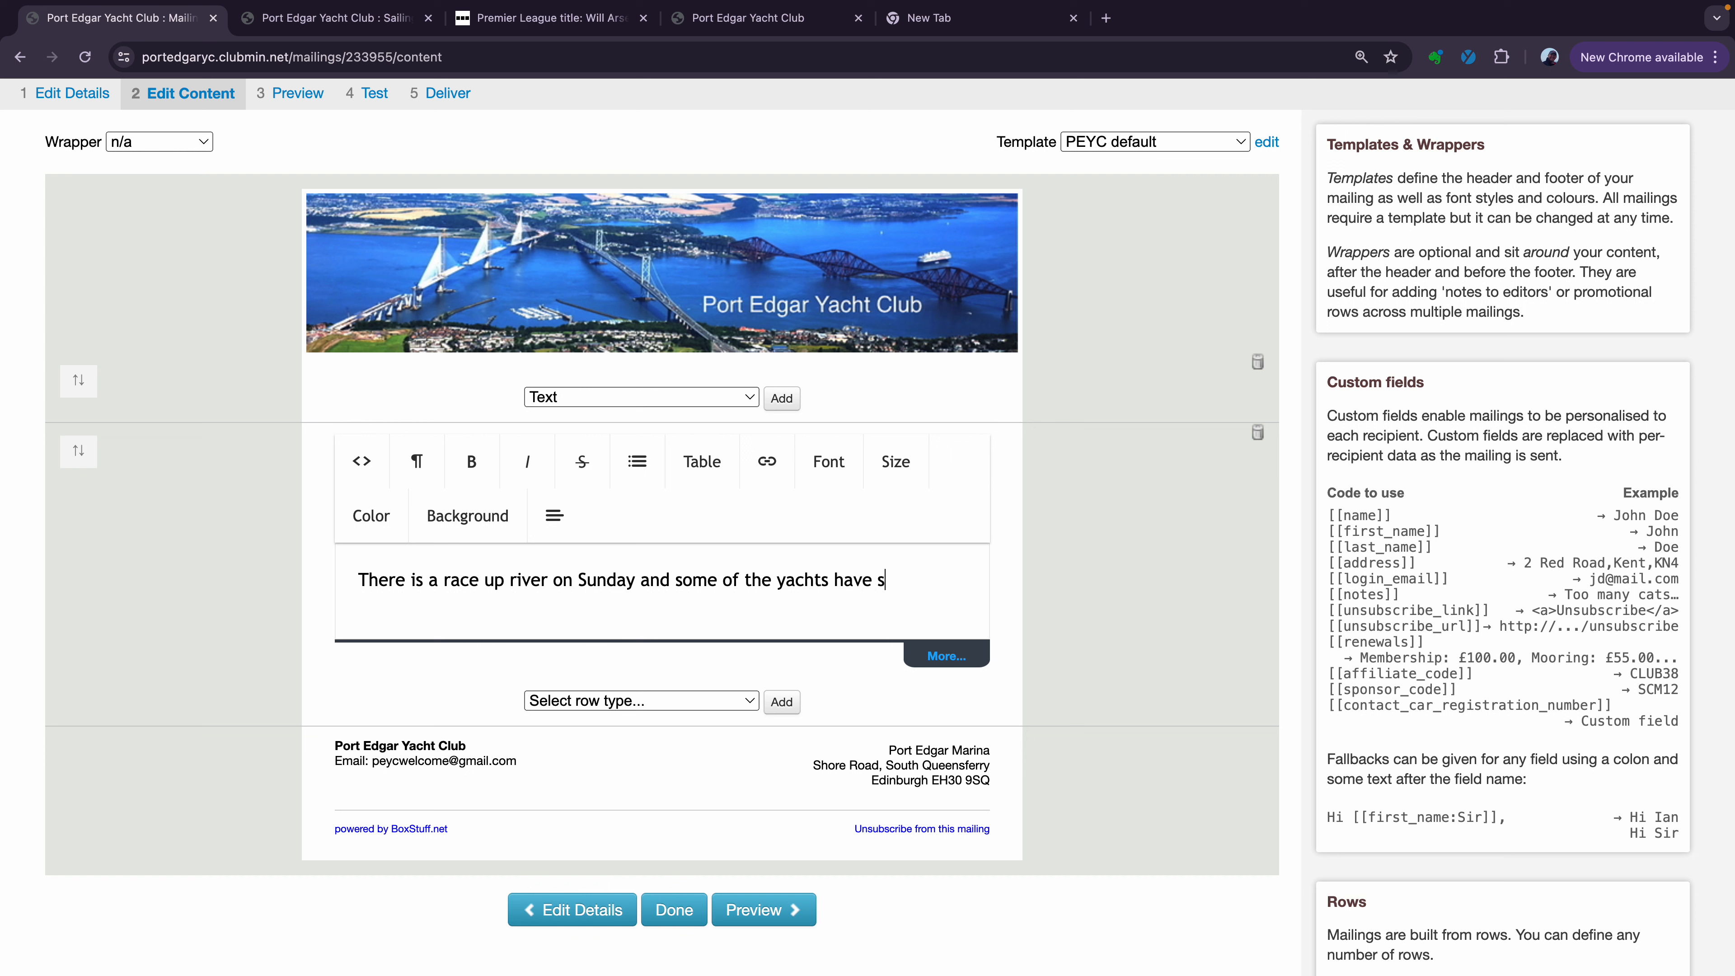
pyautogui.write('paces. If you are i')
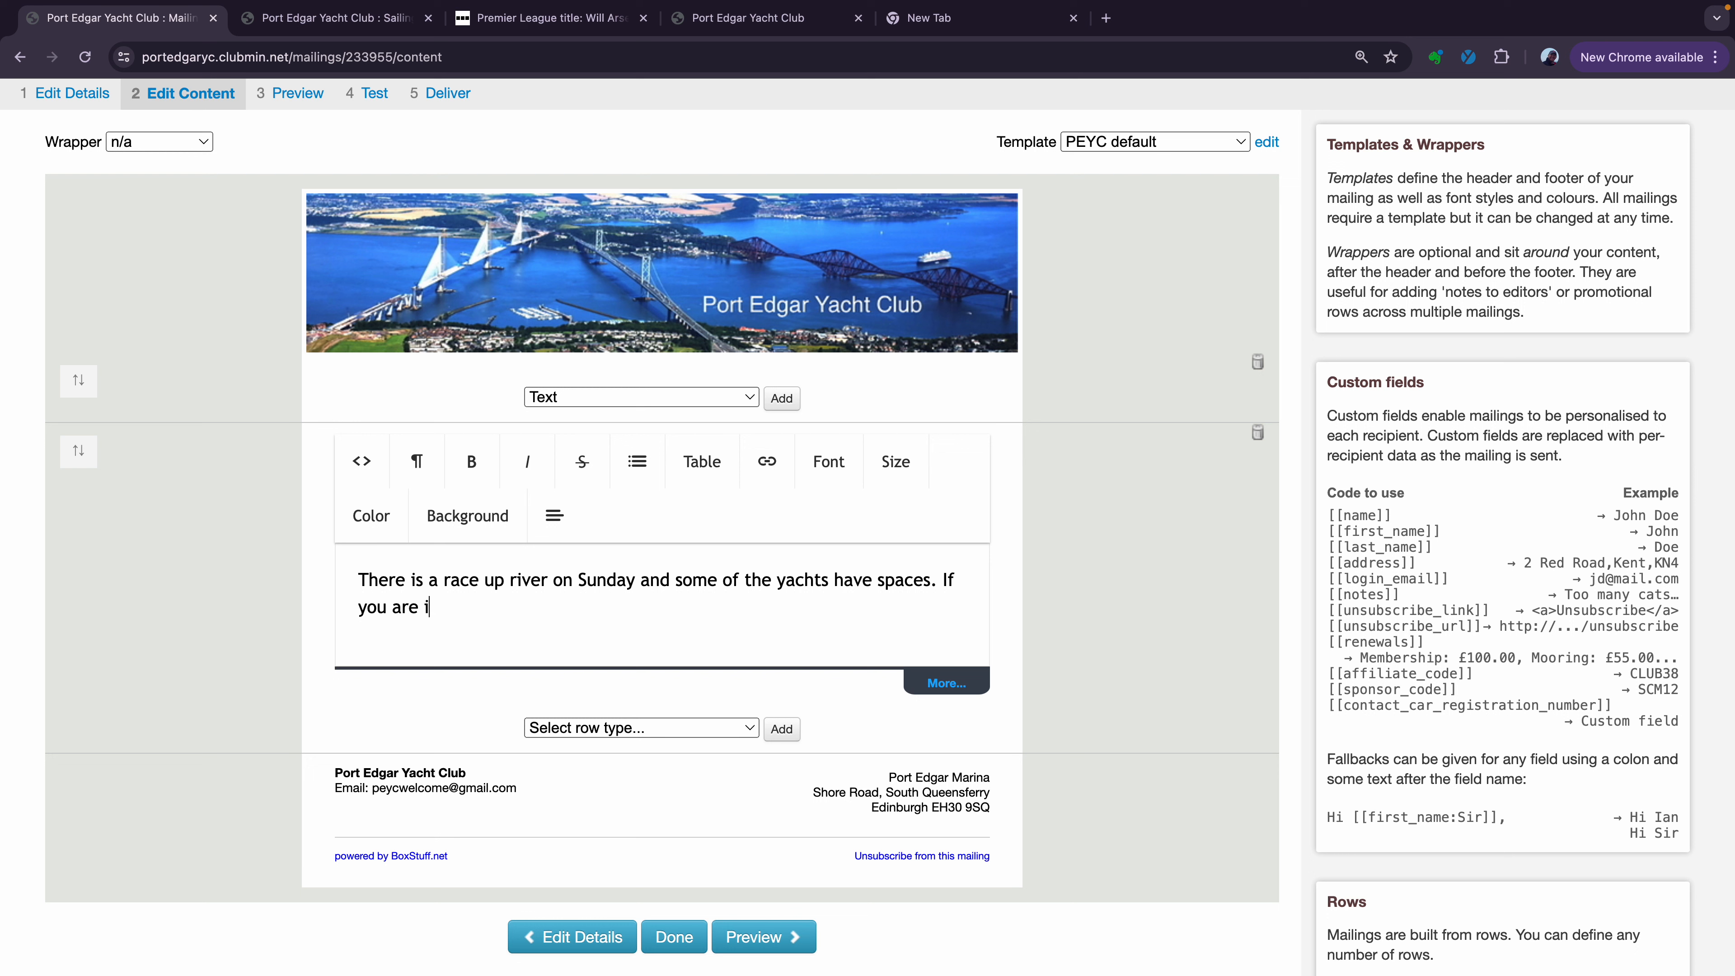
pyautogui.write('nterested in joining ')
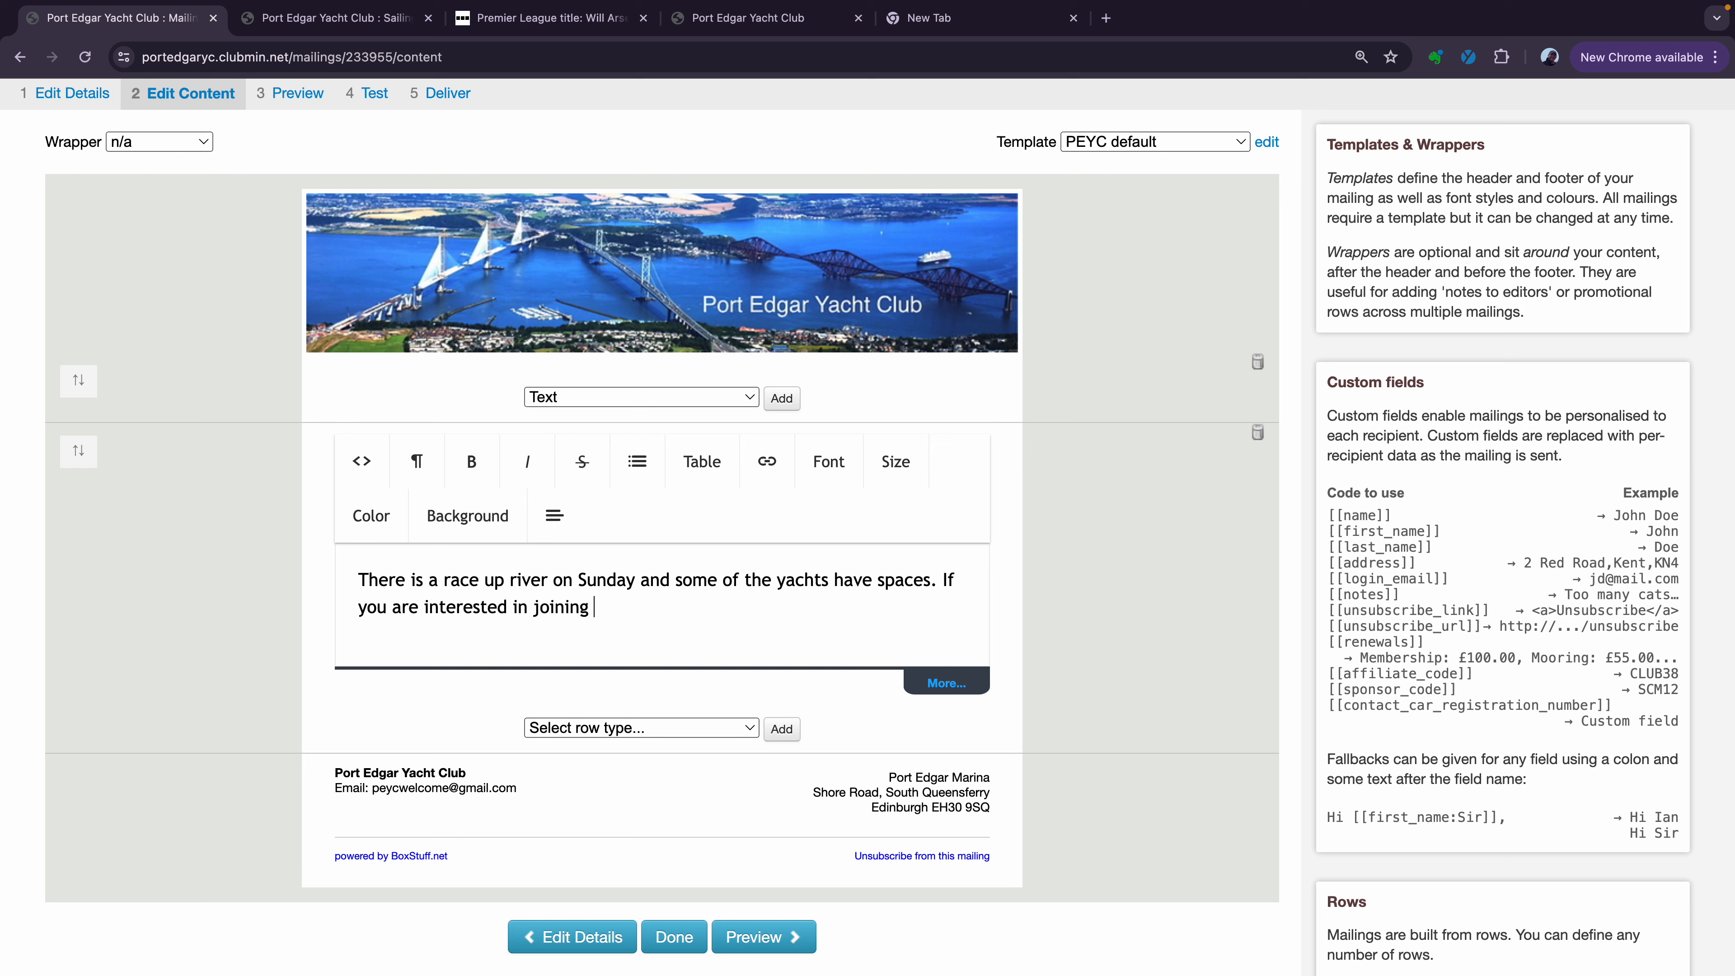
pyautogui.write('us then complete')
pyautogui.write('an')
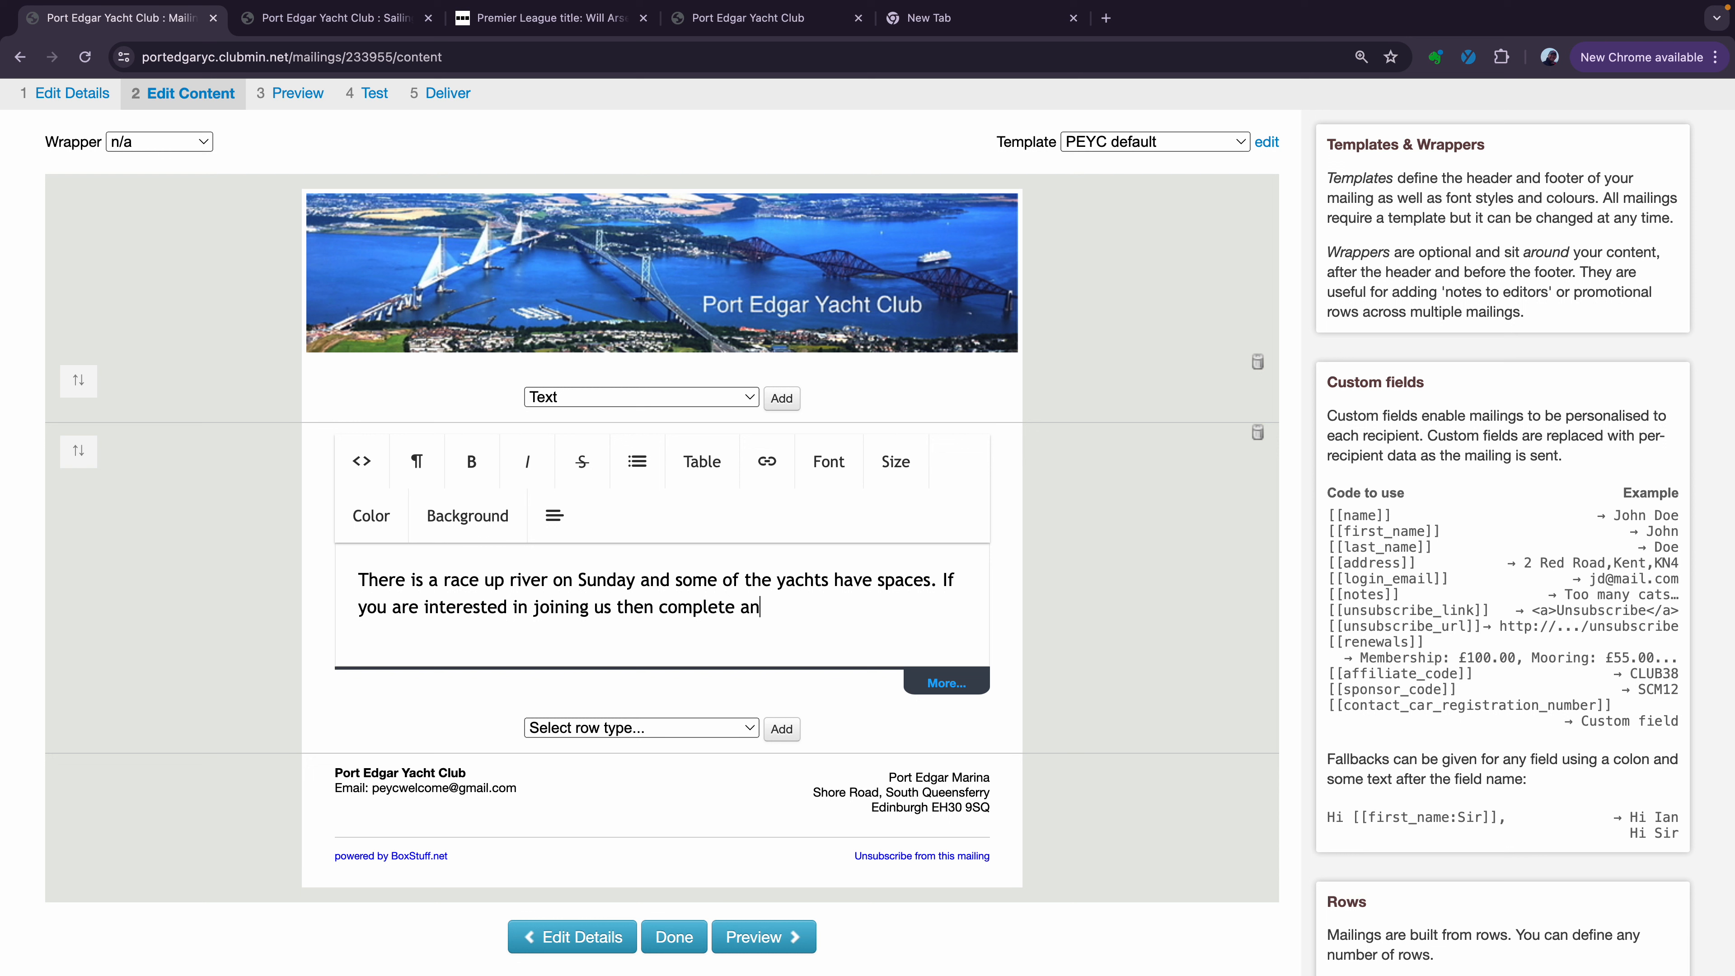
pyautogui.write(' entry in crew')
pyautogui.write('nder')
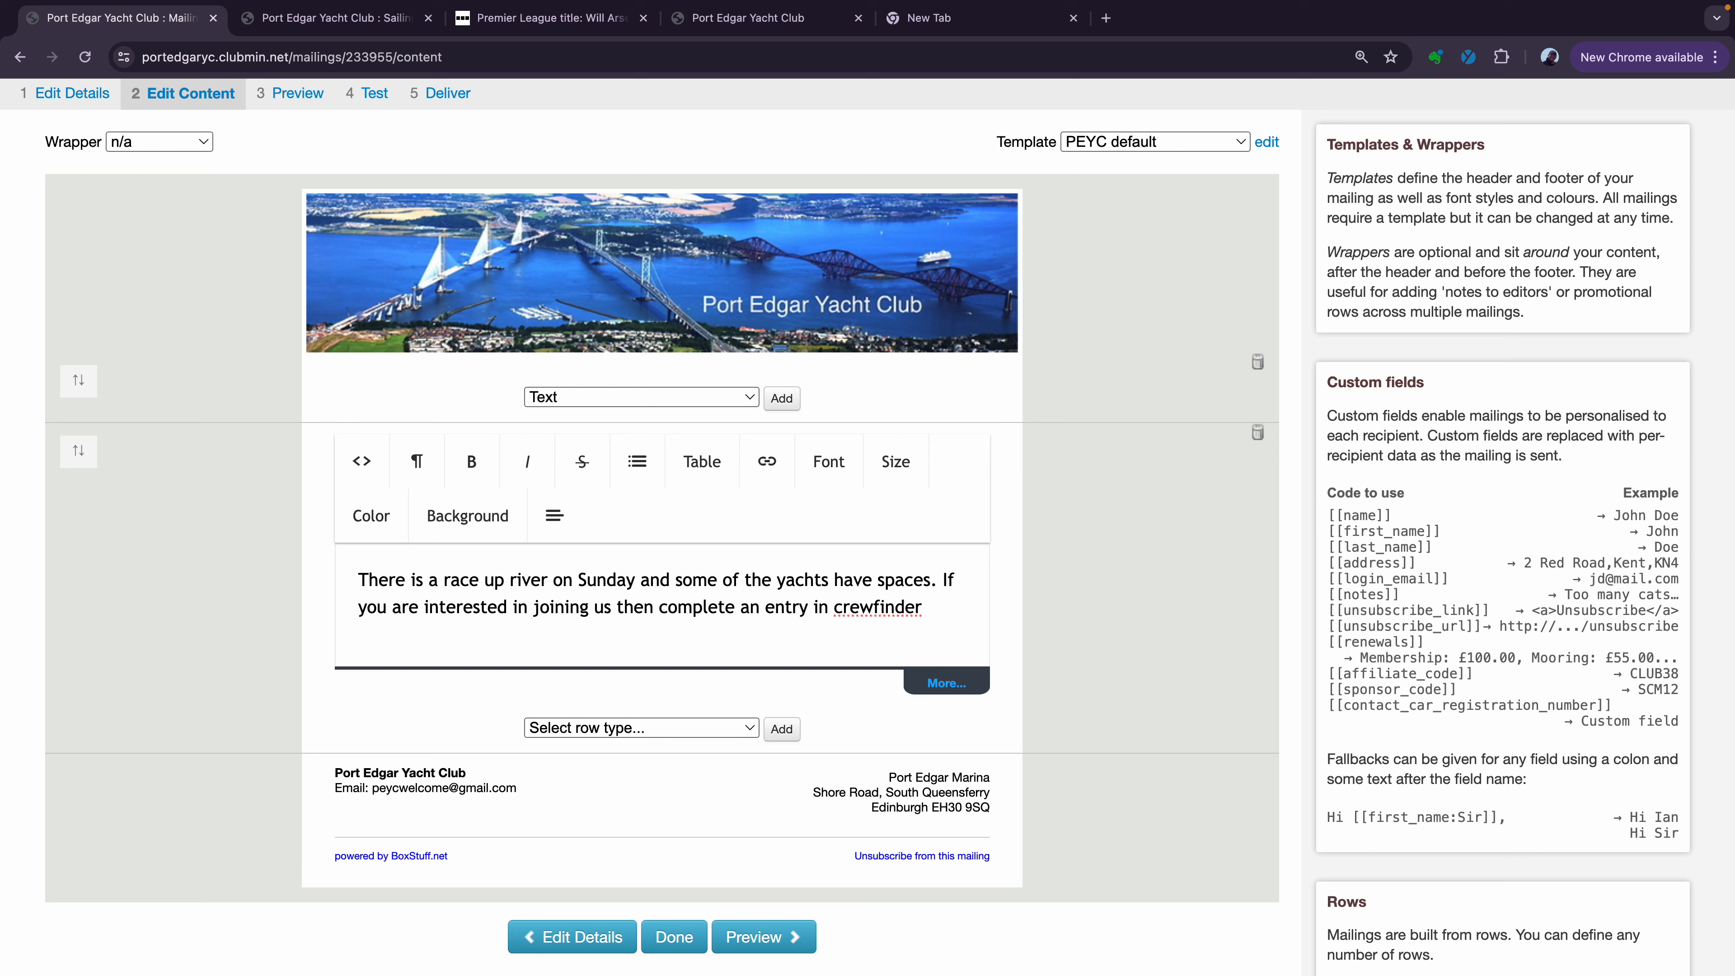
pyautogui.write(' on the vent page')
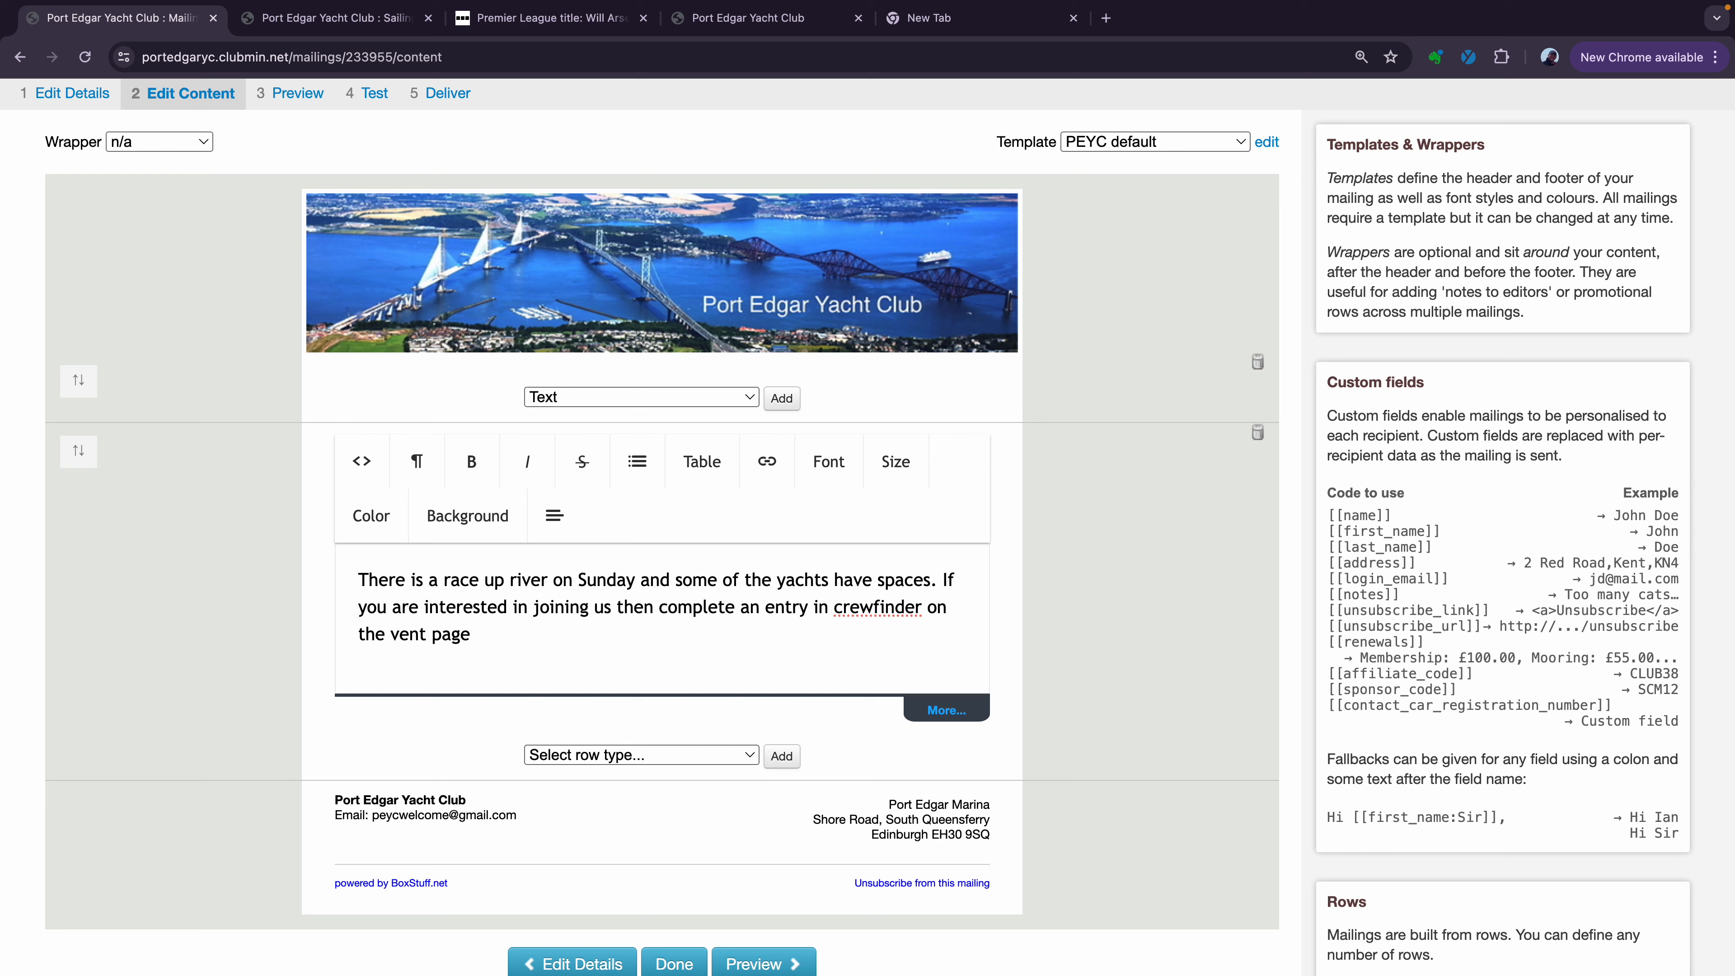
pyautogui.press('BackSpace')
pyautogui.press('BackSpace')
pyautogui.press('BackSpace')
pyautogui.press('BackSpace')
pyautogui.press('BackSpace')
pyautogui.press('BackSpace')
pyautogui.press('BackSpace')
pyautogui.press('BackSpace')
pyautogui.press('BackSpace')
pyautogui.write('event page')
# Copy the Kelpie Cup event page's web address and go back to the mailing editor
pyautogui.click(766, 24)
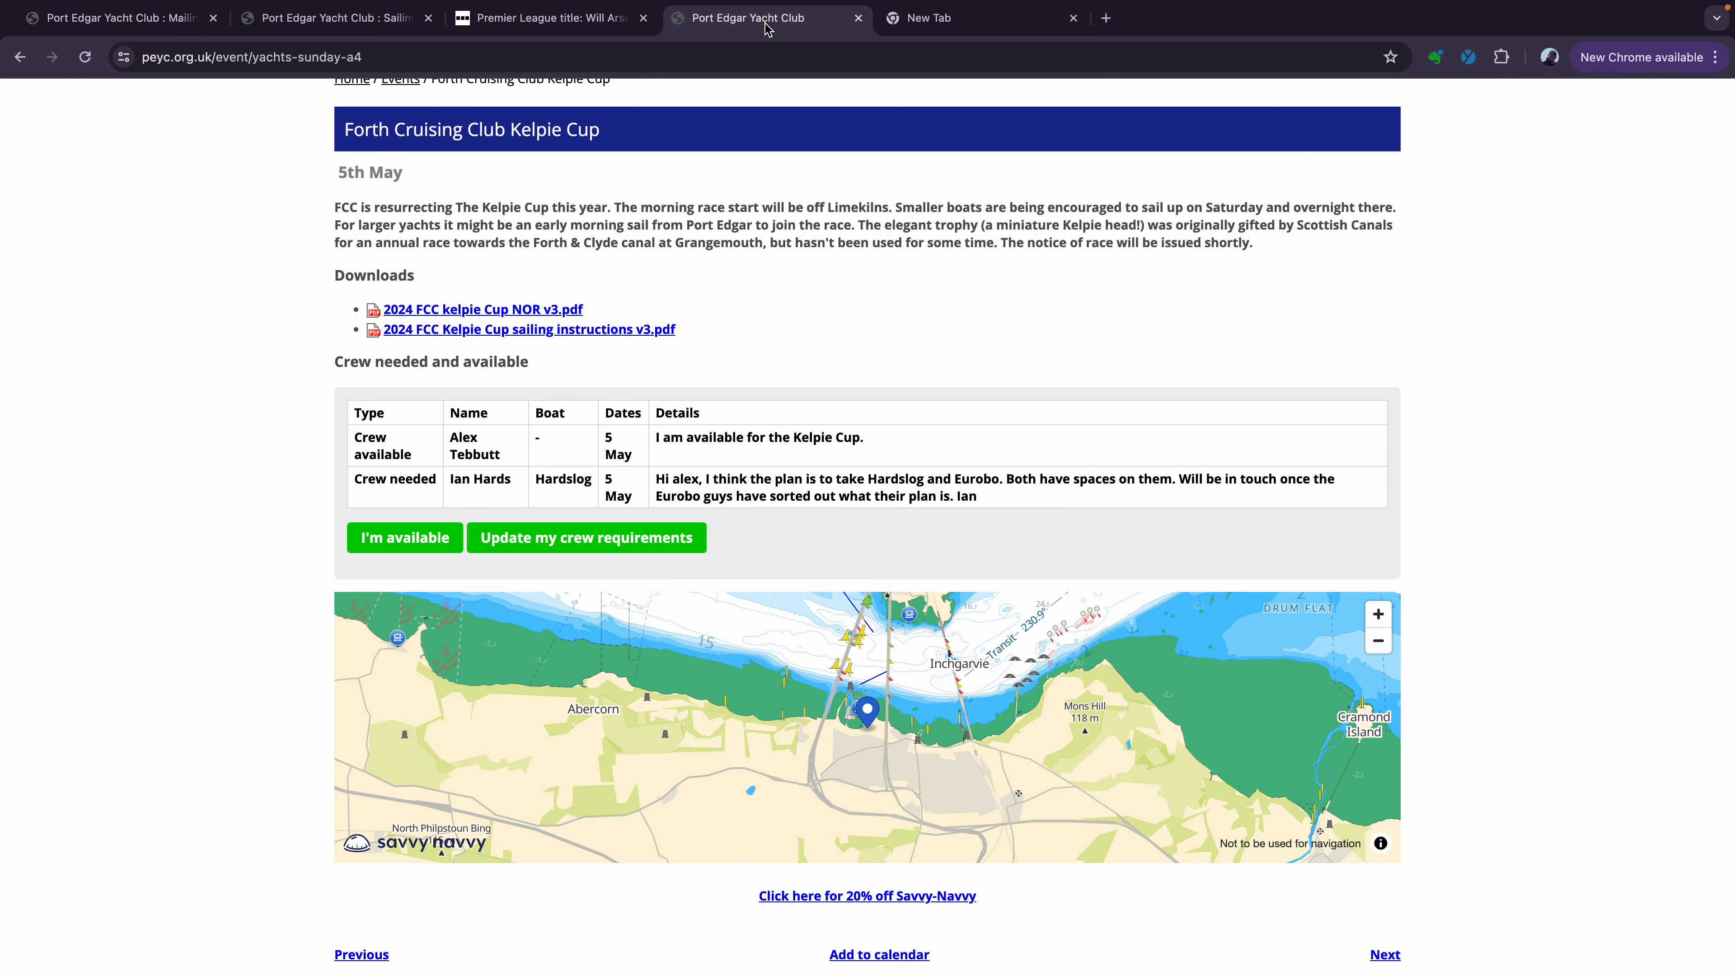
pyautogui.scroll(5, 741, 295)
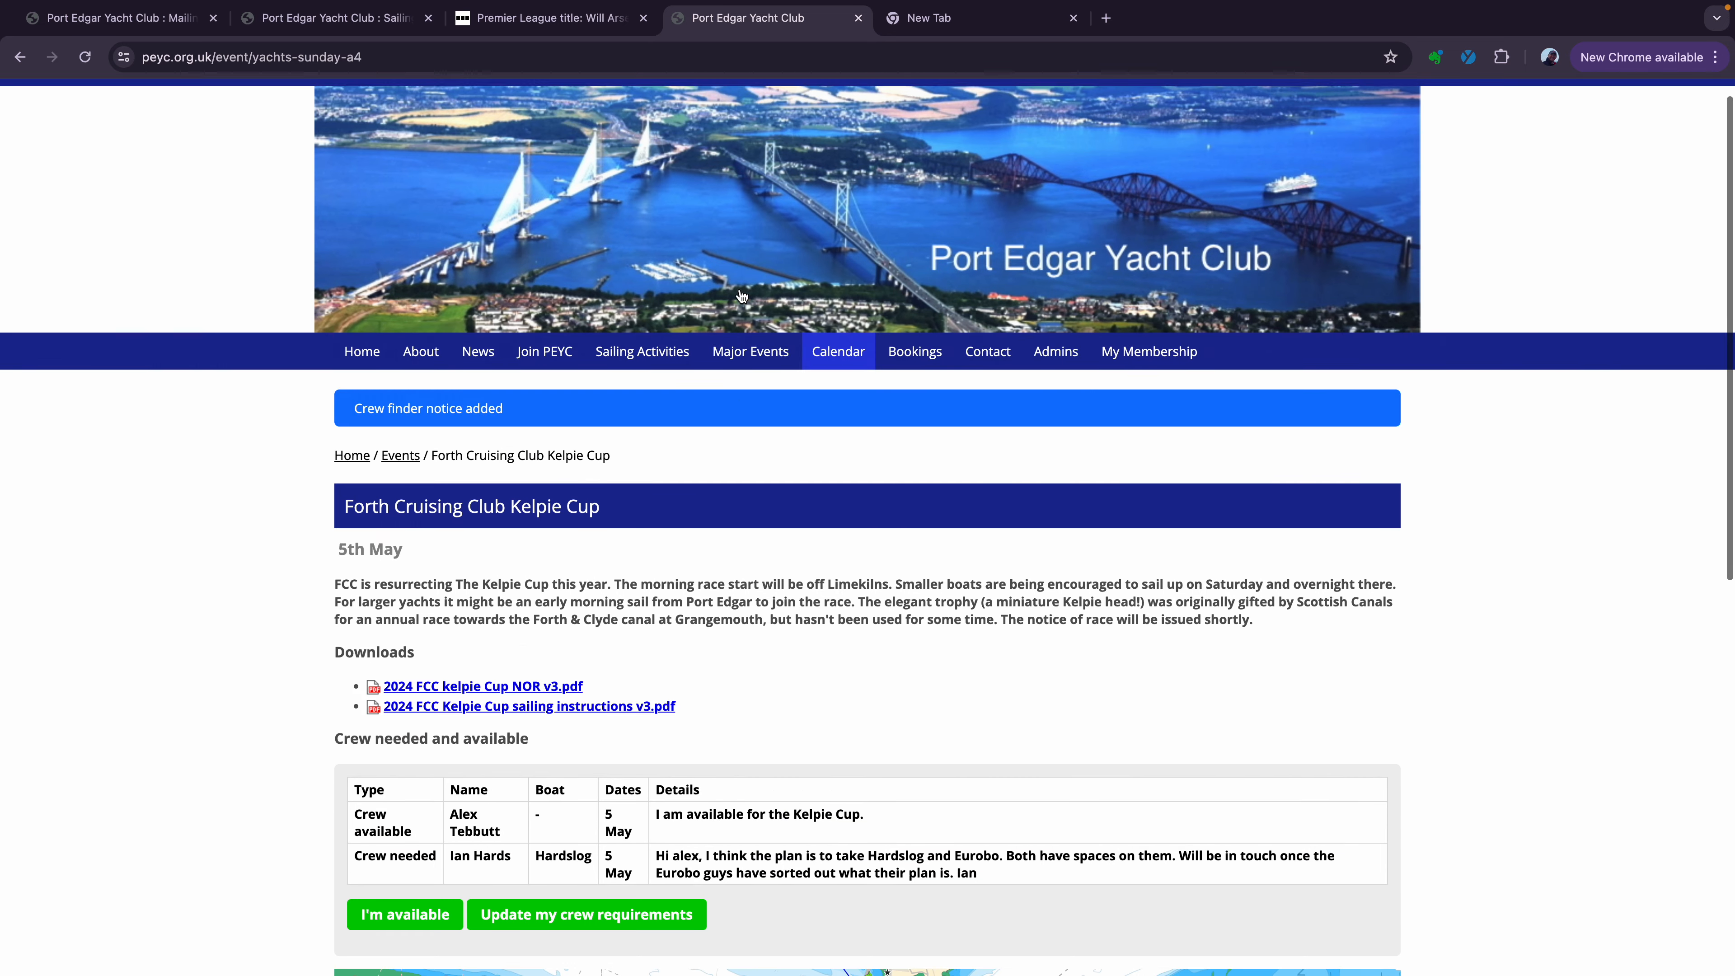
pyautogui.scroll(1, 741, 295)
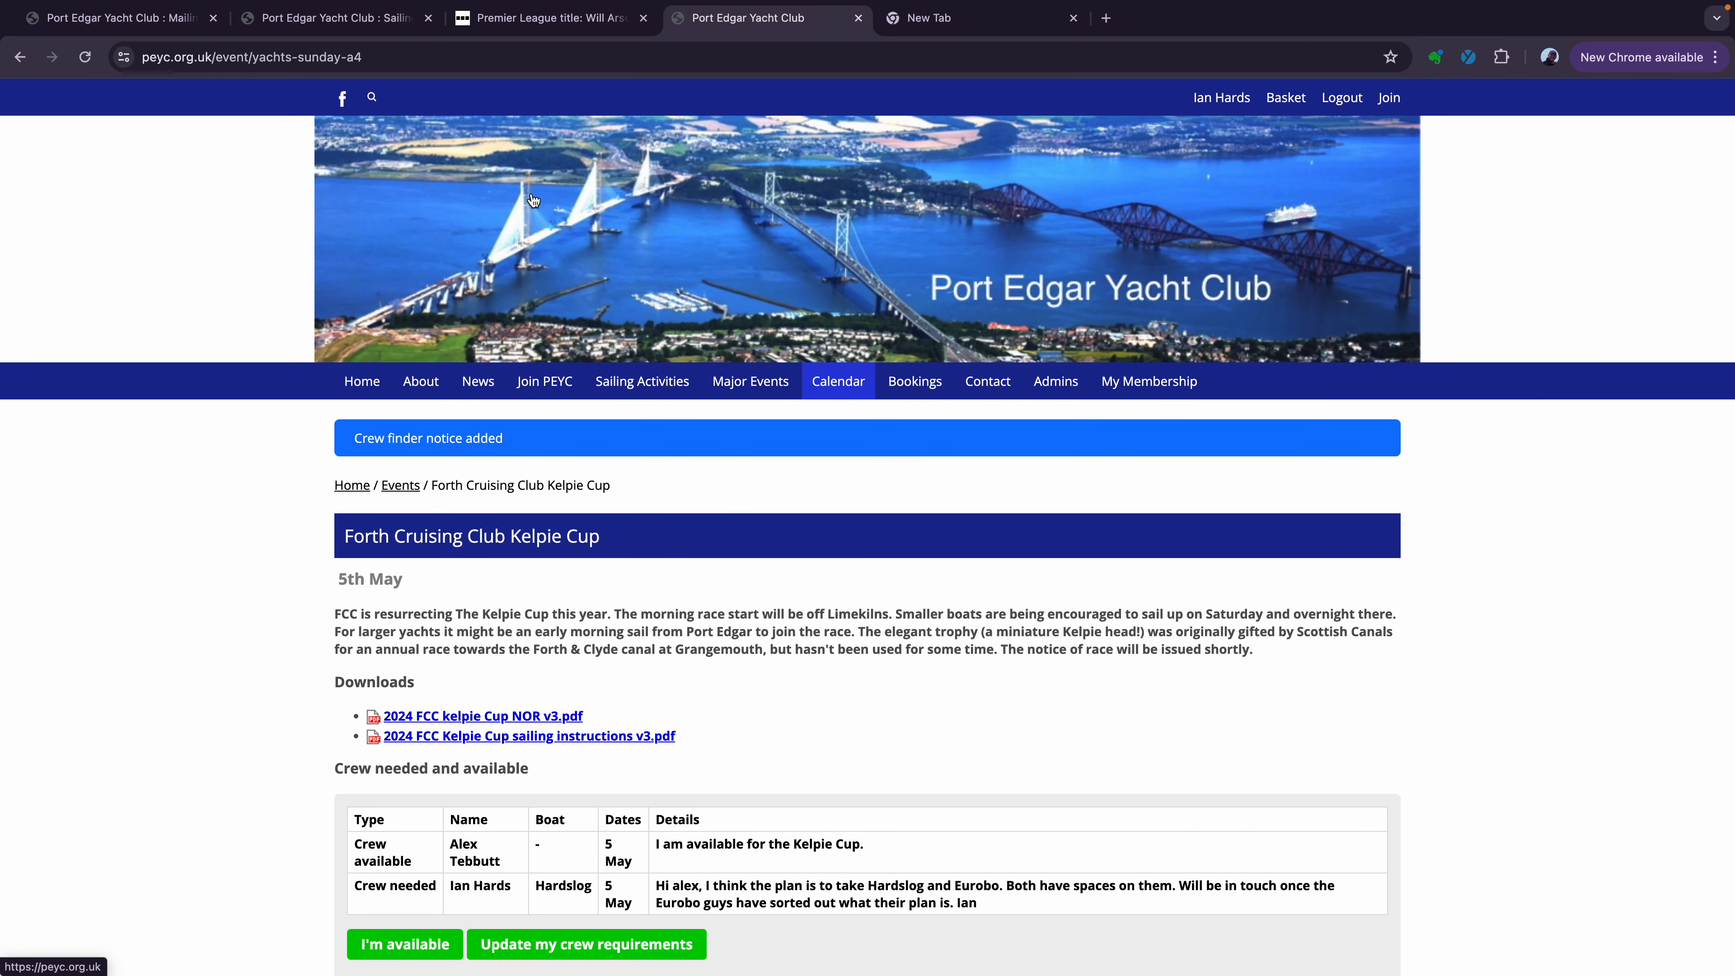
pyautogui.click(435, 59)
pyautogui.hotkey('ctrl', 'c')
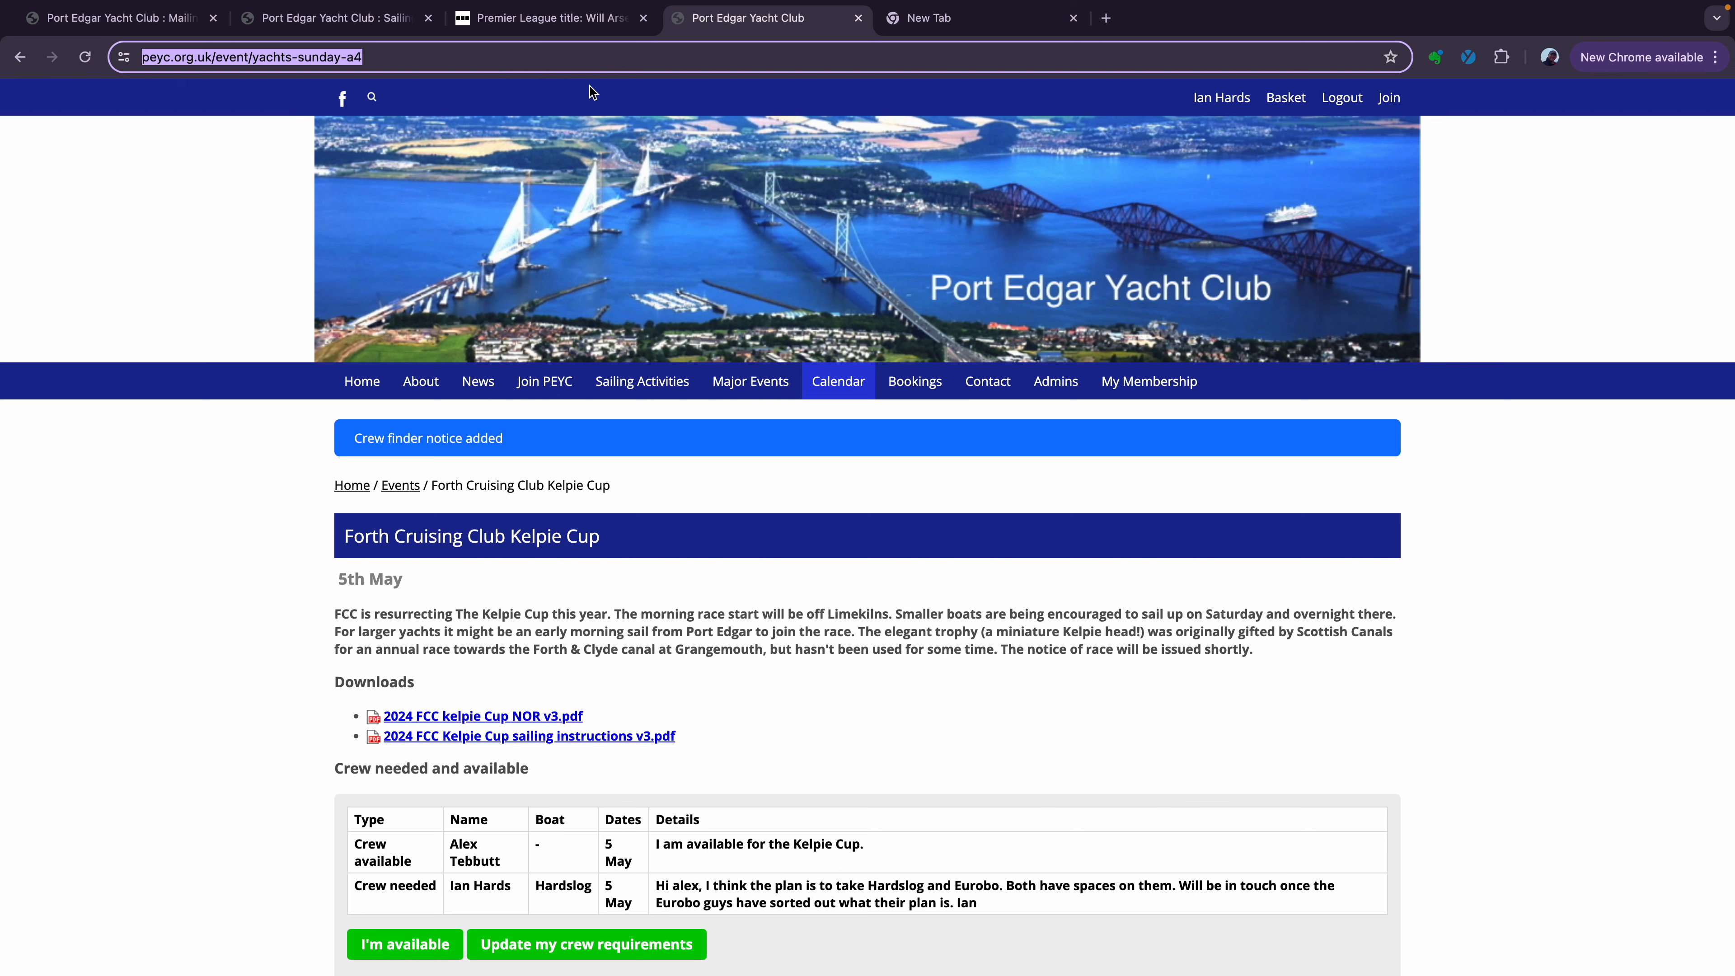
pyautogui.click(308, 28)
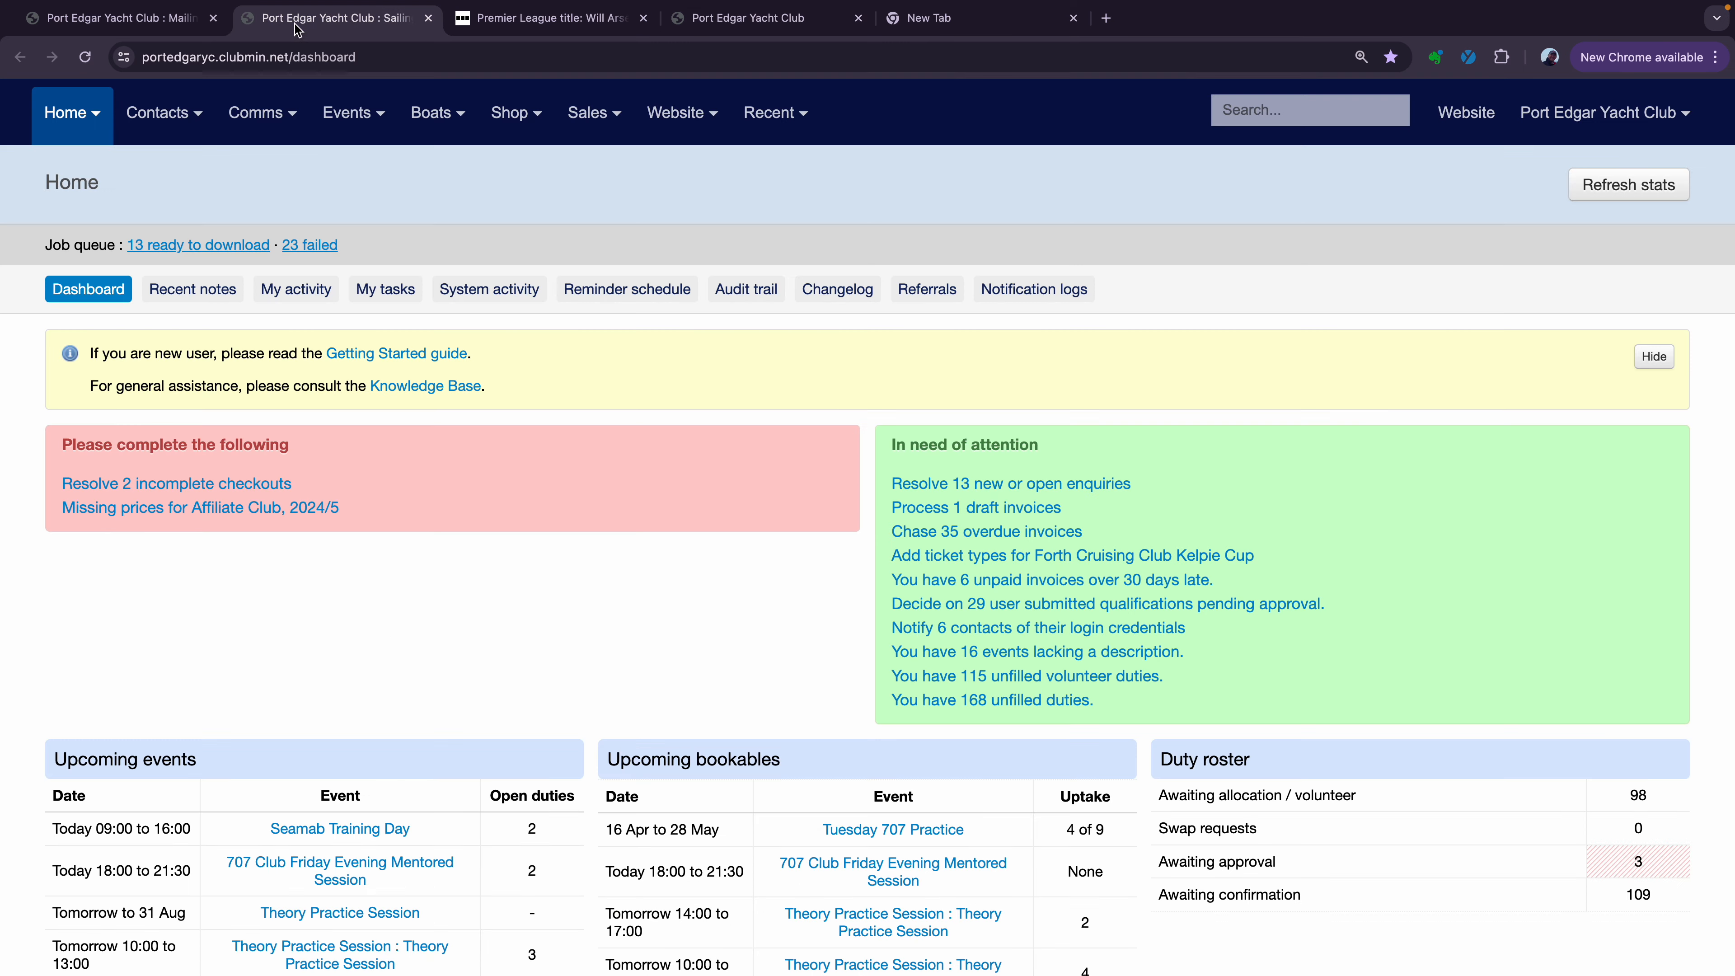
pyautogui.click(154, 27)
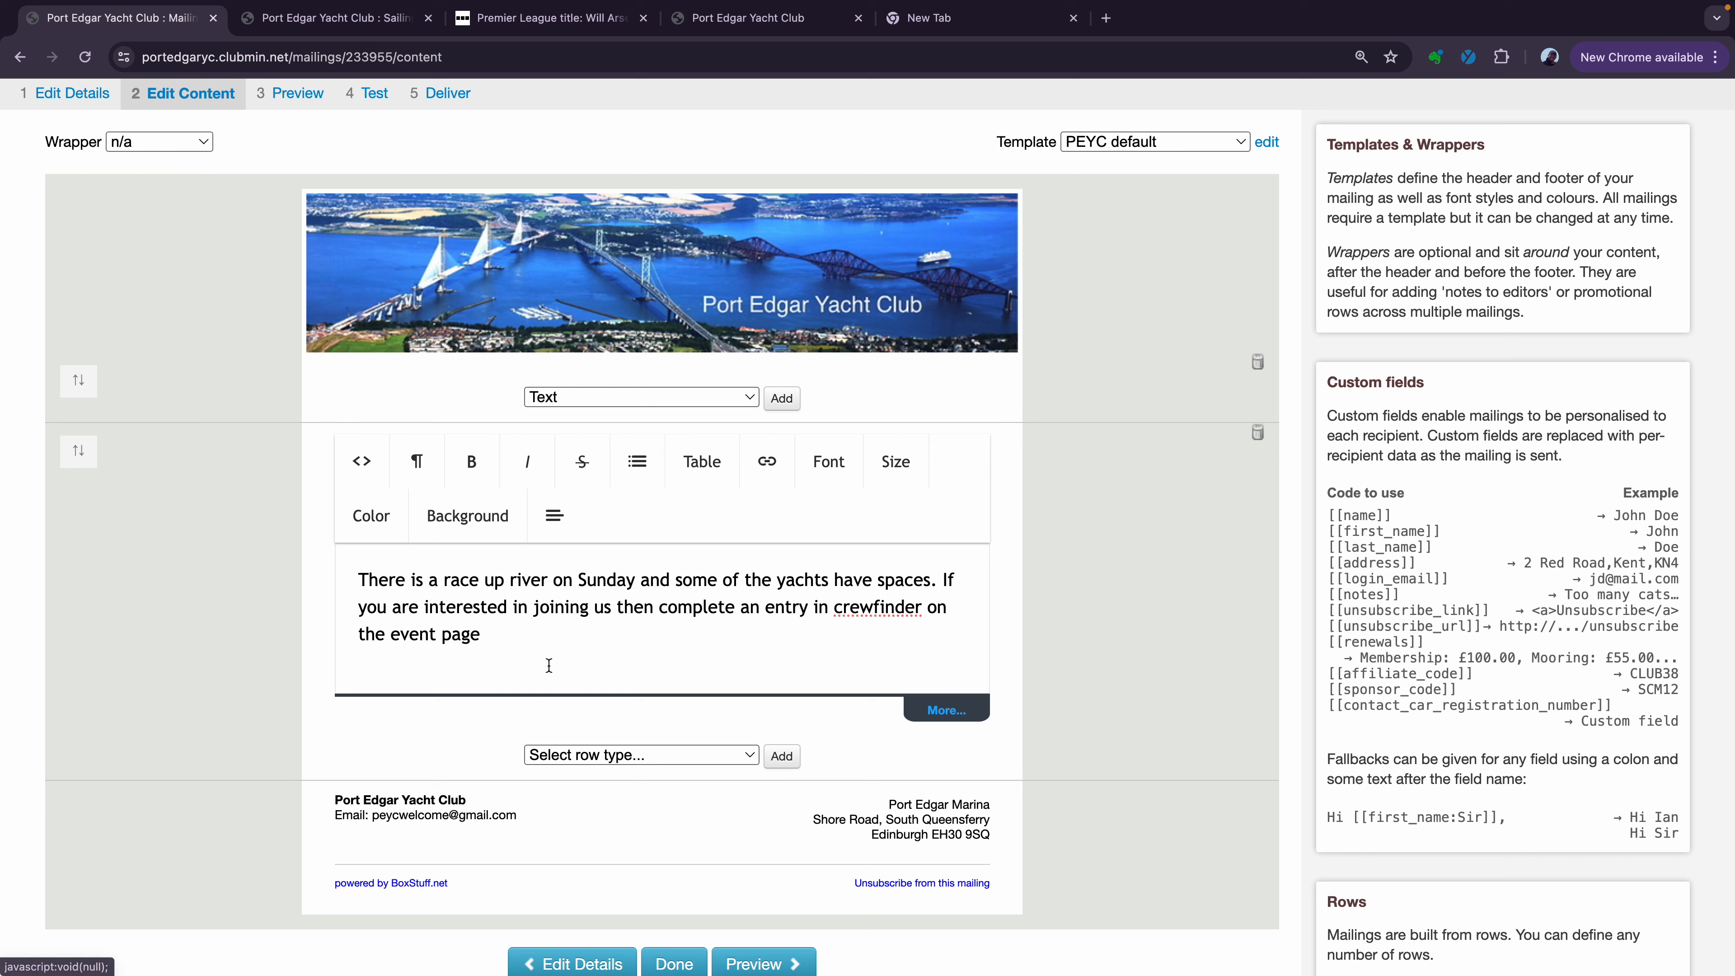
pyautogui.moveTo(478, 637); pyautogui.dragTo(395, 637)
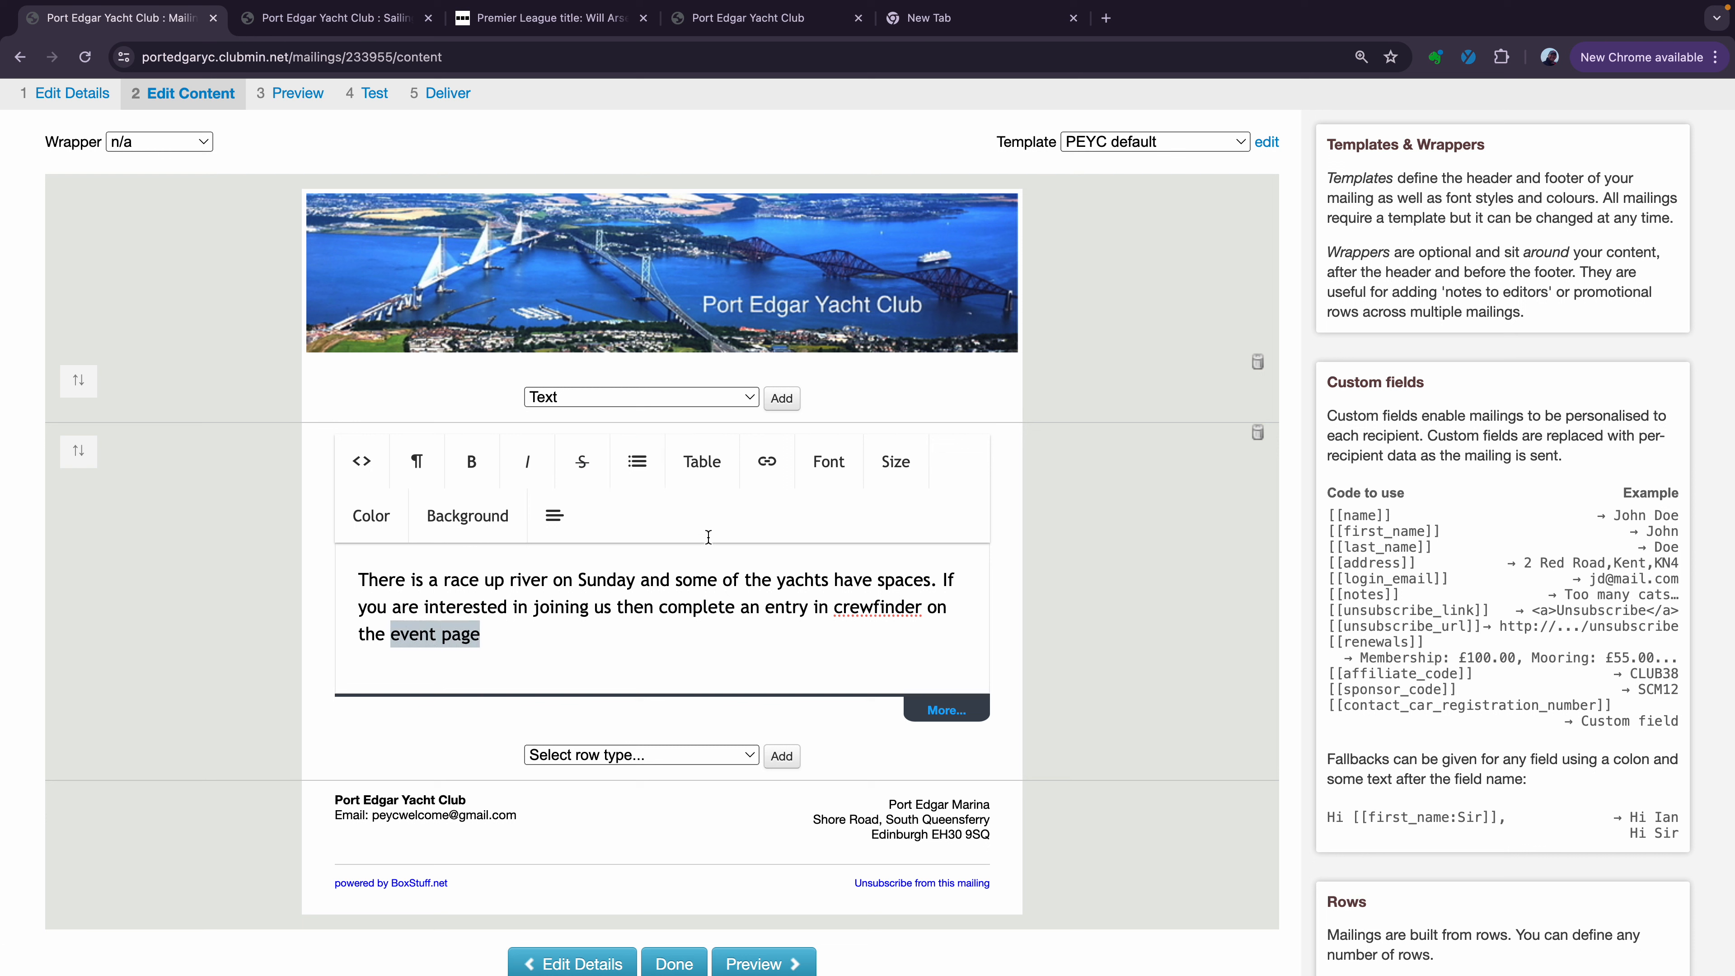
pyautogui.click(770, 465)
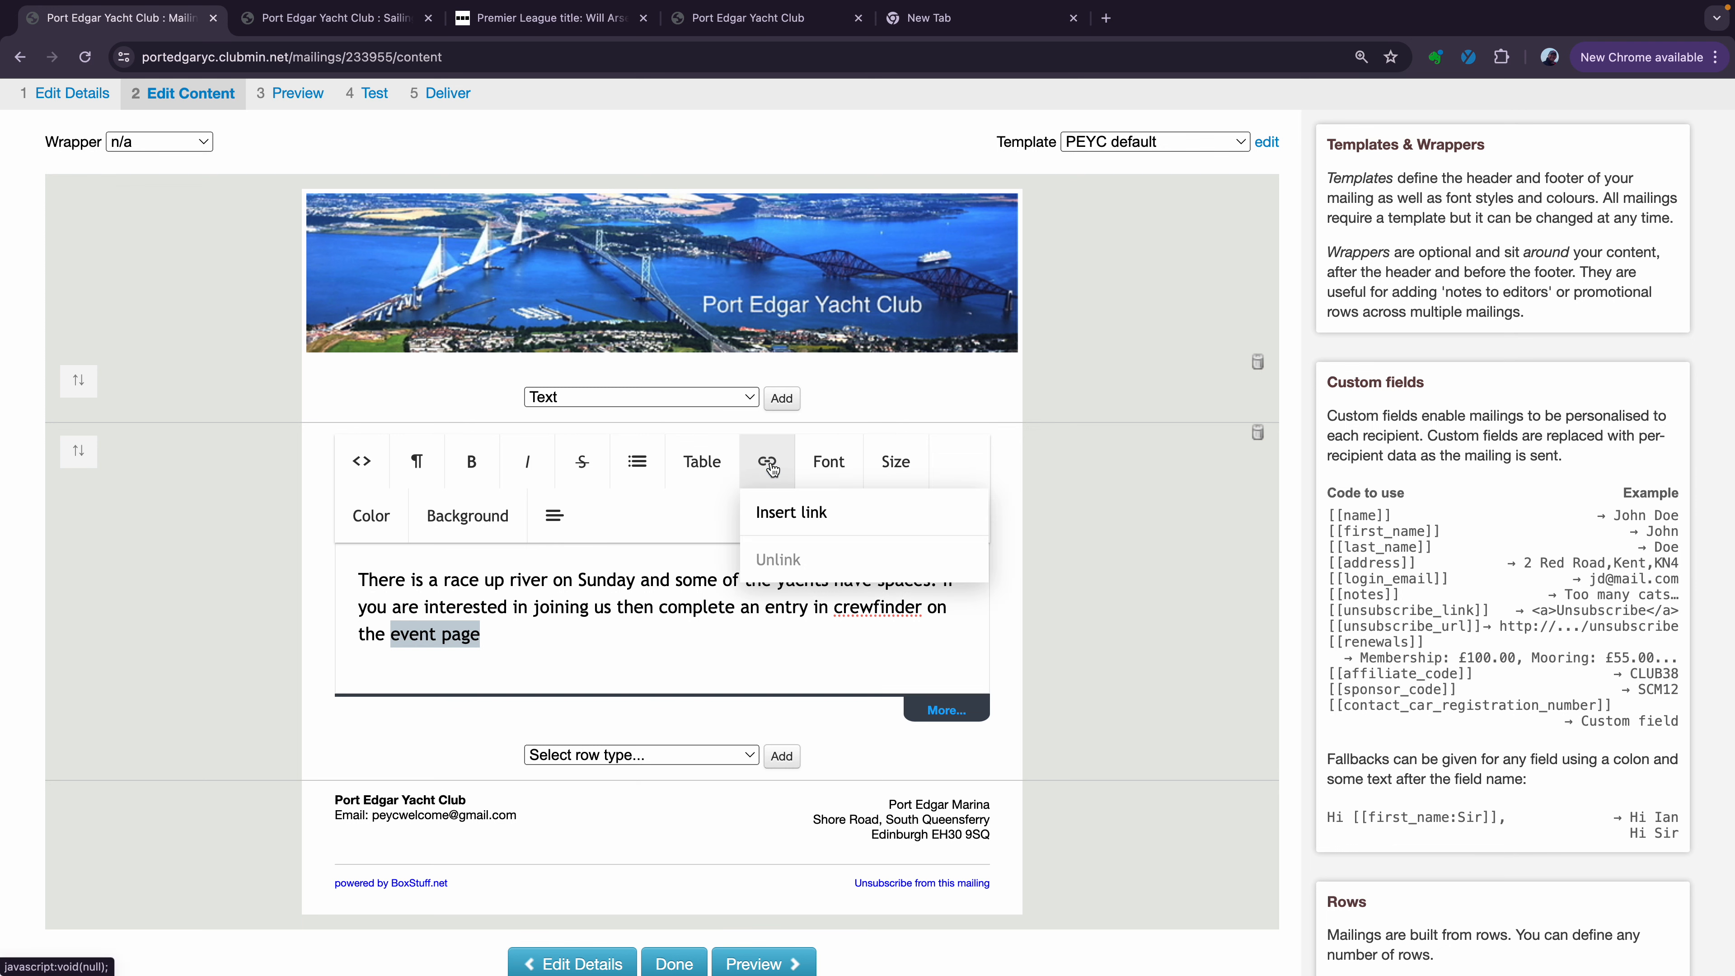
pyautogui.click(790, 512)
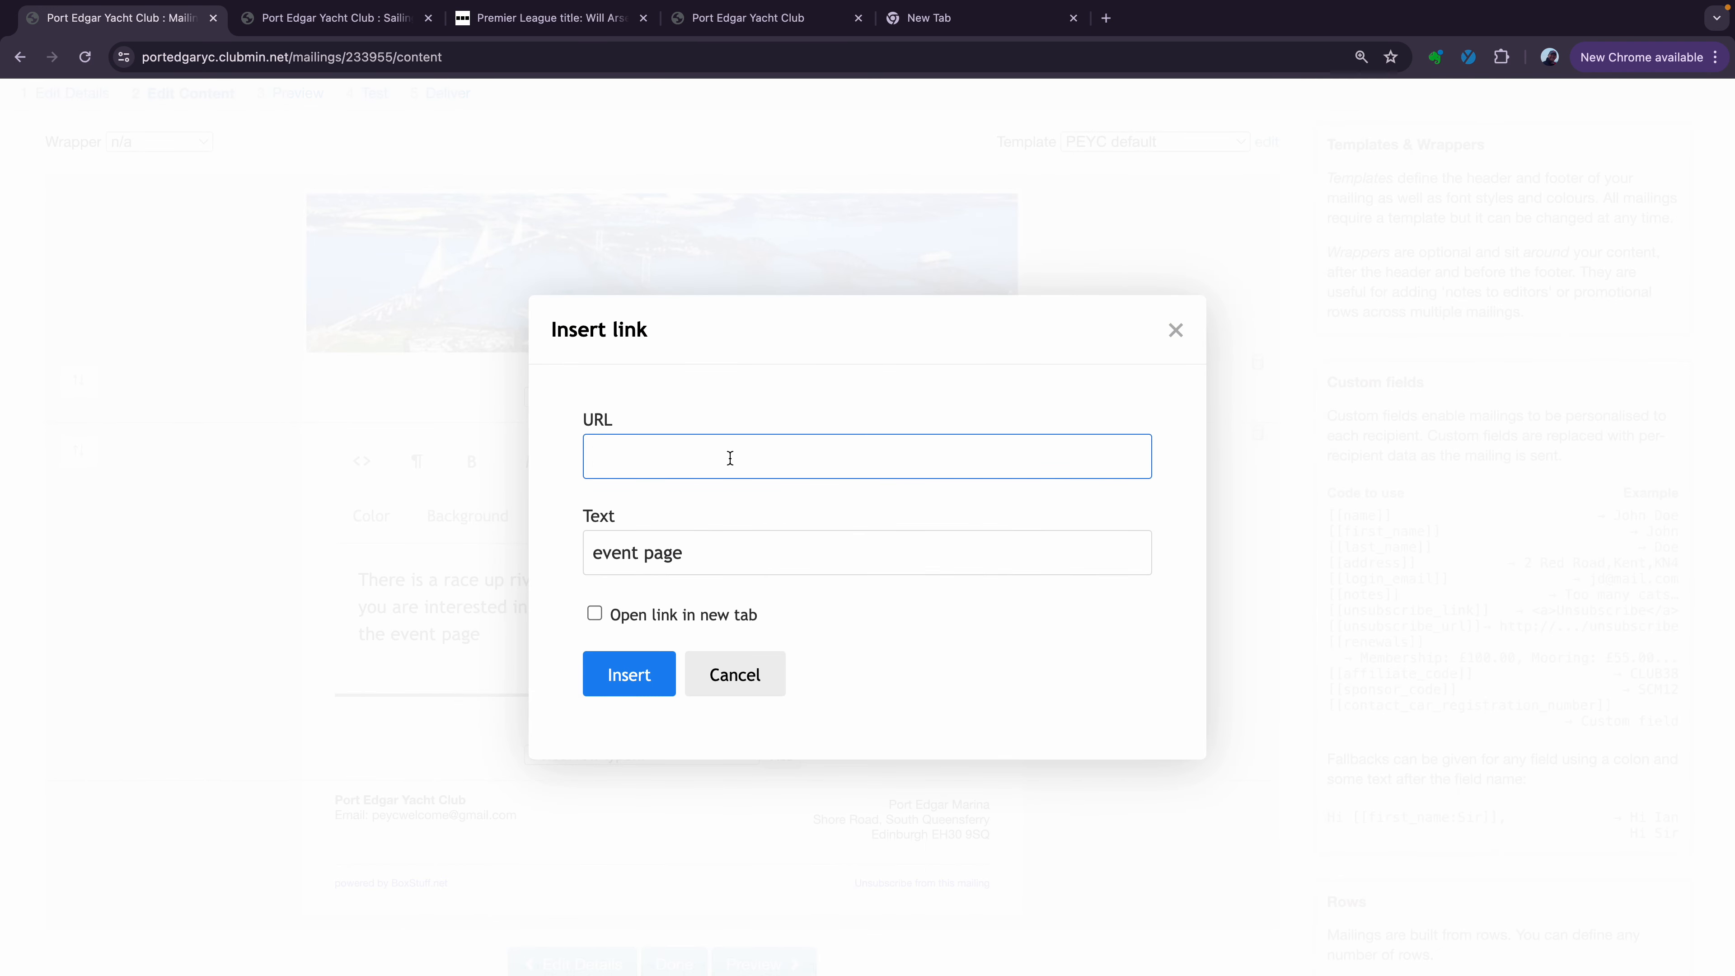
pyautogui.hotkey('ctrl', 'v')
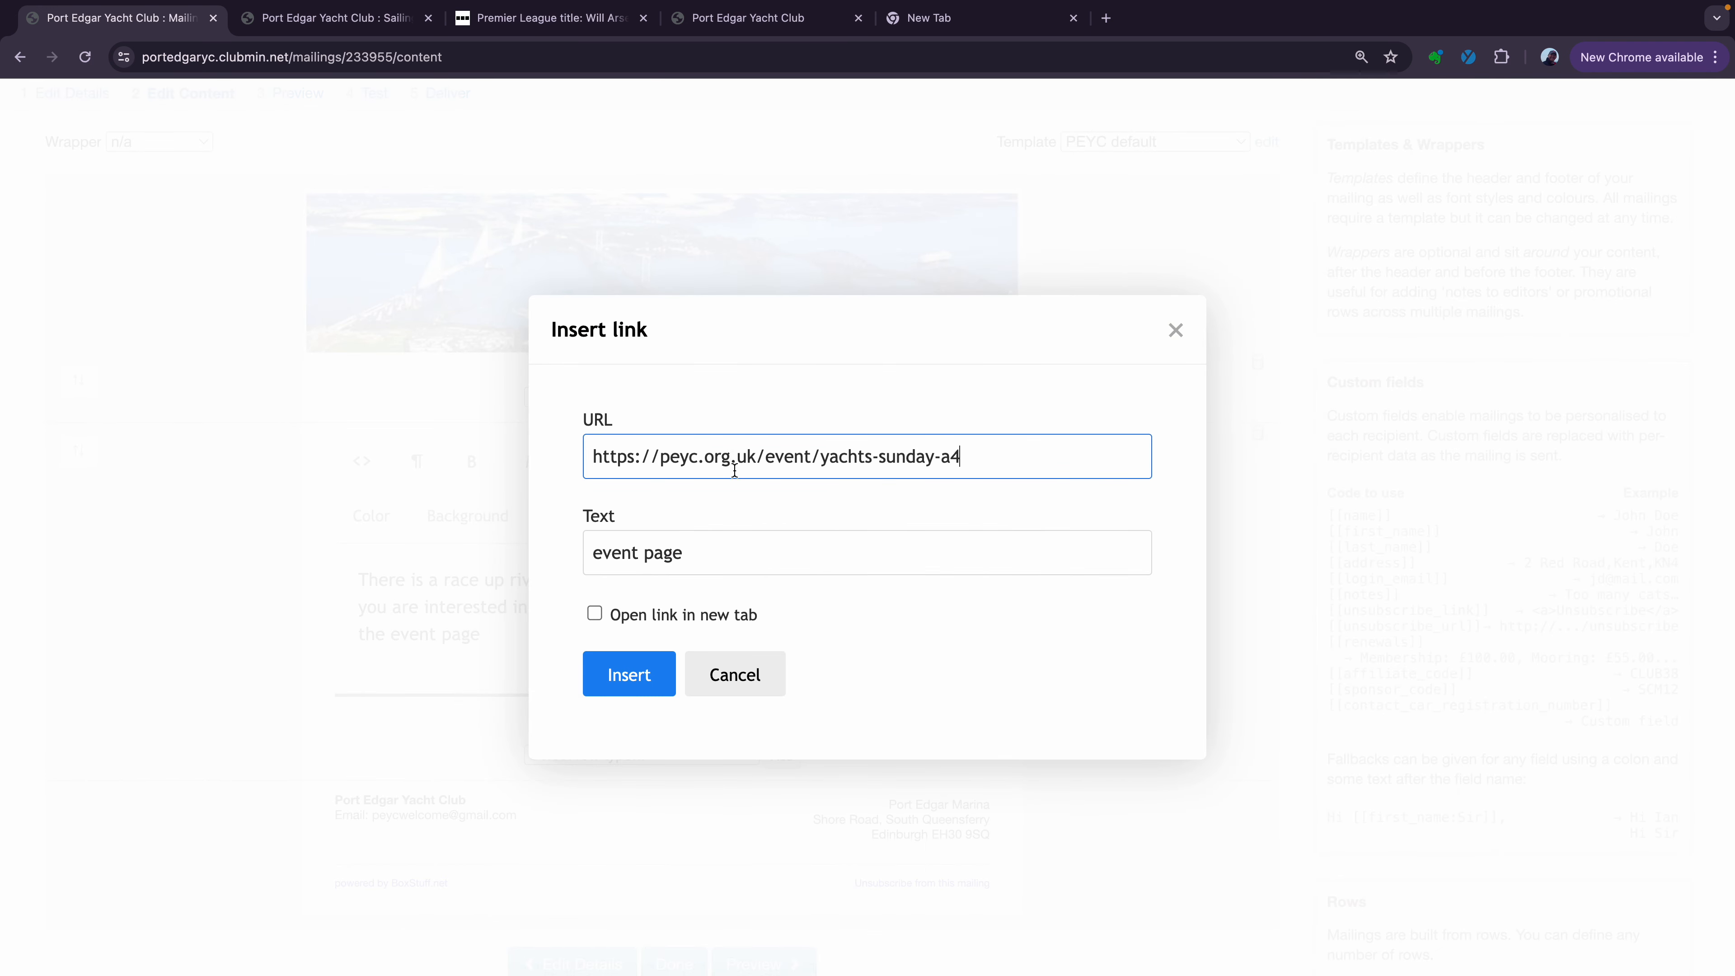
pyautogui.click(629, 675)
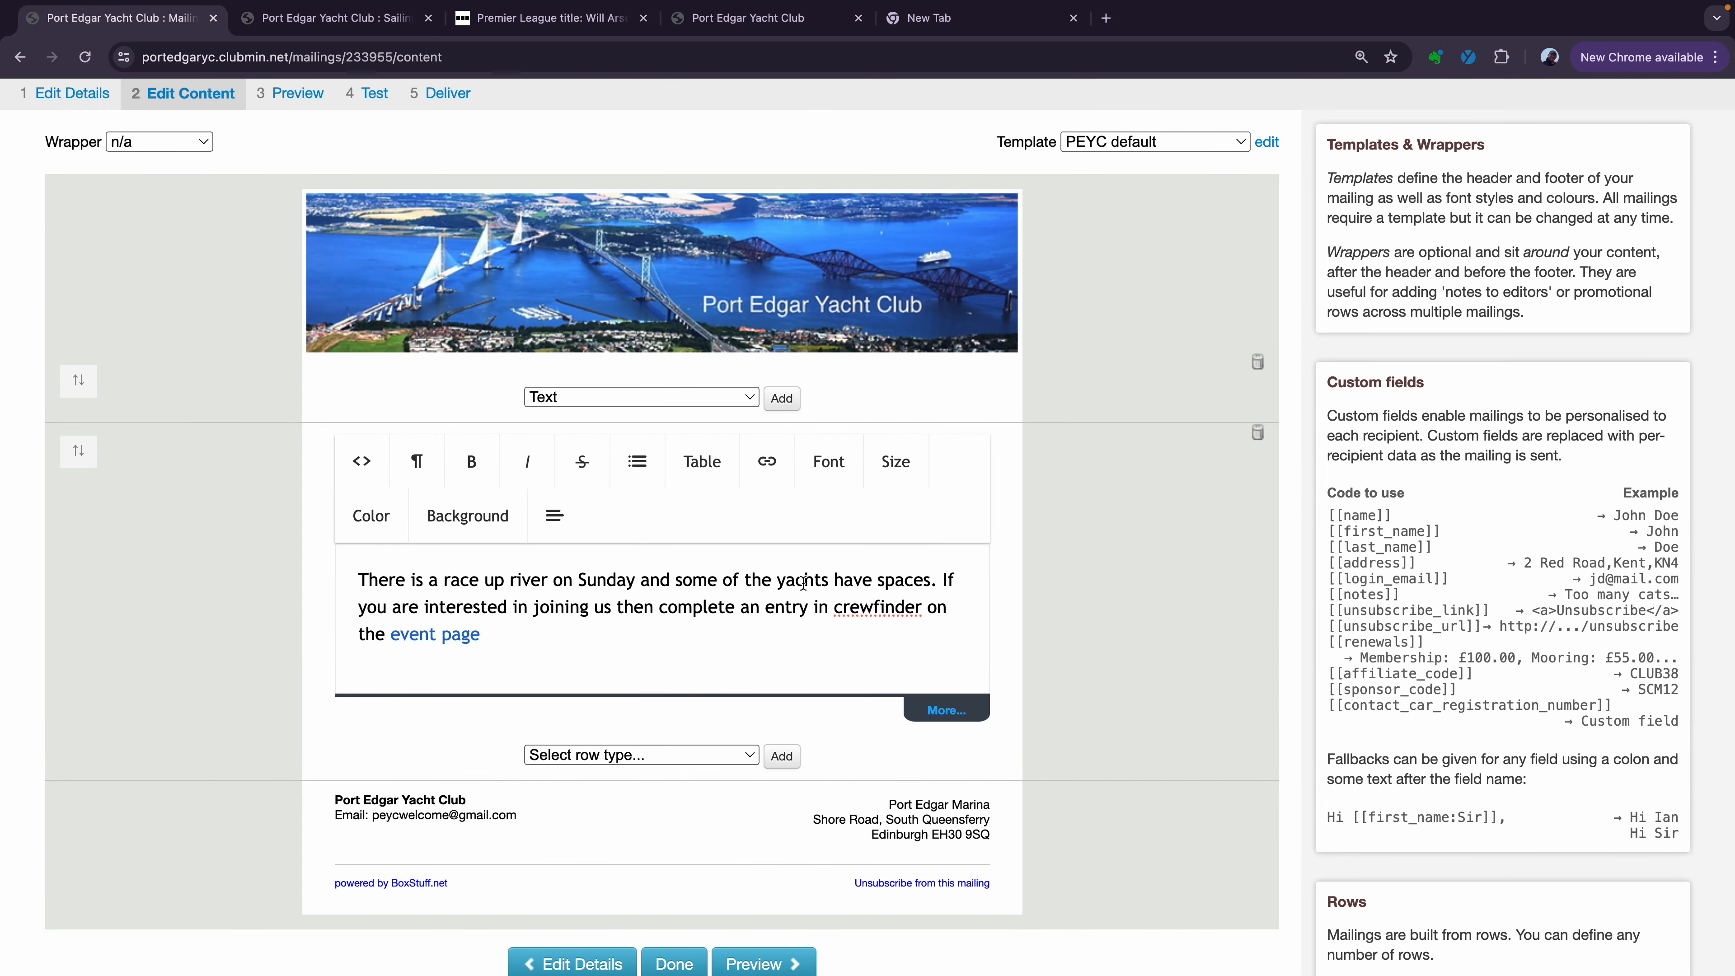
# Start a new paragraph below the race paragraph
pyautogui.press('Return')
pyautogui.press('Return')
pyautogui.press('BackSpace')
pyautogui.press('BackSpace')
pyautogui.press('Return')
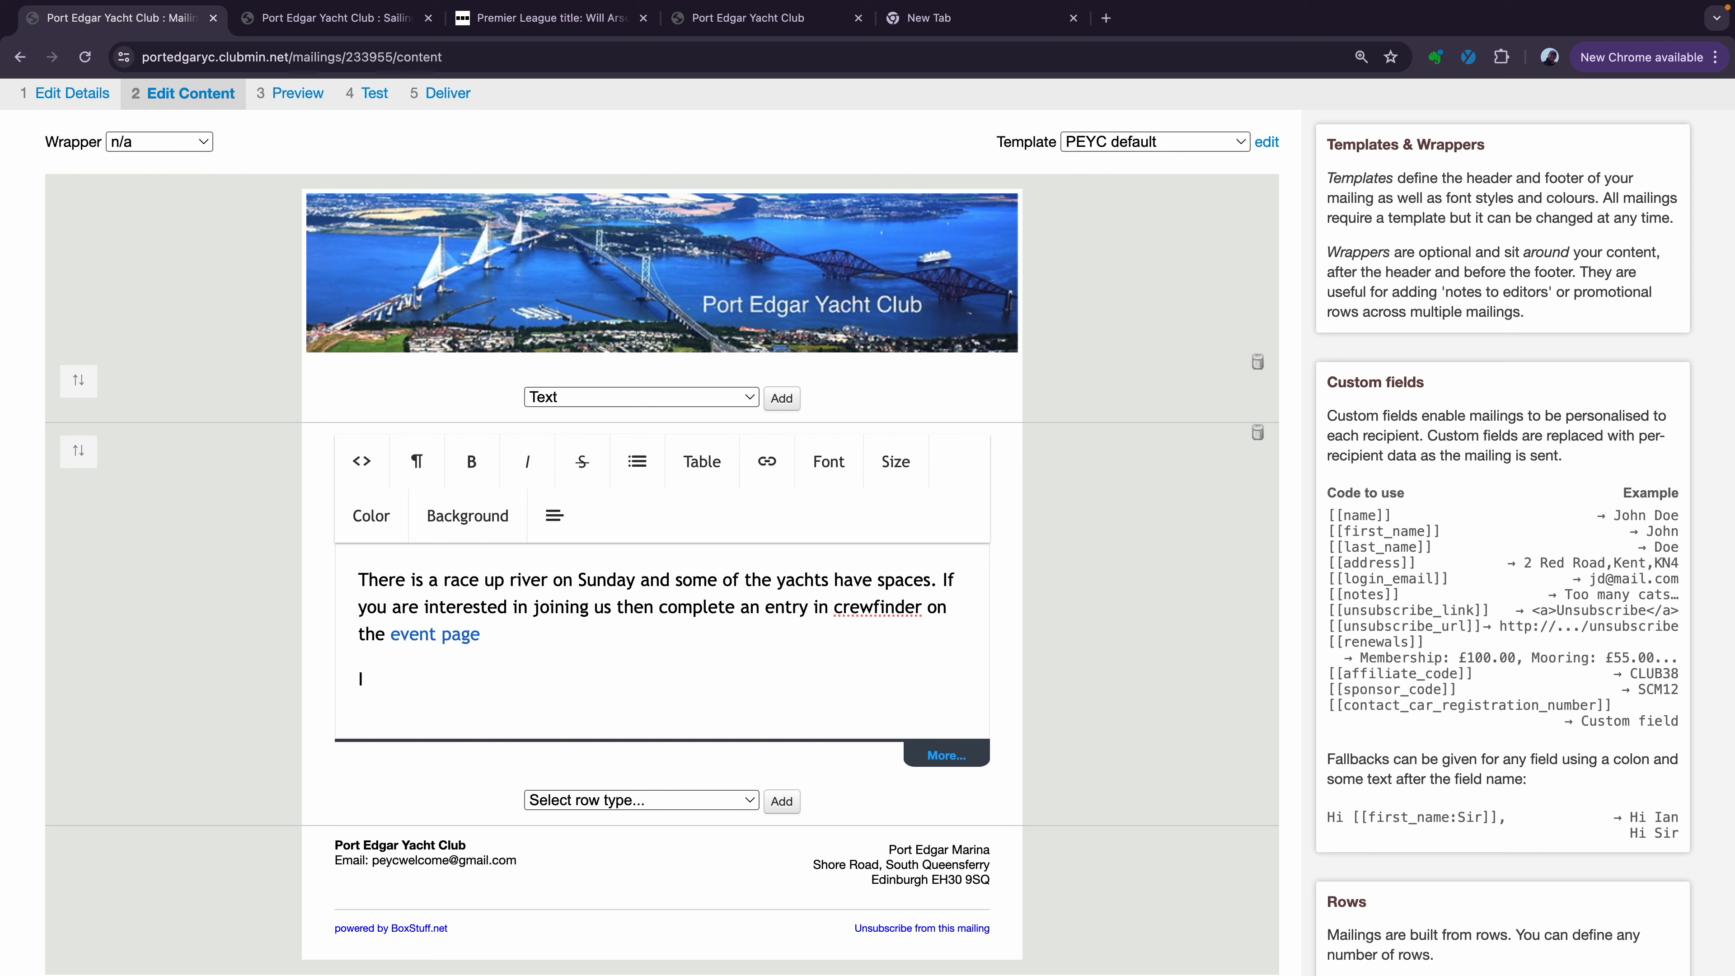
# Add a line asking readers to e-mail questions to the club's racing address
pyautogui.write('If you')
pyautogui.press('BackSpace')
pyautogui.press('BackSpace')
pyautogui.press('BackSpace')
pyautogui.press('BackSpace')
pyautogui.press('BackSpace')
pyautogui.press('BackSpace')
pyautogui.write('If you have any questions')
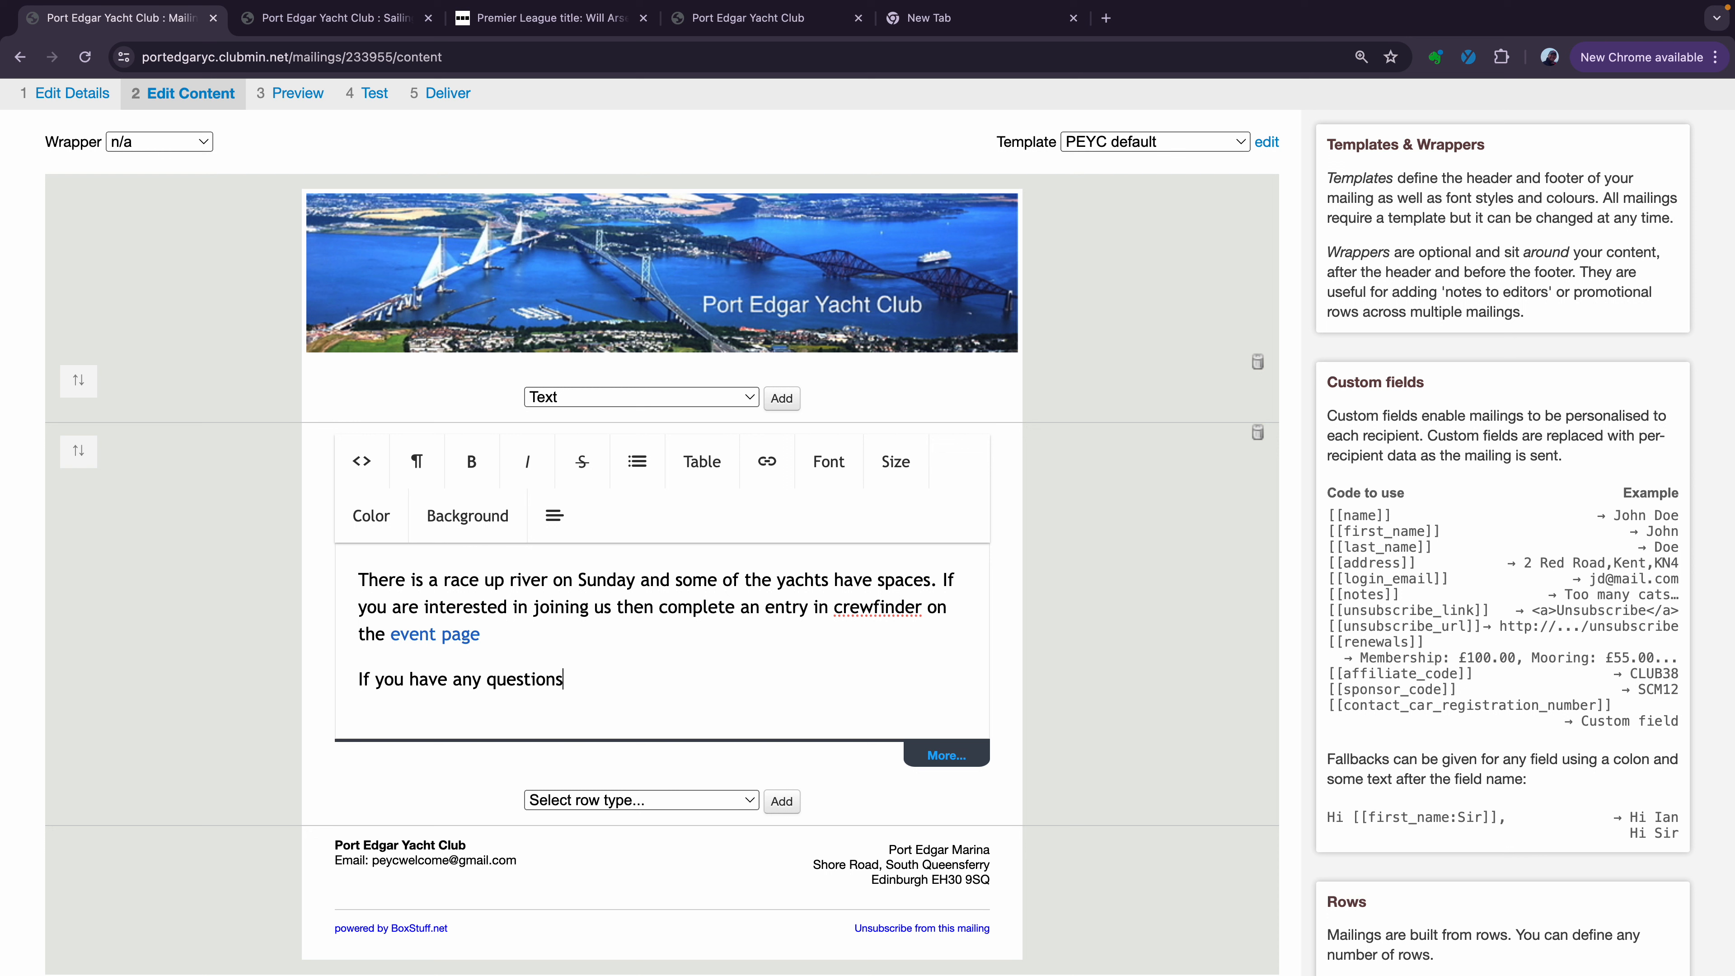
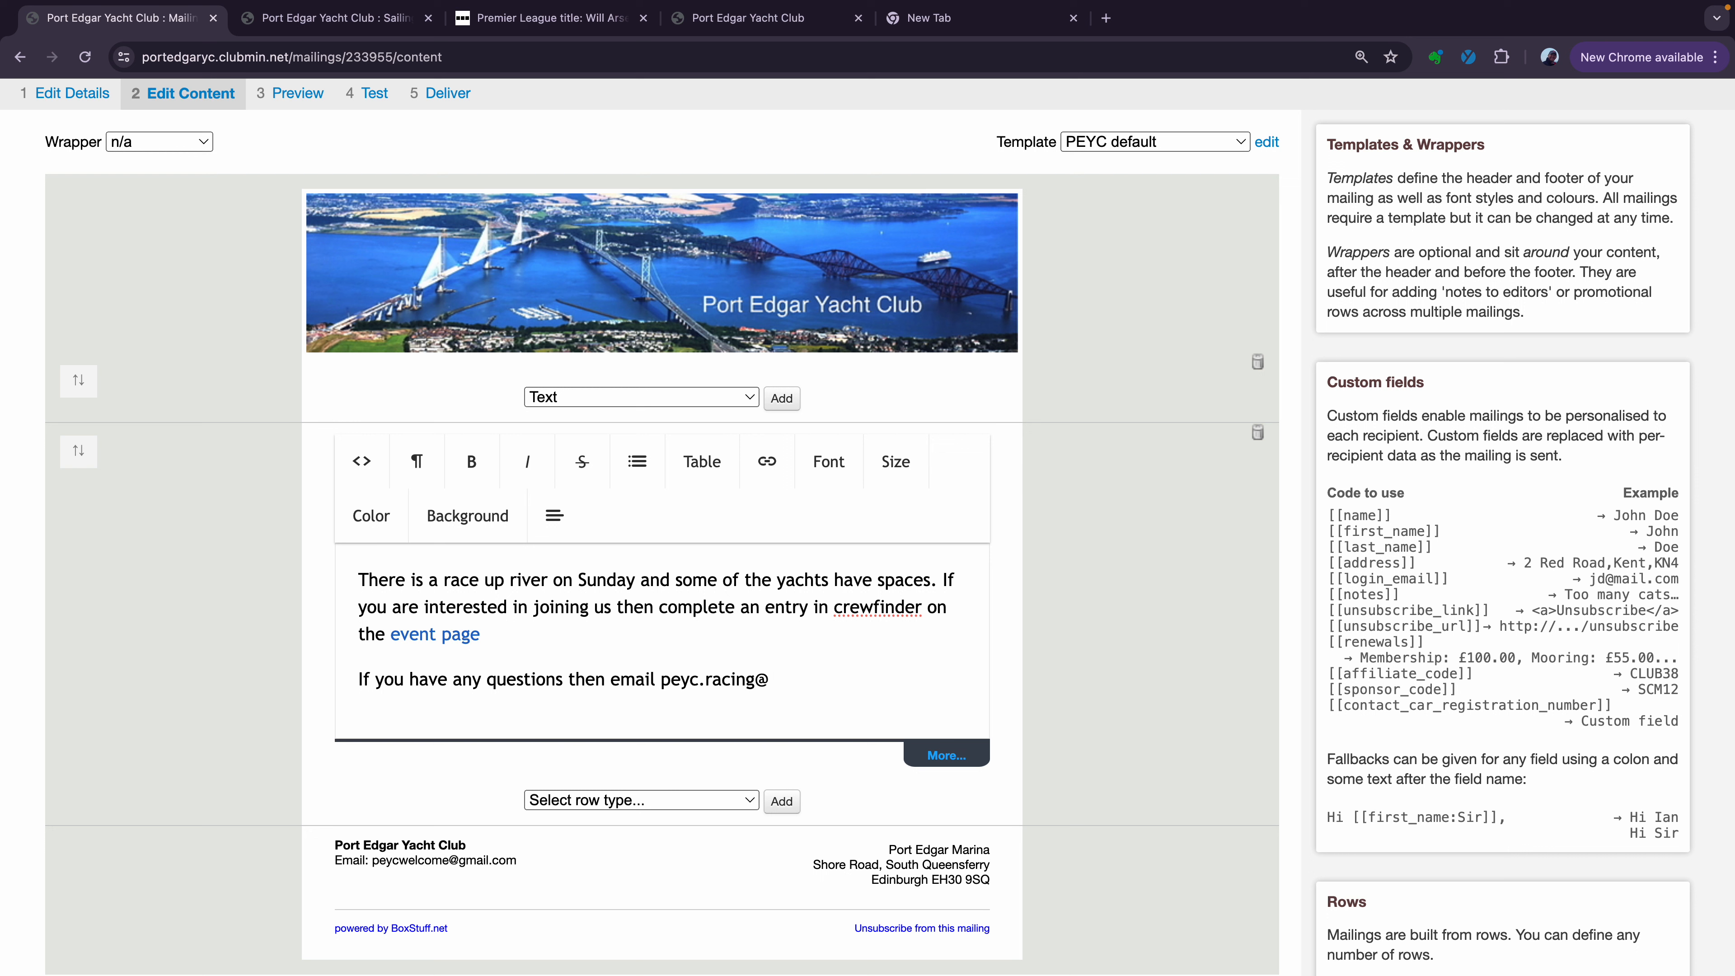
# Add a 'Regards' sign-off with the sender's name, fixing the name typo and removing blank lines
pyautogui.press('Return')
pyautogui.press('Return')
pyautogui.write('Regards')
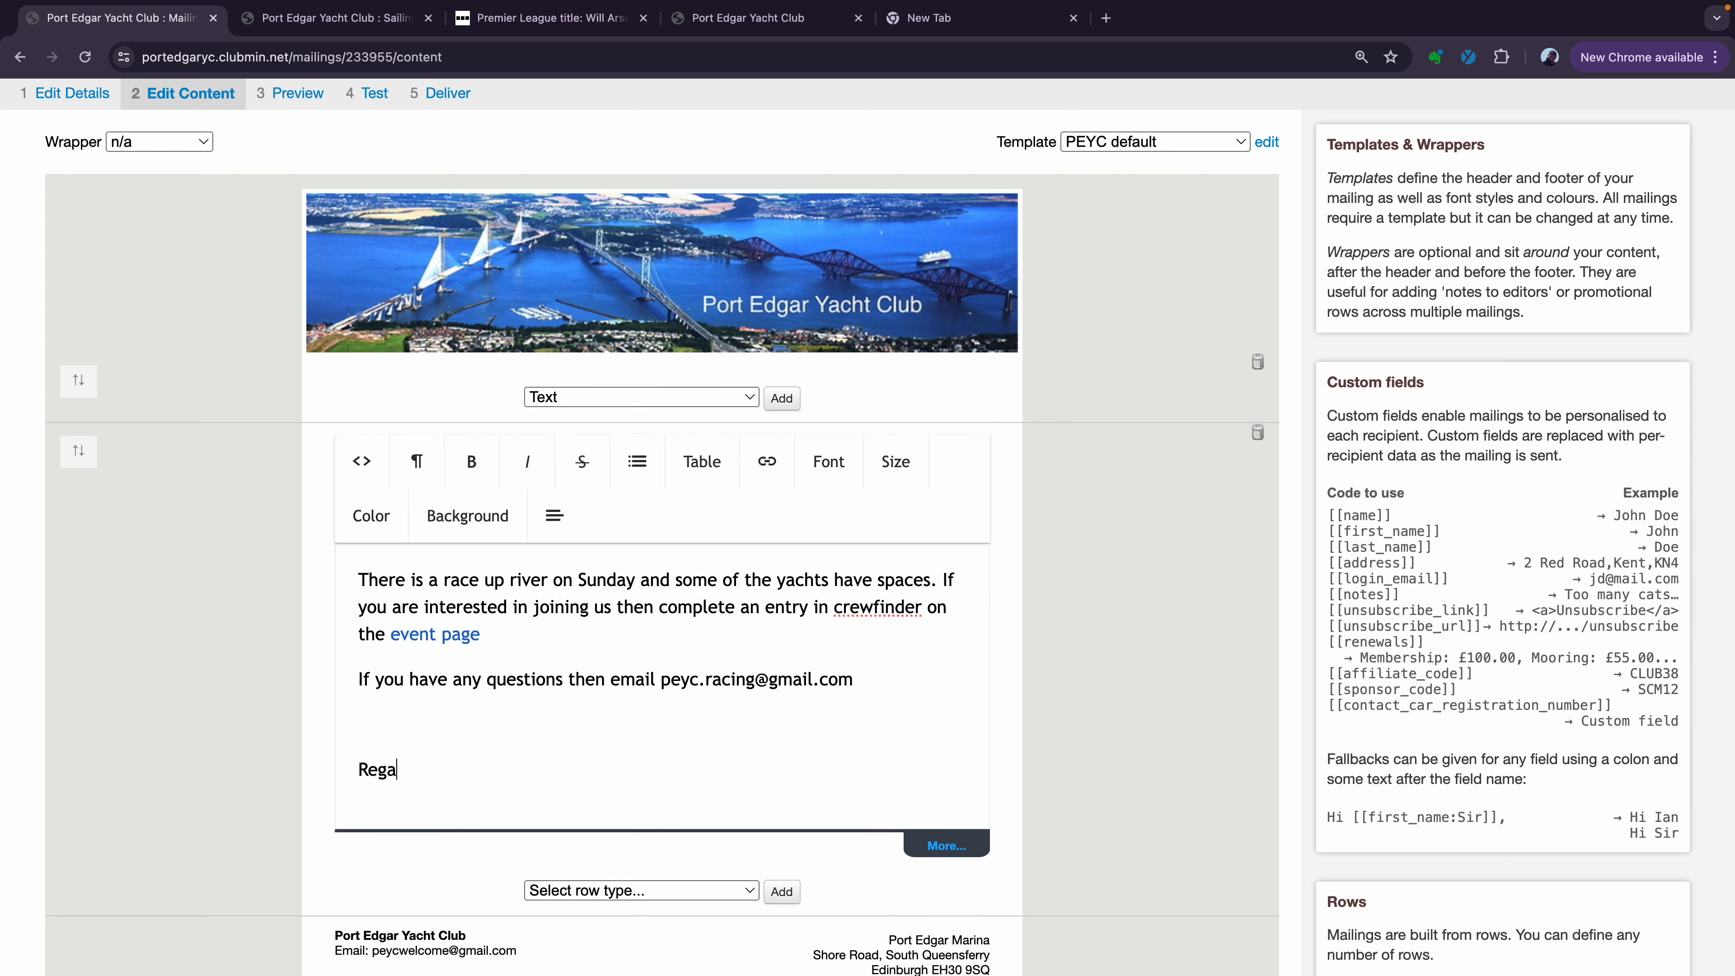
pyautogui.press('Return')
pyautogui.press('Return')
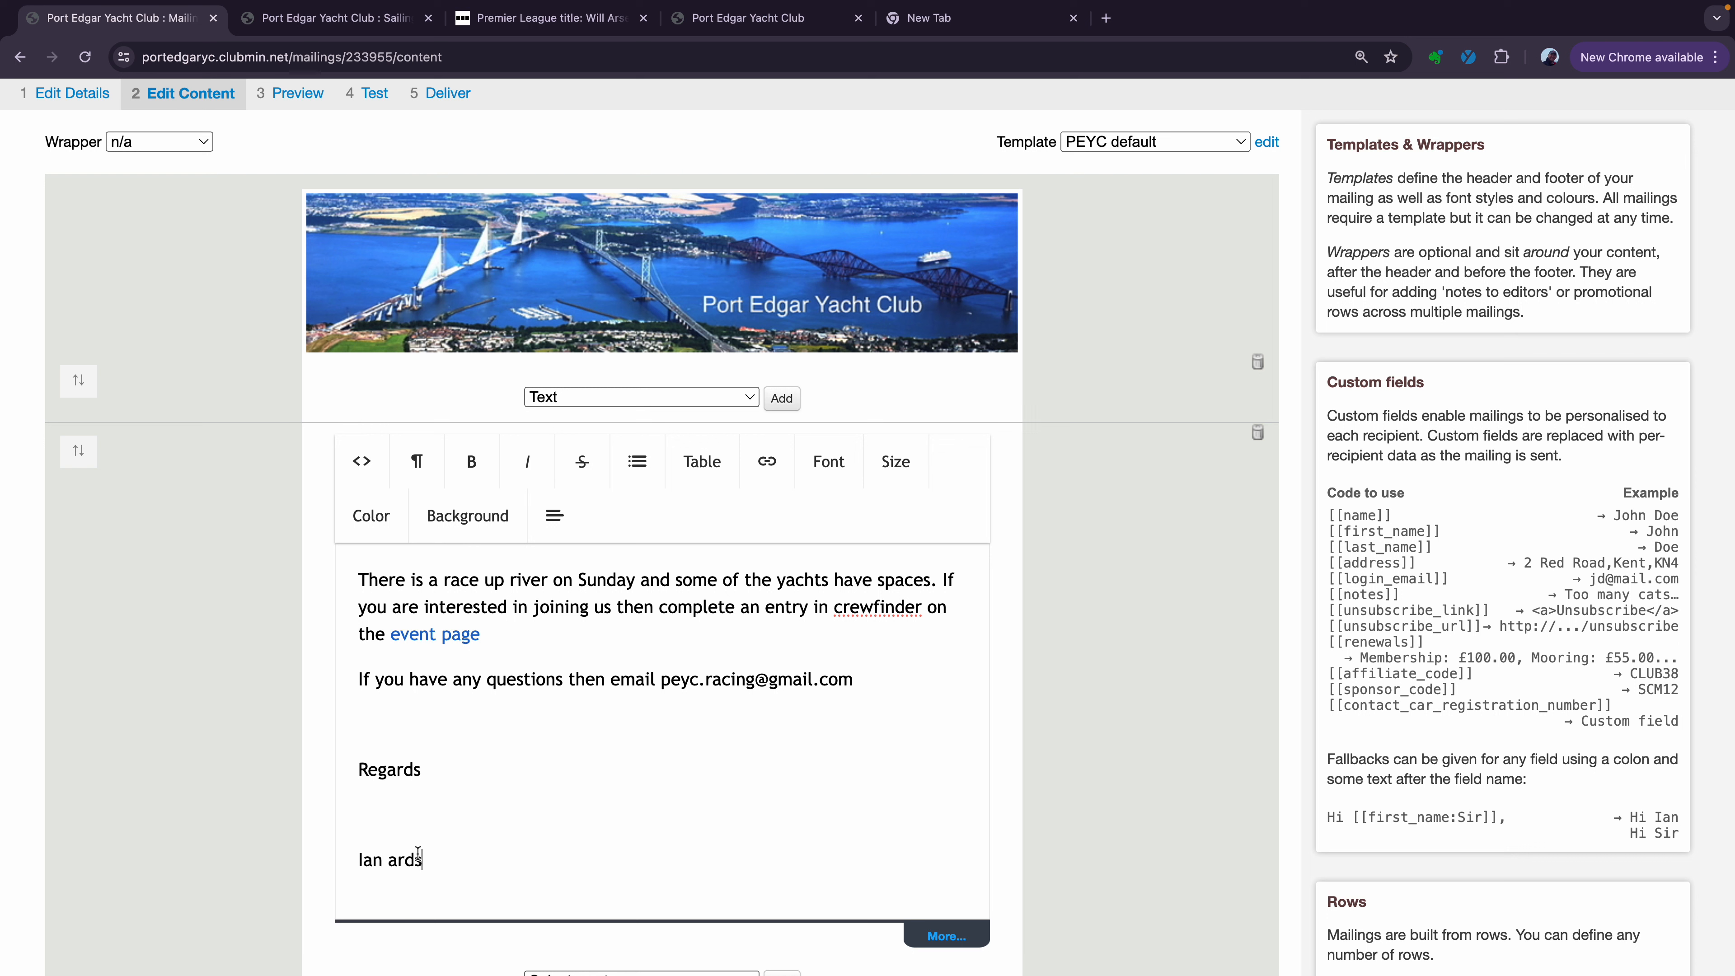
pyautogui.click(389, 888)
pyautogui.write('H')
pyautogui.press('BackSpace')
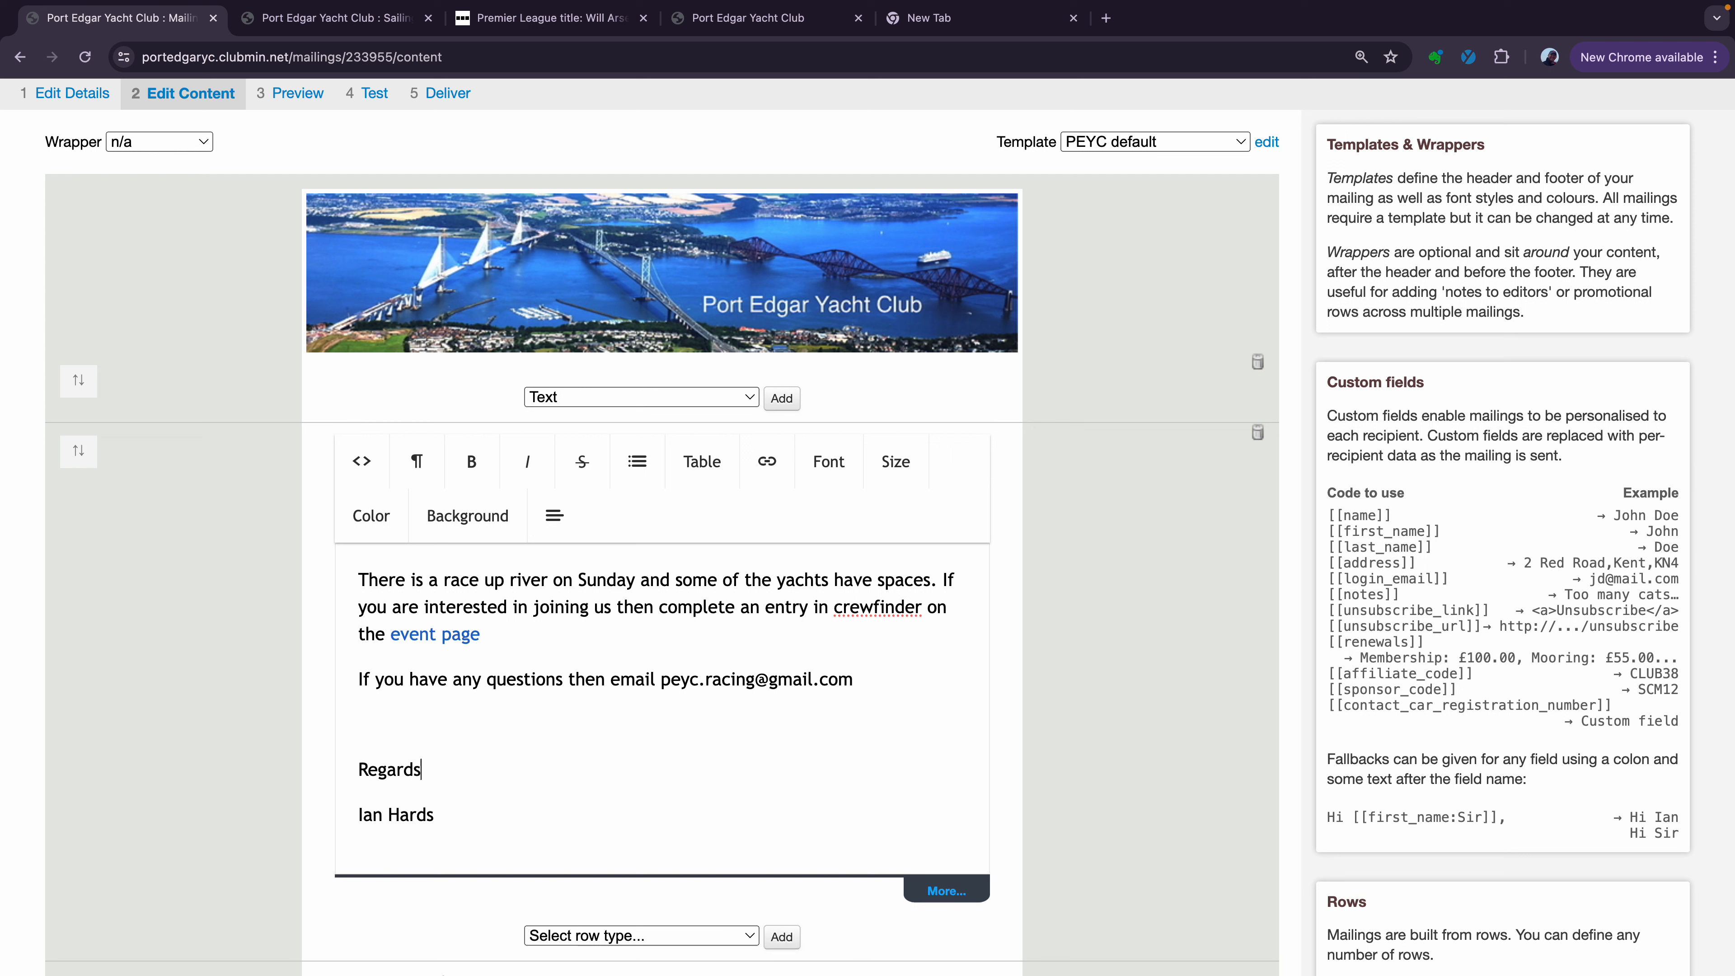
pyautogui.click(578, 722)
pyautogui.press('BackSpace')
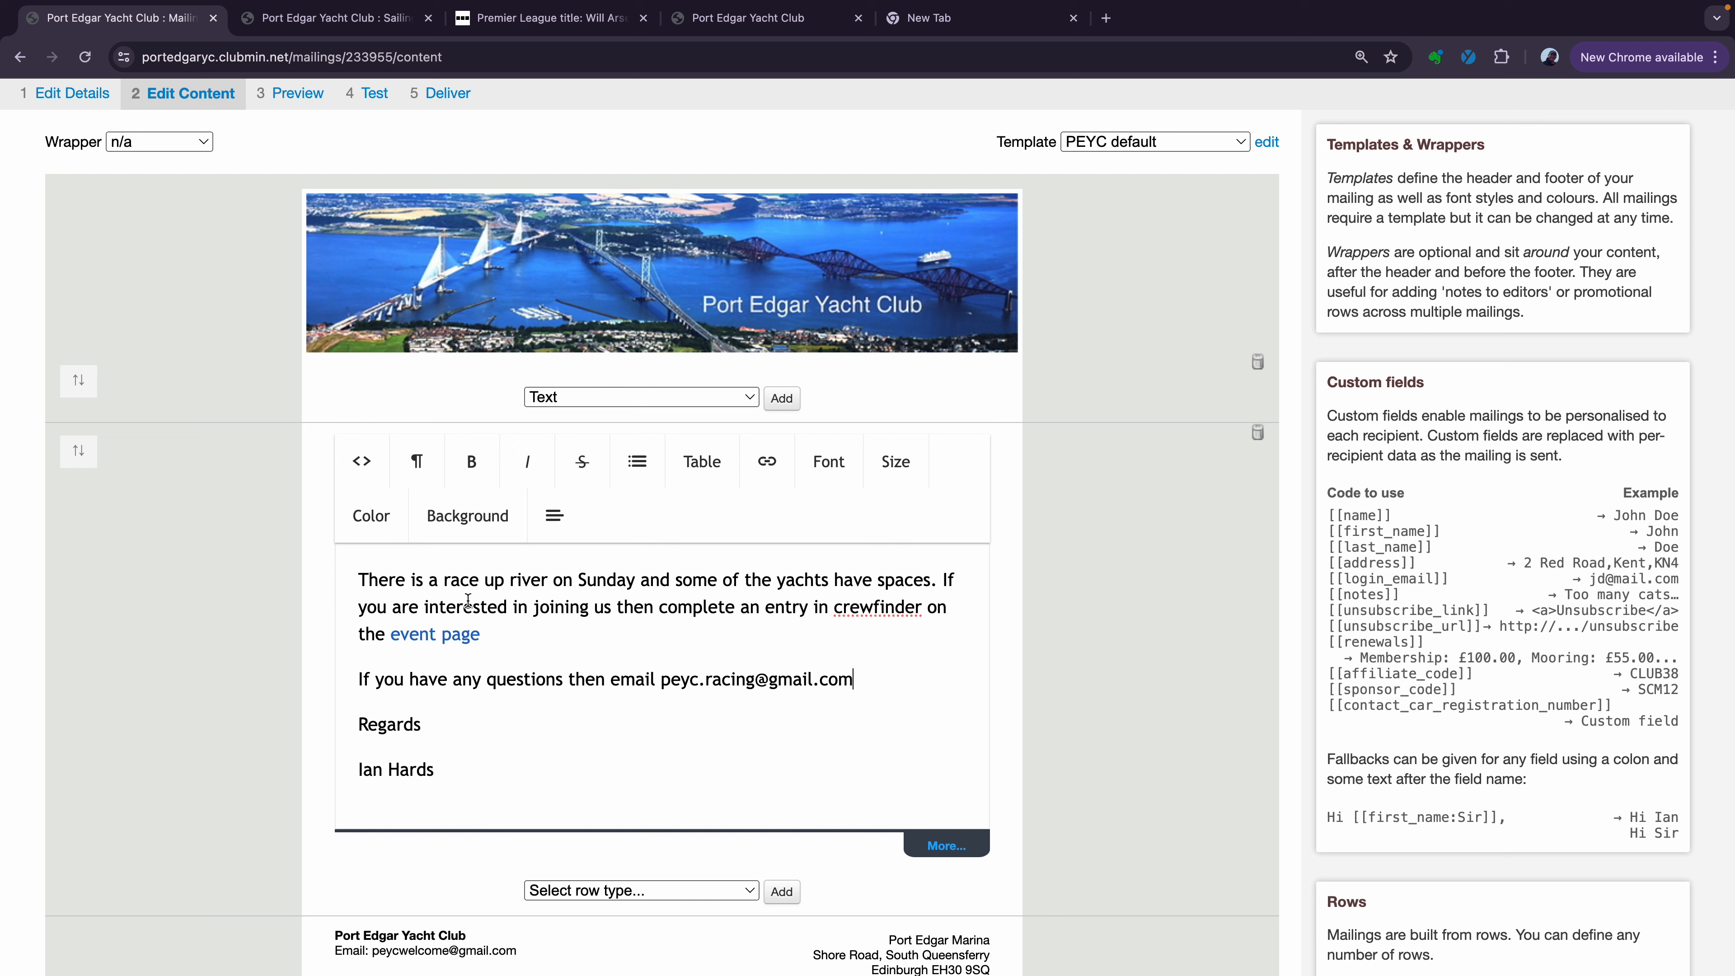
pyautogui.click(360, 579)
# Type the greeting 'Dear [[first_name]],' above the race paragraph, fixing the field name spelling
pyautogui.write('Dear ')
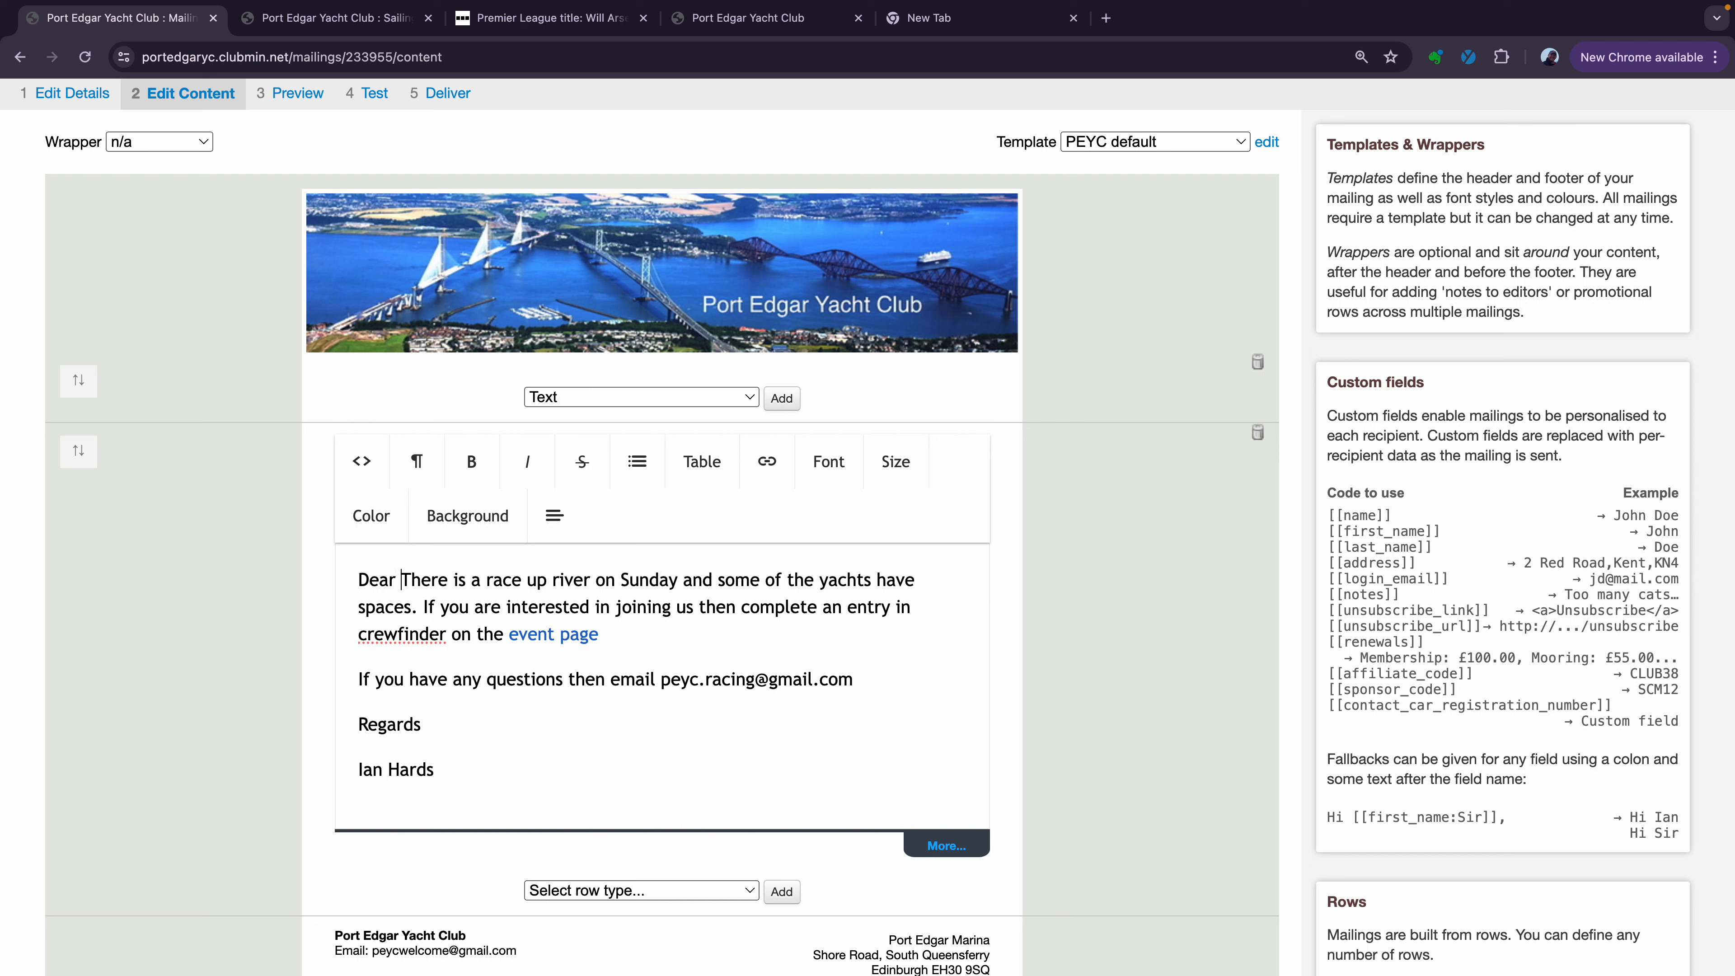
pyautogui.write('[[firt')
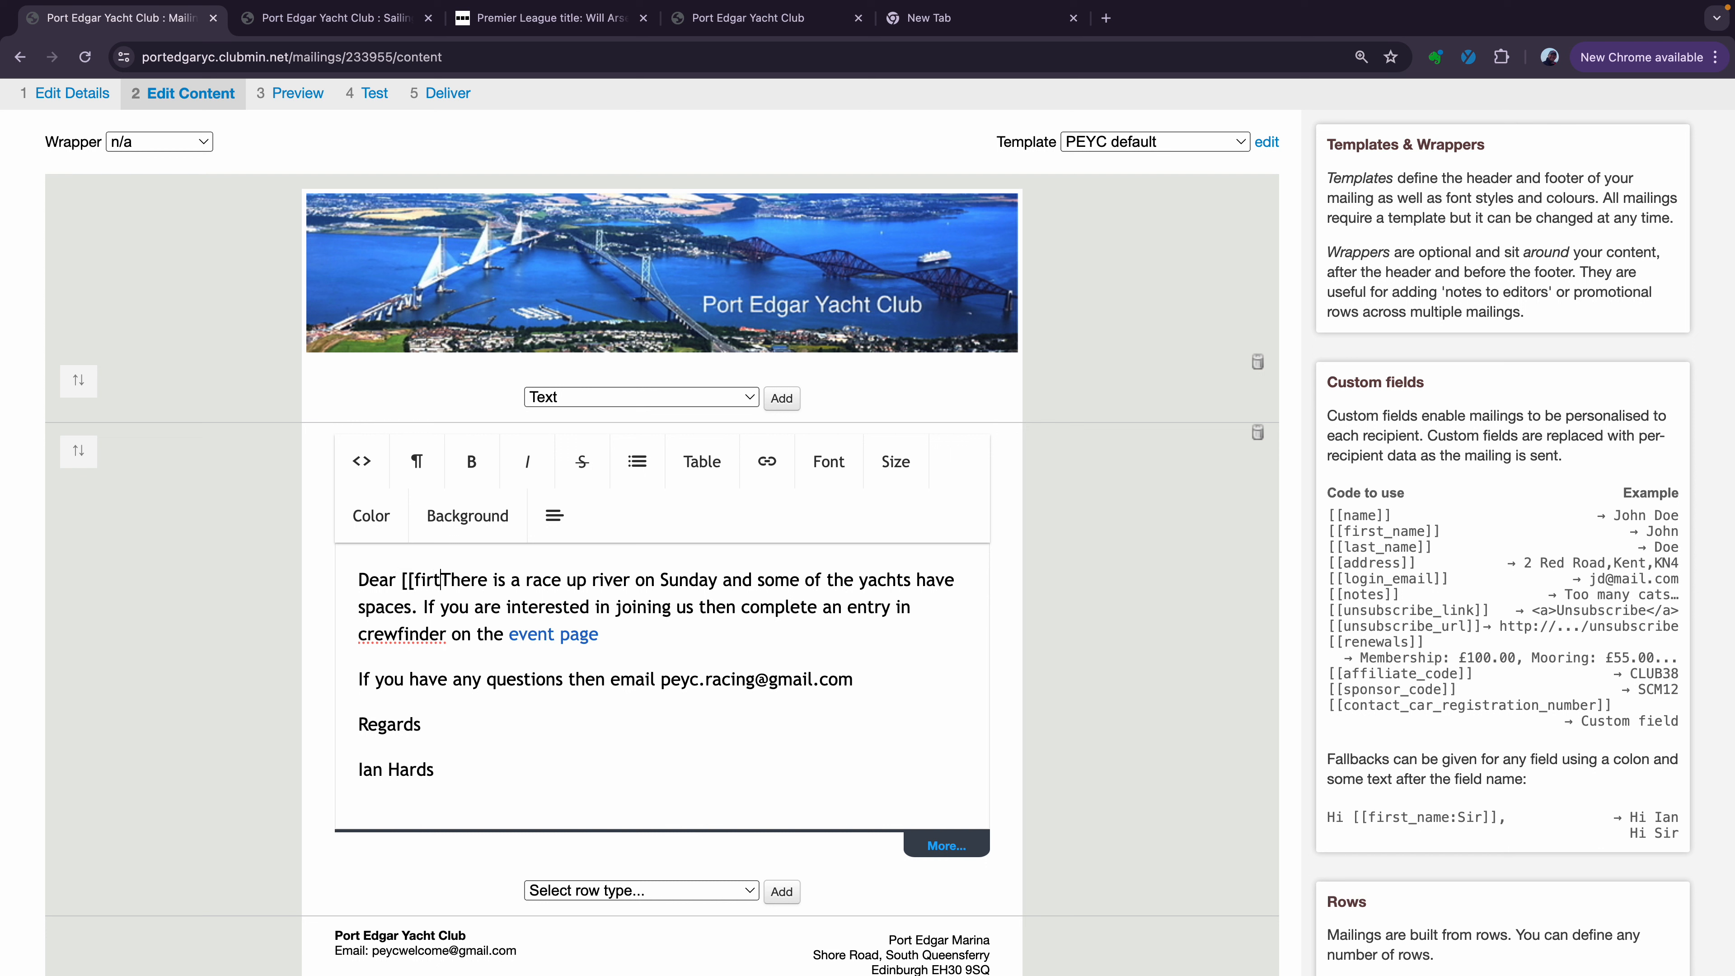
pyautogui.write('_name')
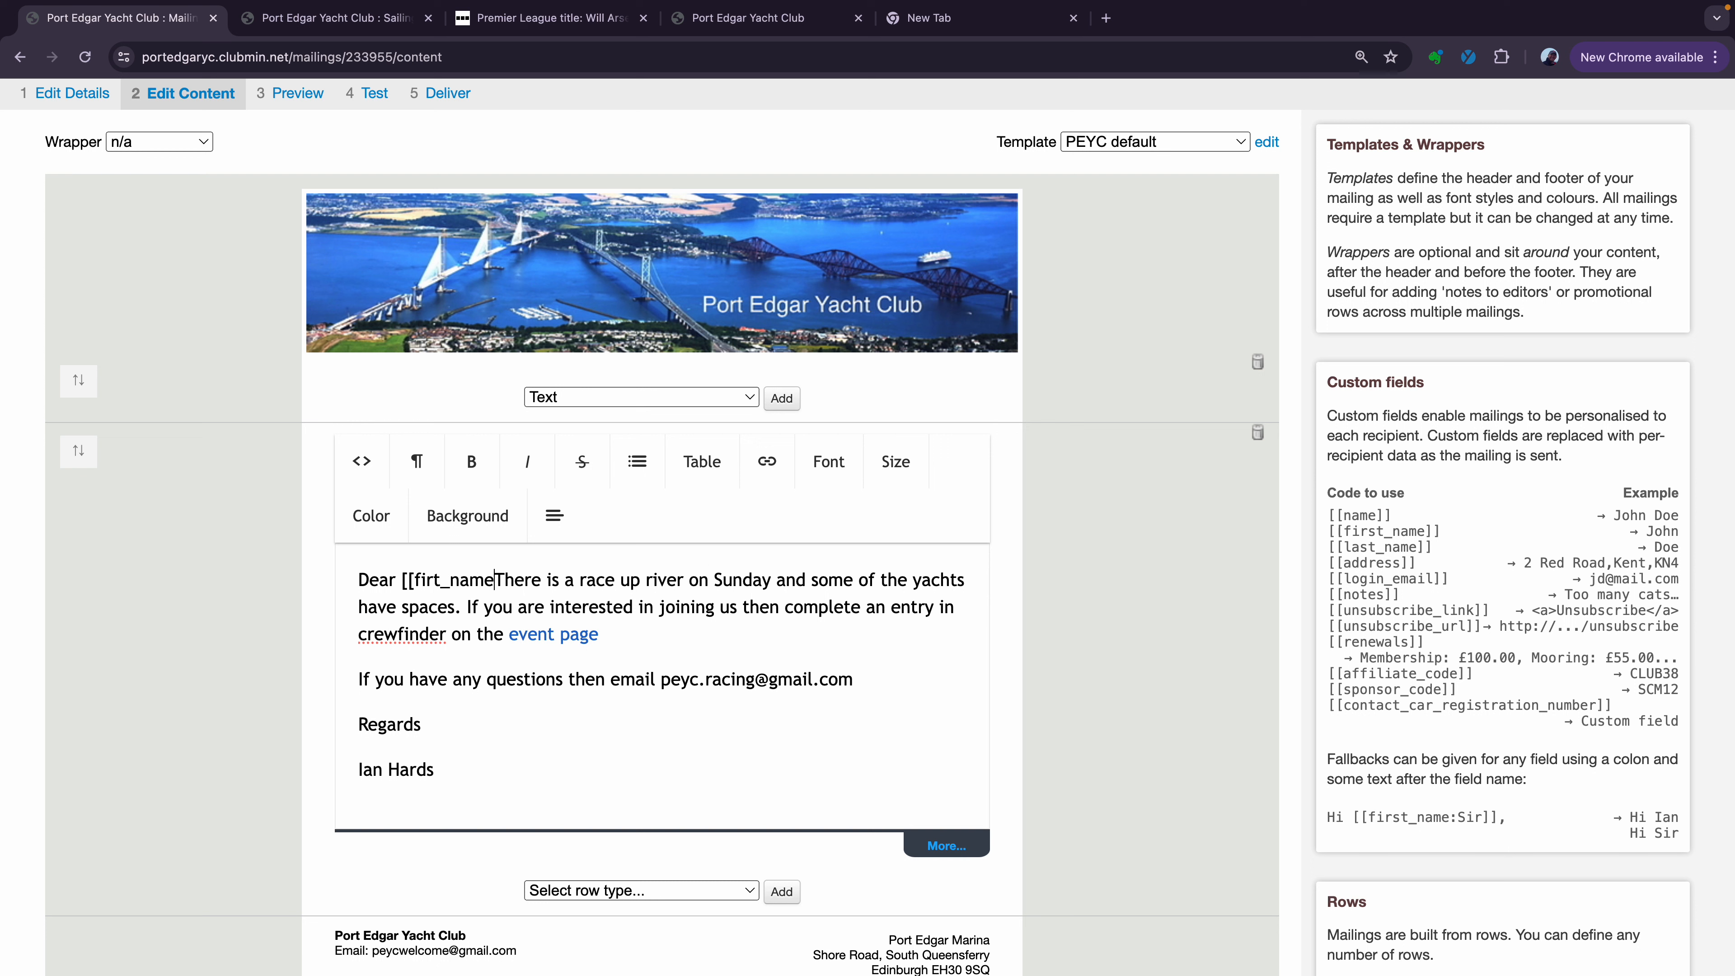
pyautogui.write(']]')
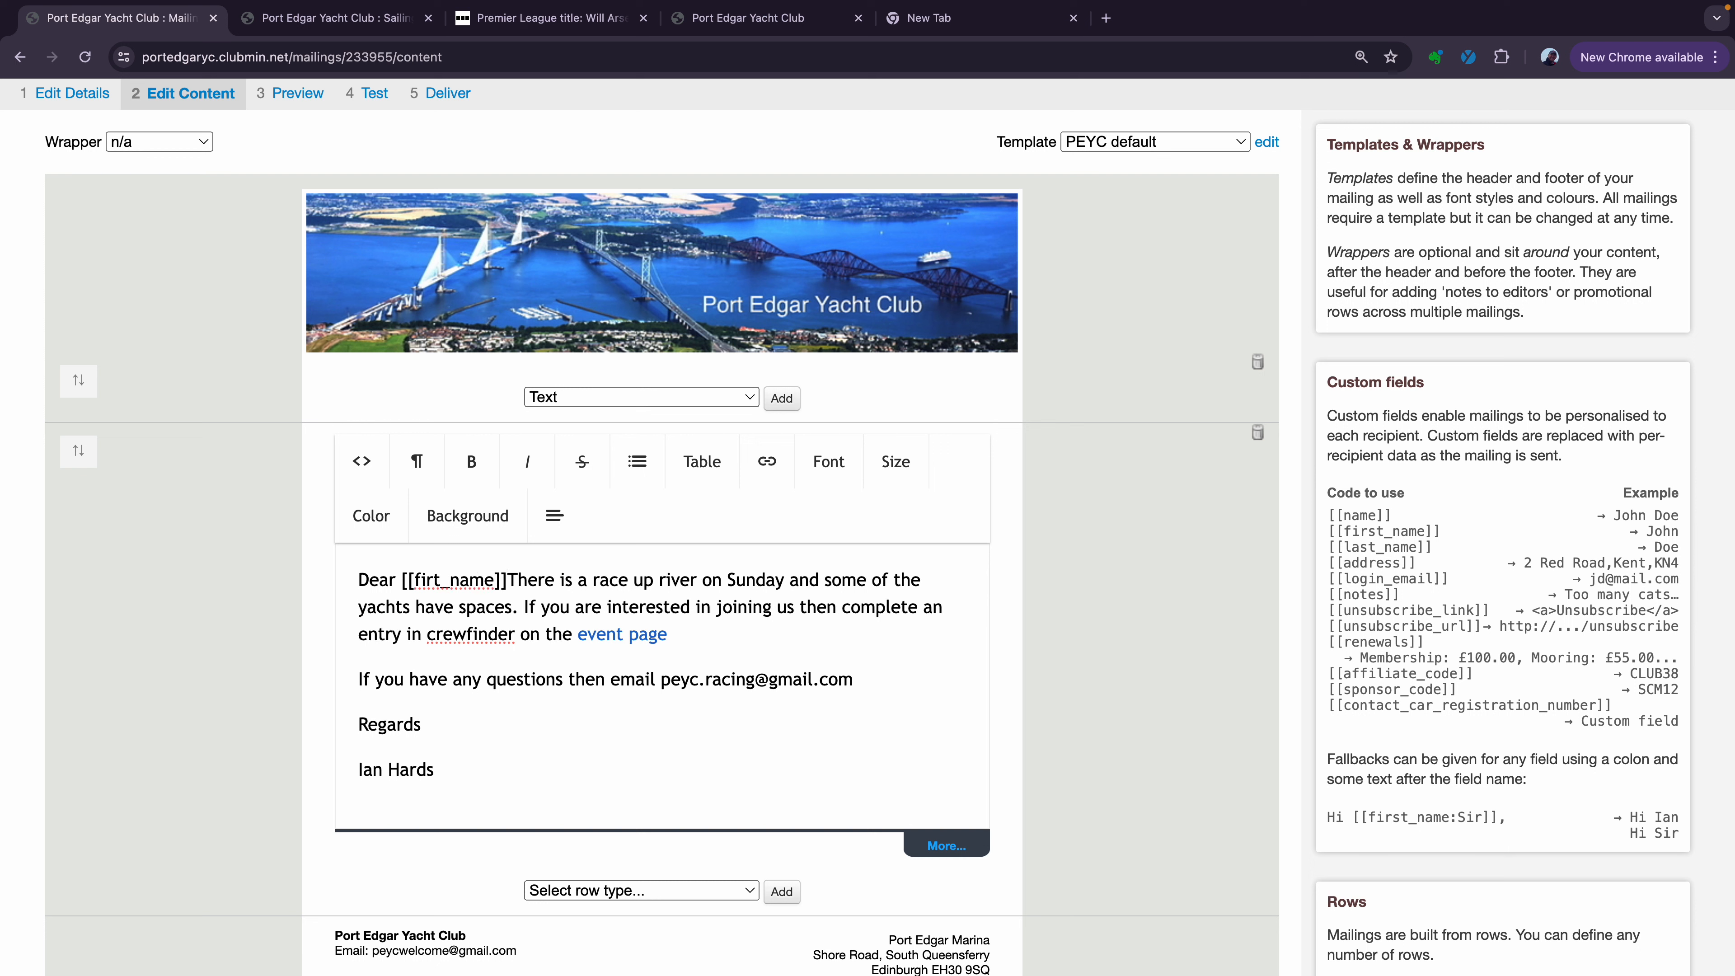
pyautogui.write(',')
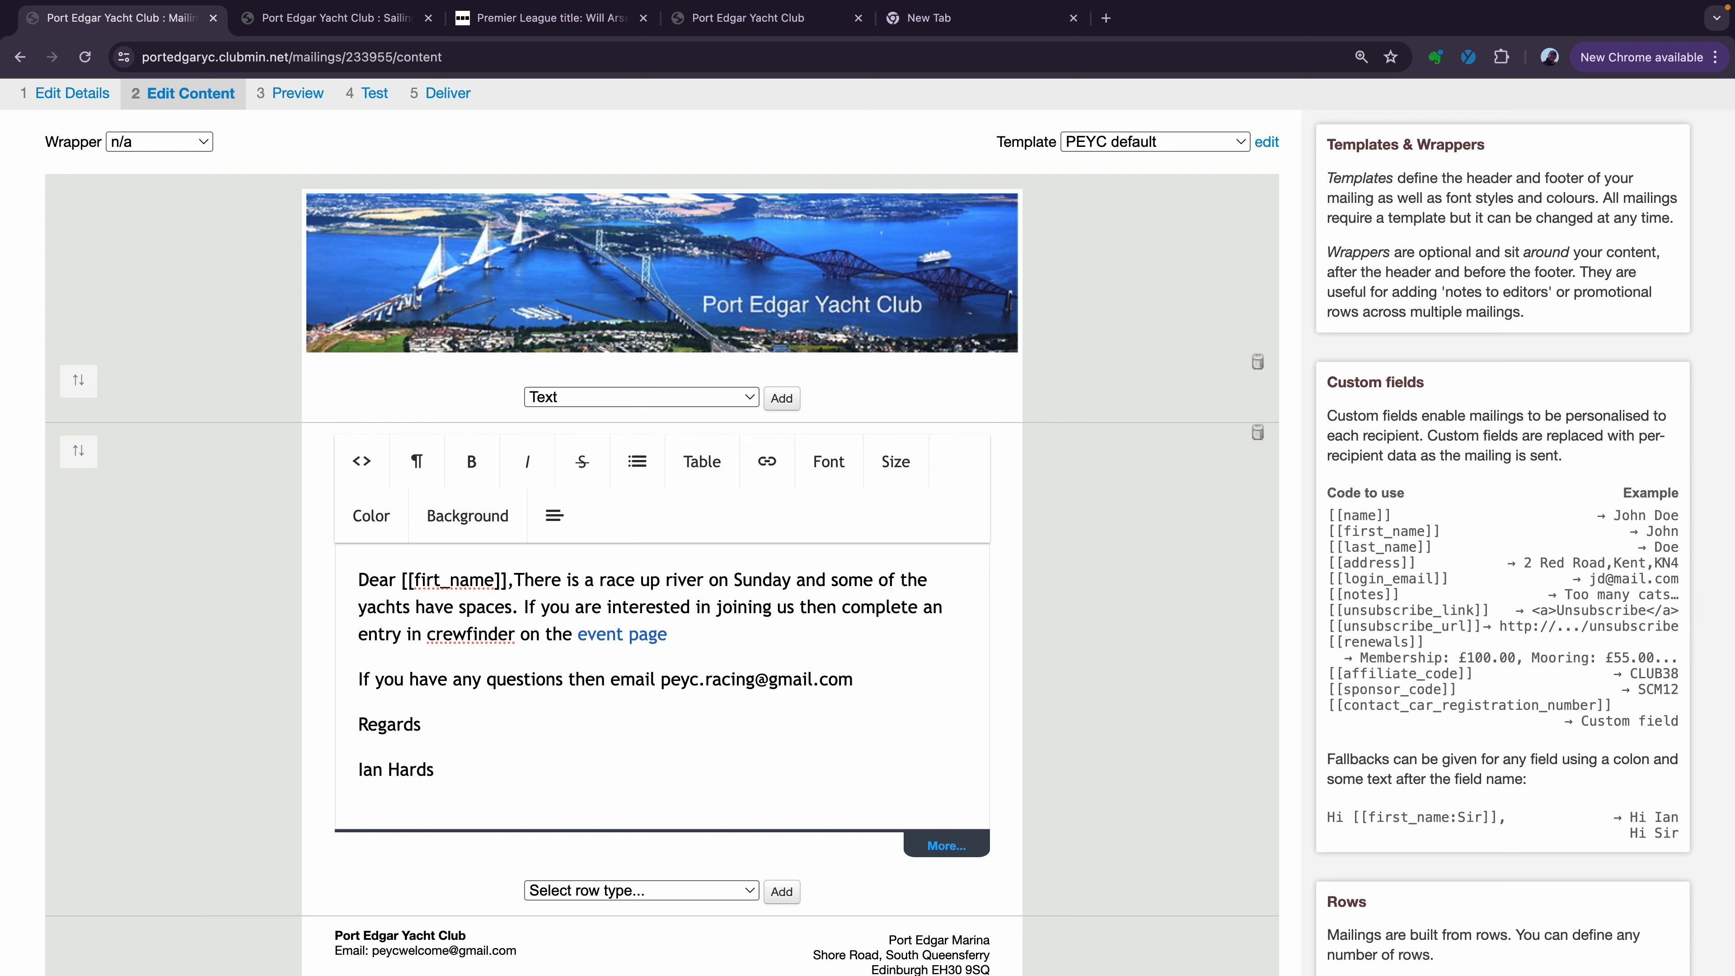
pyautogui.press('Return')
pyautogui.press('Return')
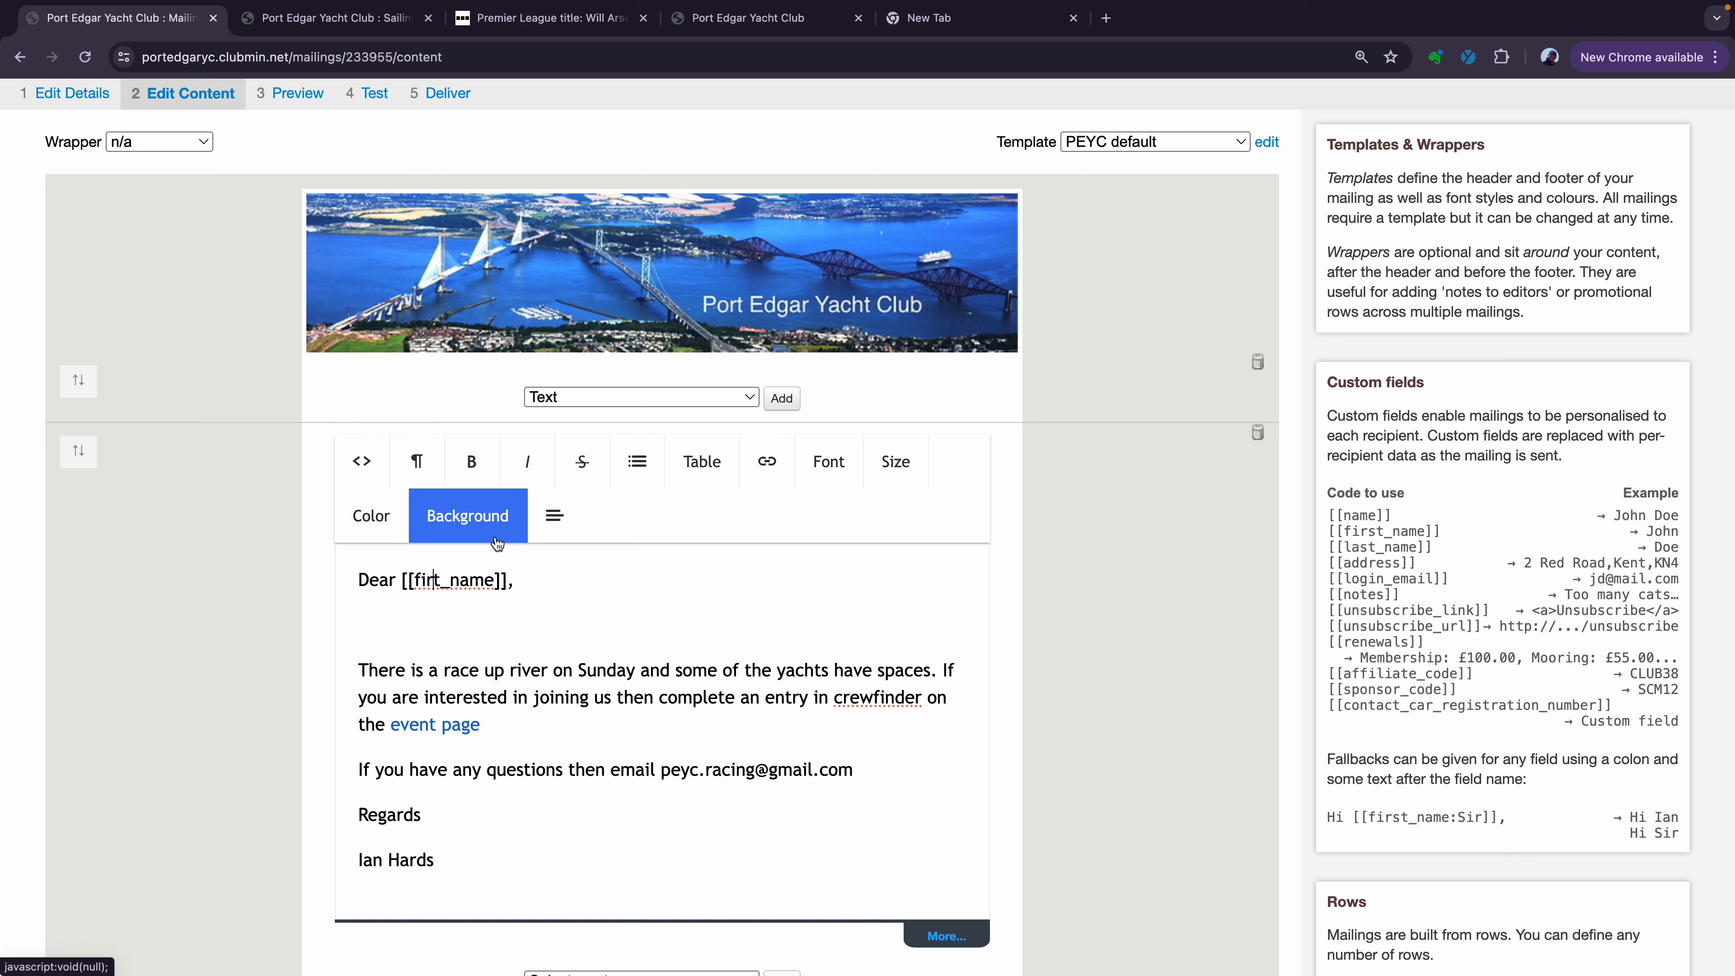
pyautogui.write('s')
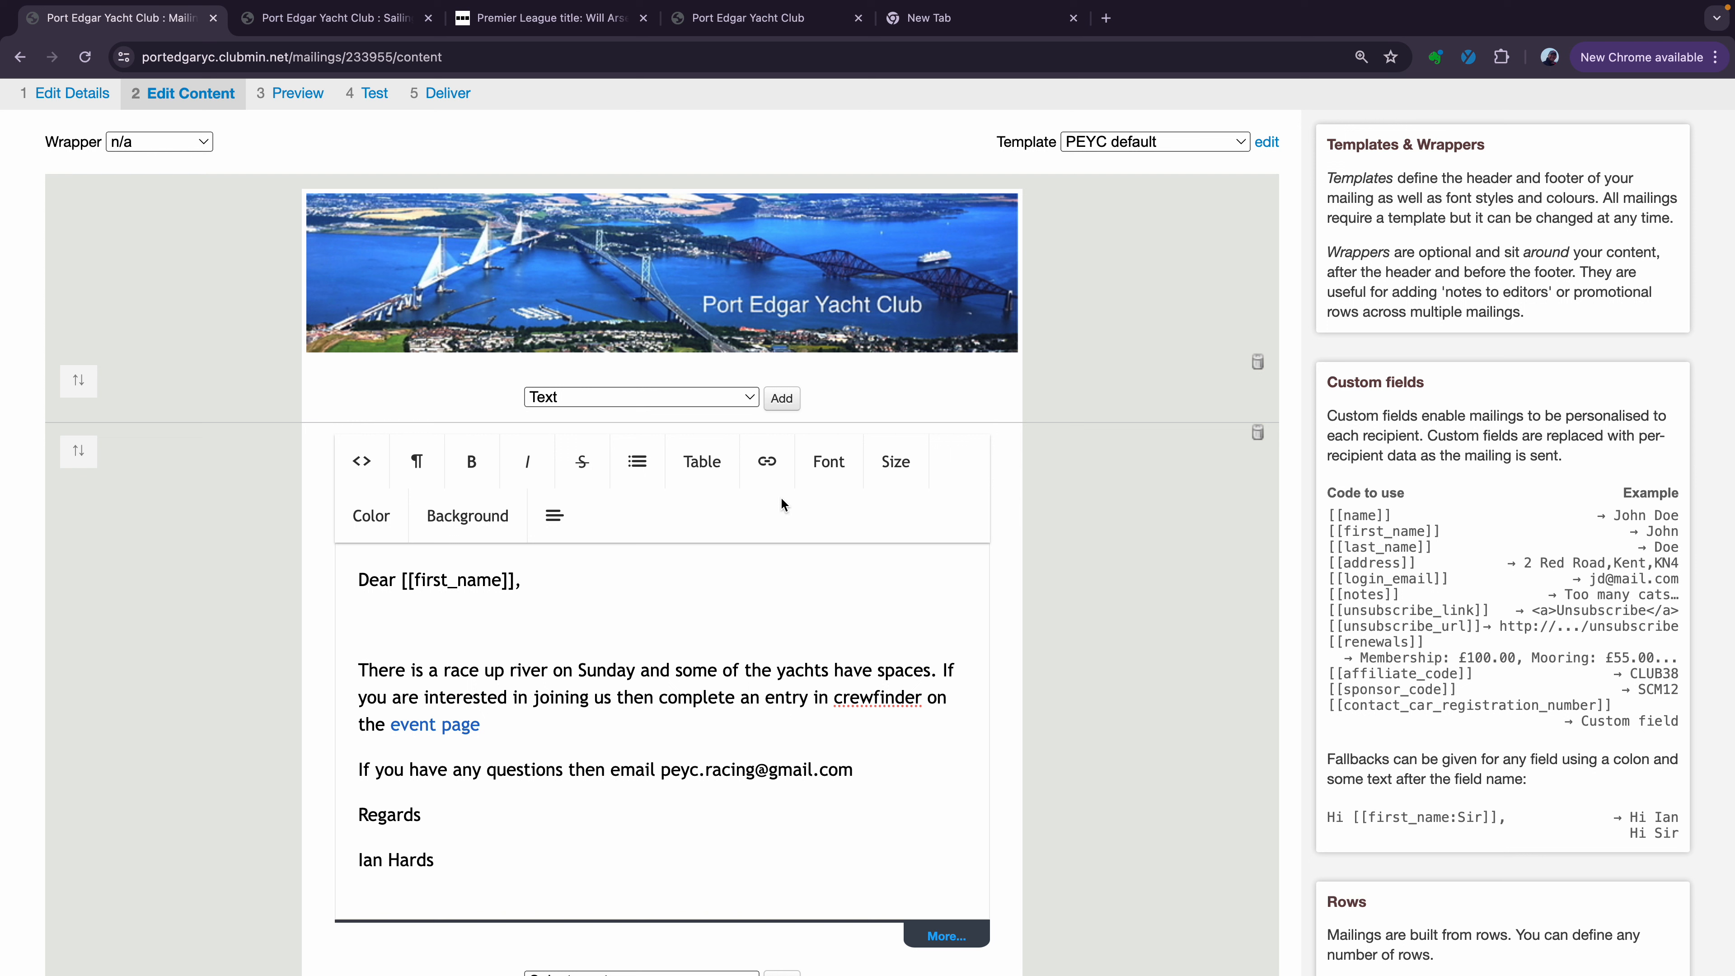
pyautogui.press('BackSpace')
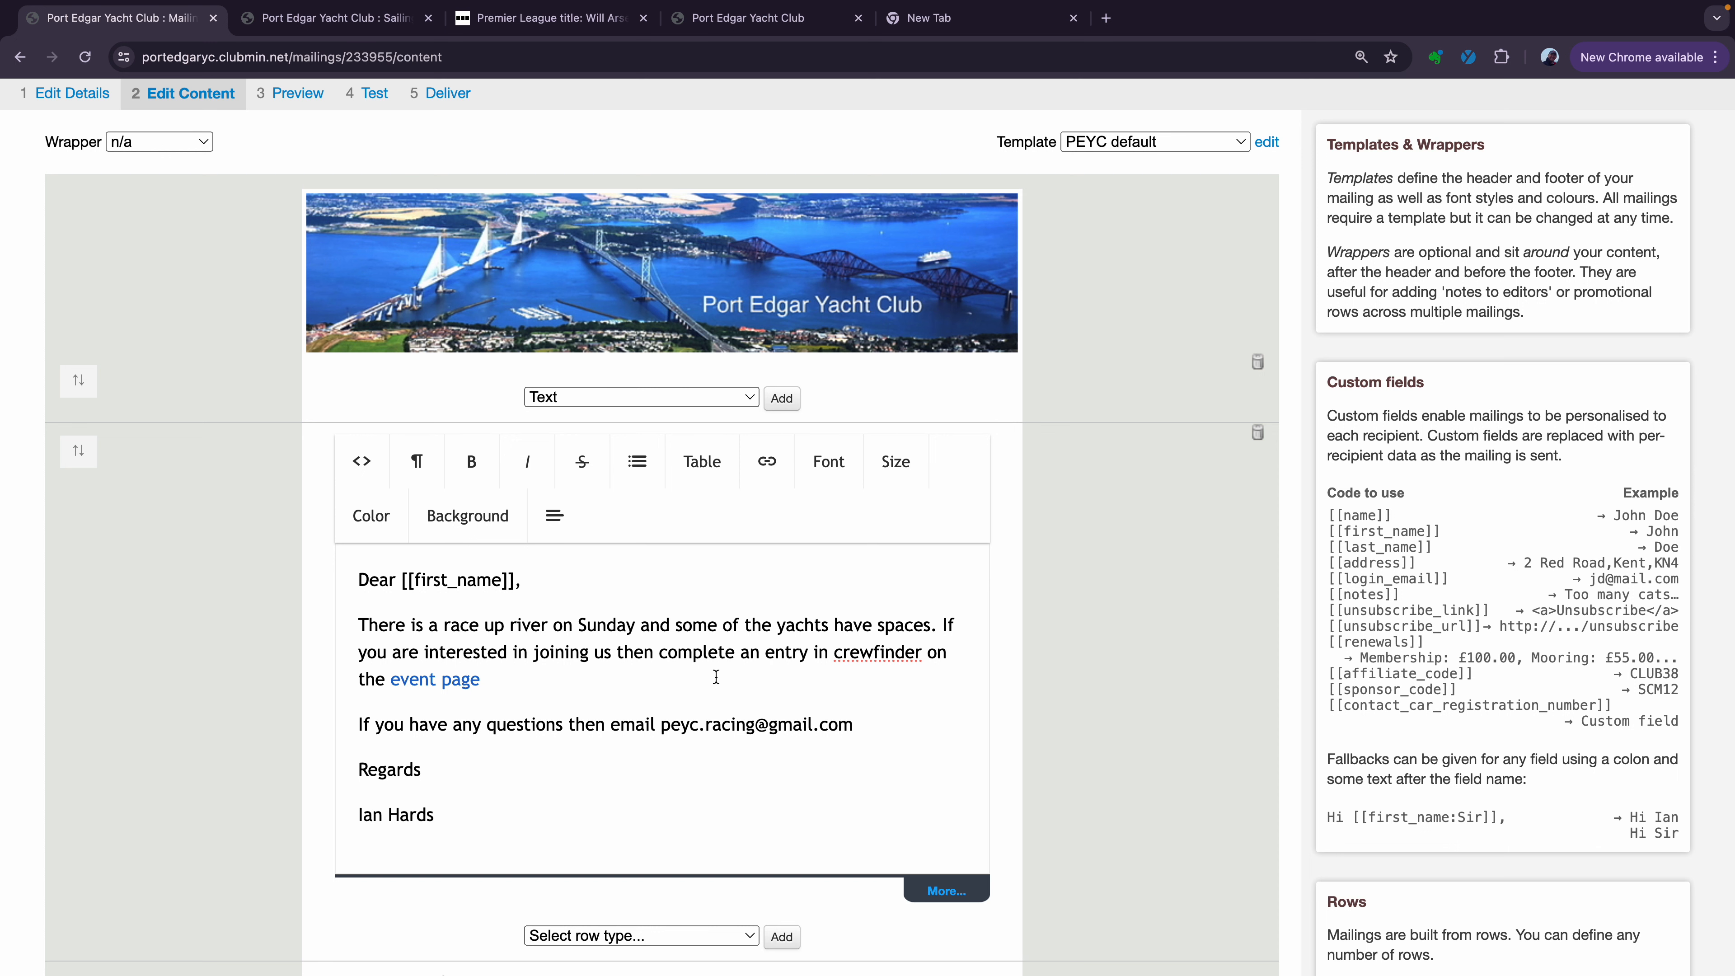
# Open the Preview of the Kelpie Cup mailing and scroll through the rendered email
pyautogui.scroll(-3, 716, 676)
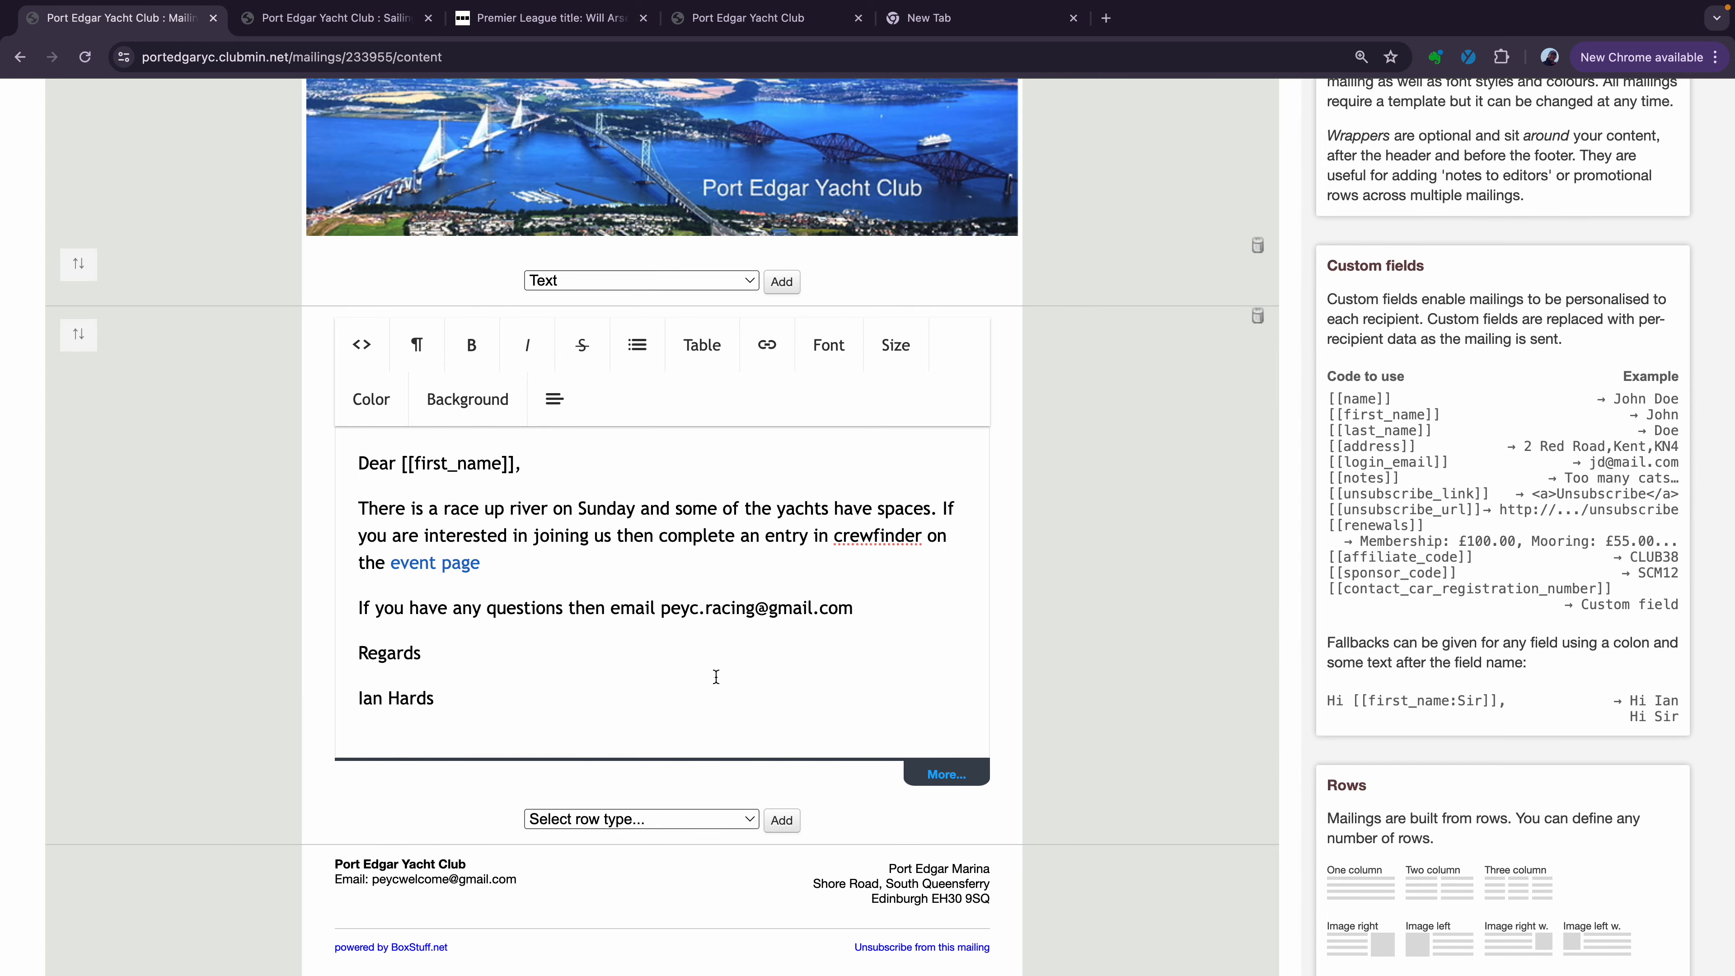
pyautogui.scroll(-4, 715, 677)
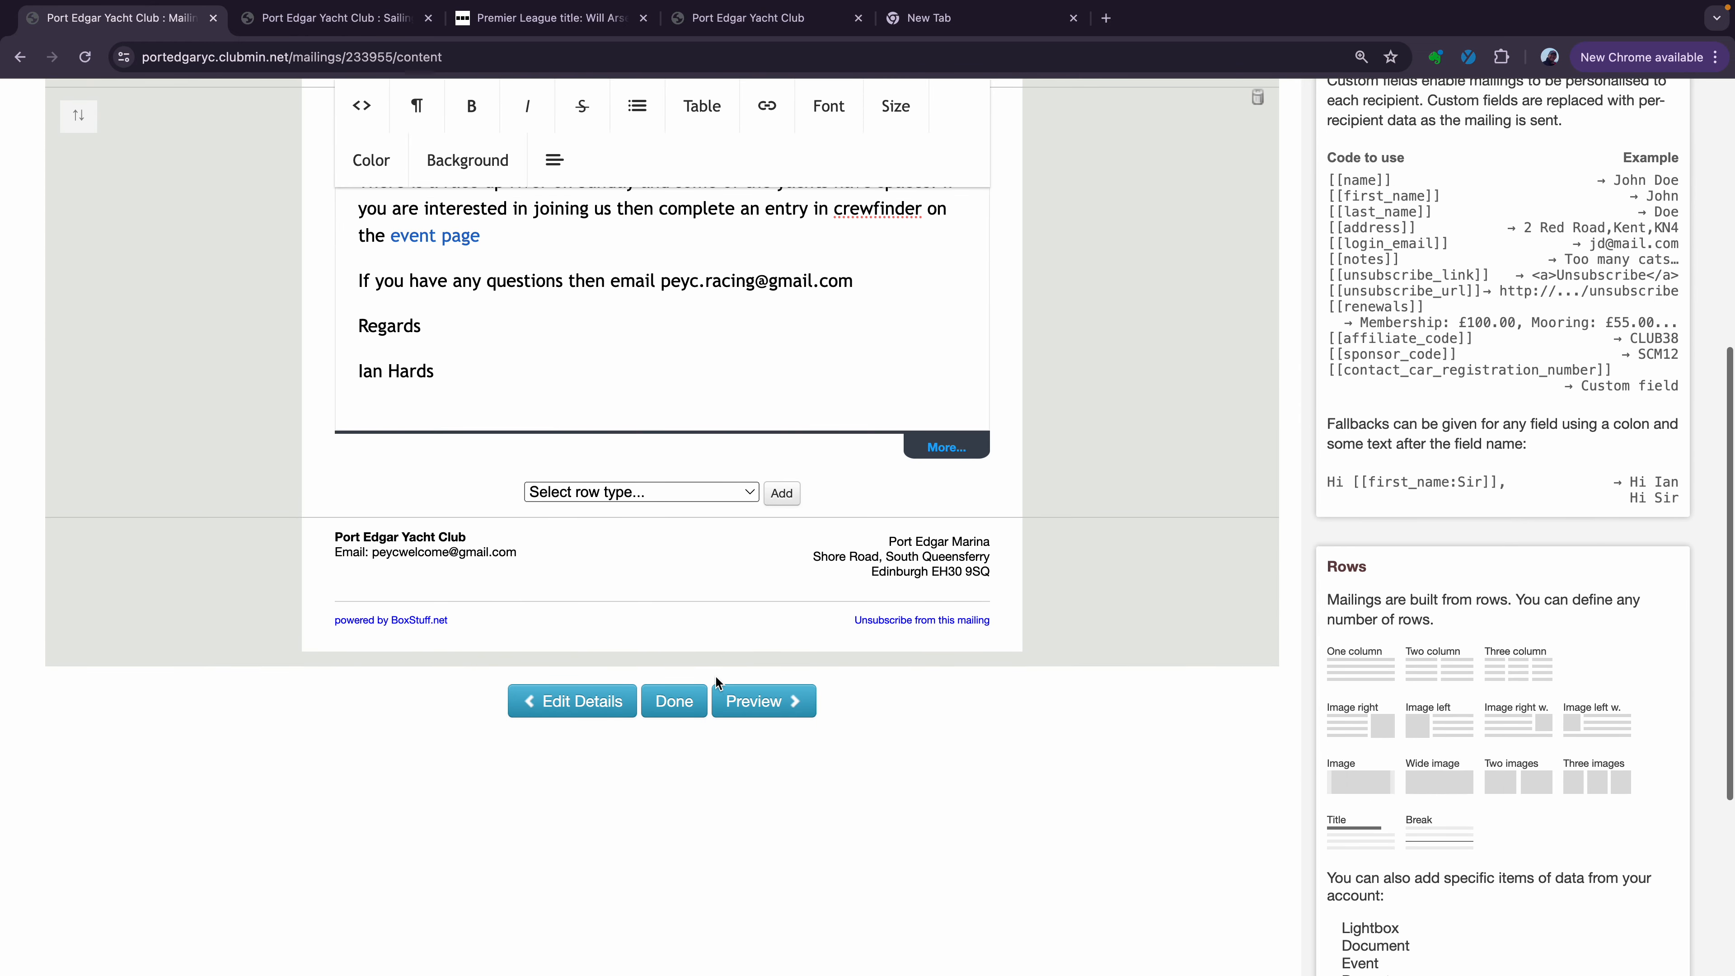
pyautogui.click(759, 712)
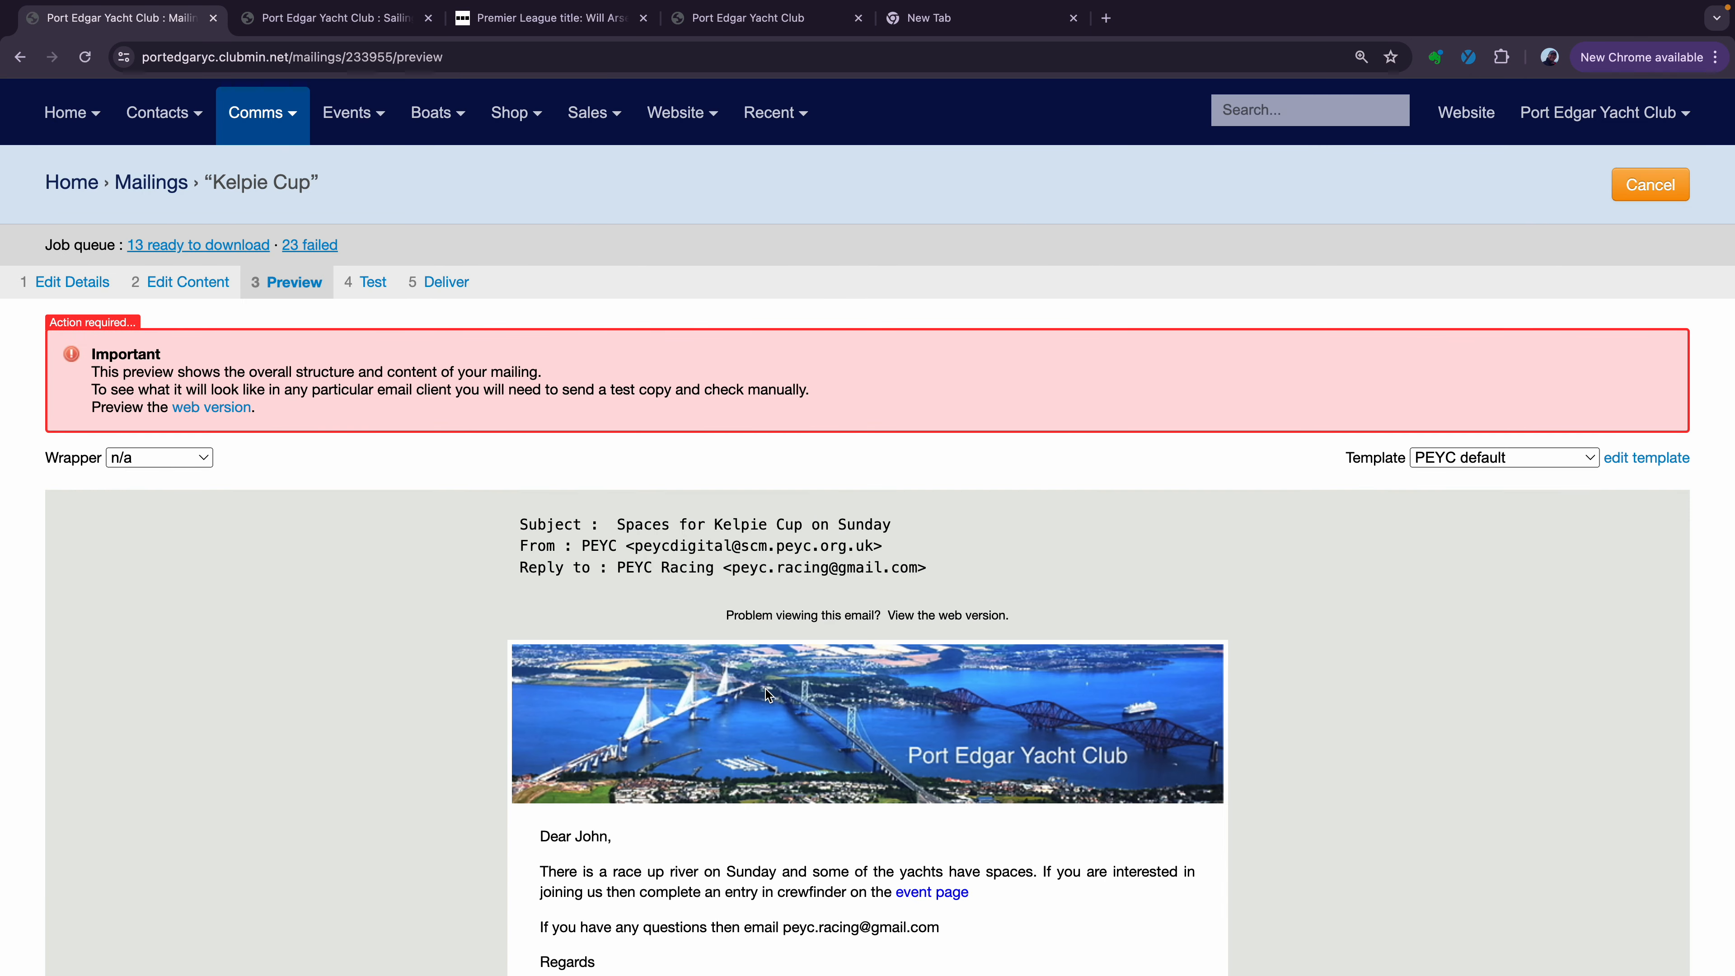
pyautogui.scroll(-5, 785, 656)
pyautogui.scroll(-1, 786, 637)
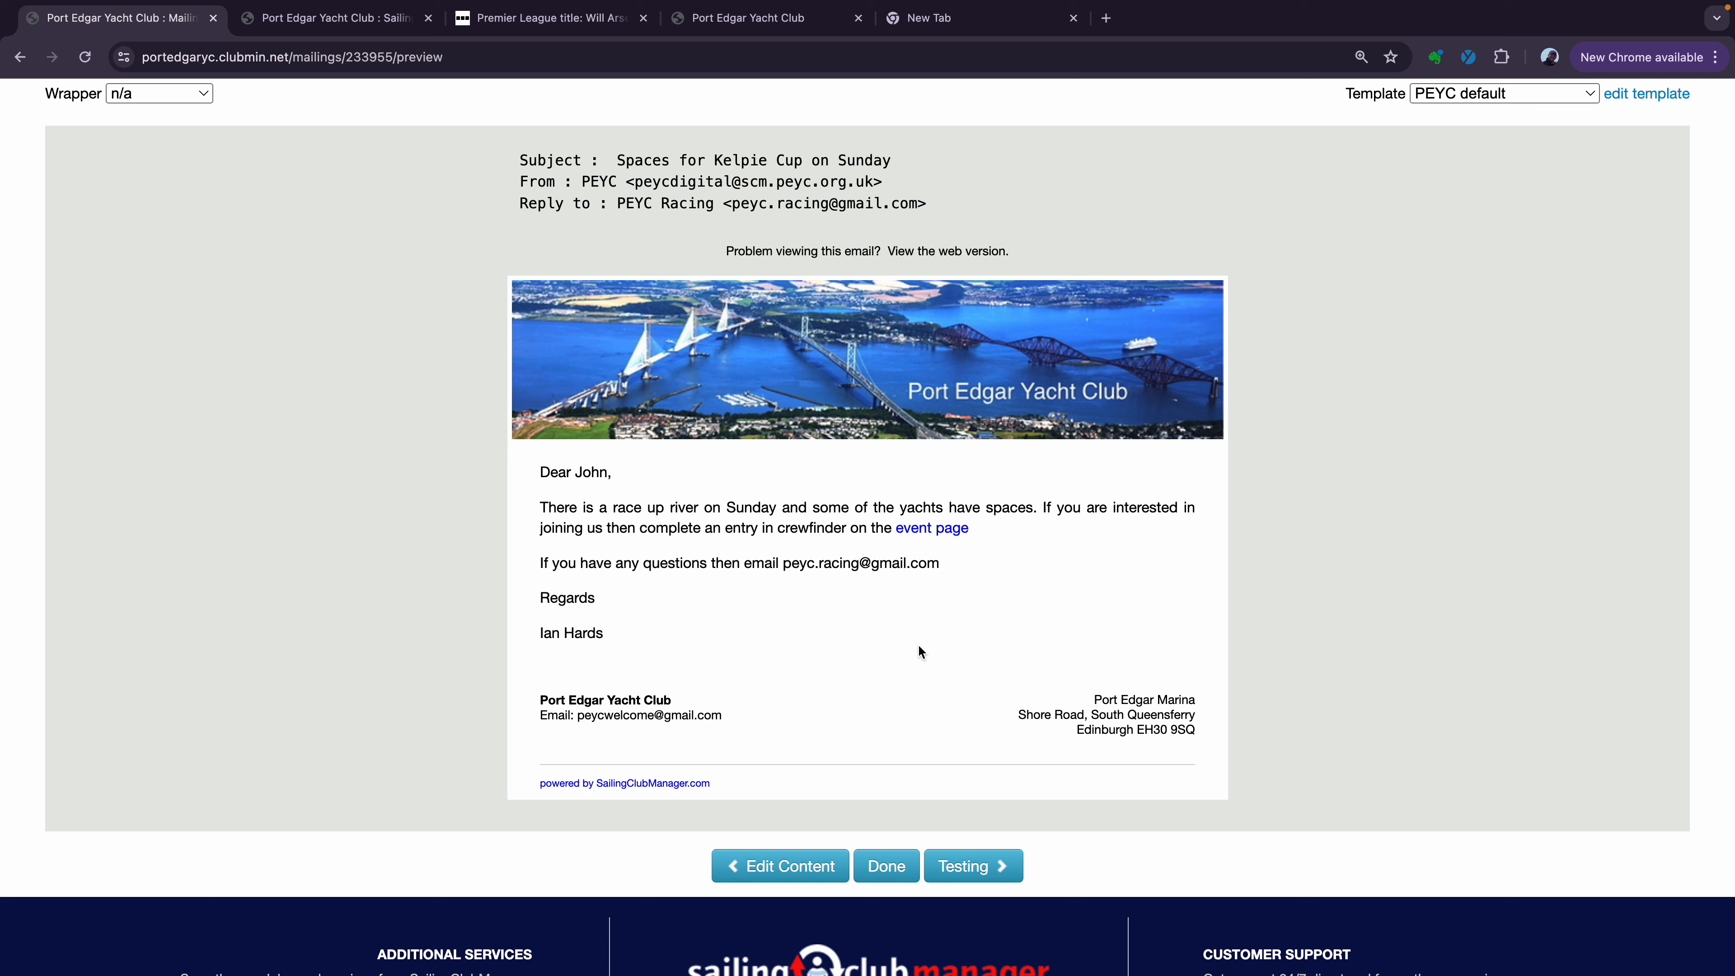
# Add a paragraph after the event page line: race starts 1245 from Limekilns, be at Port Edgar for 1045
pyautogui.click(790, 868)
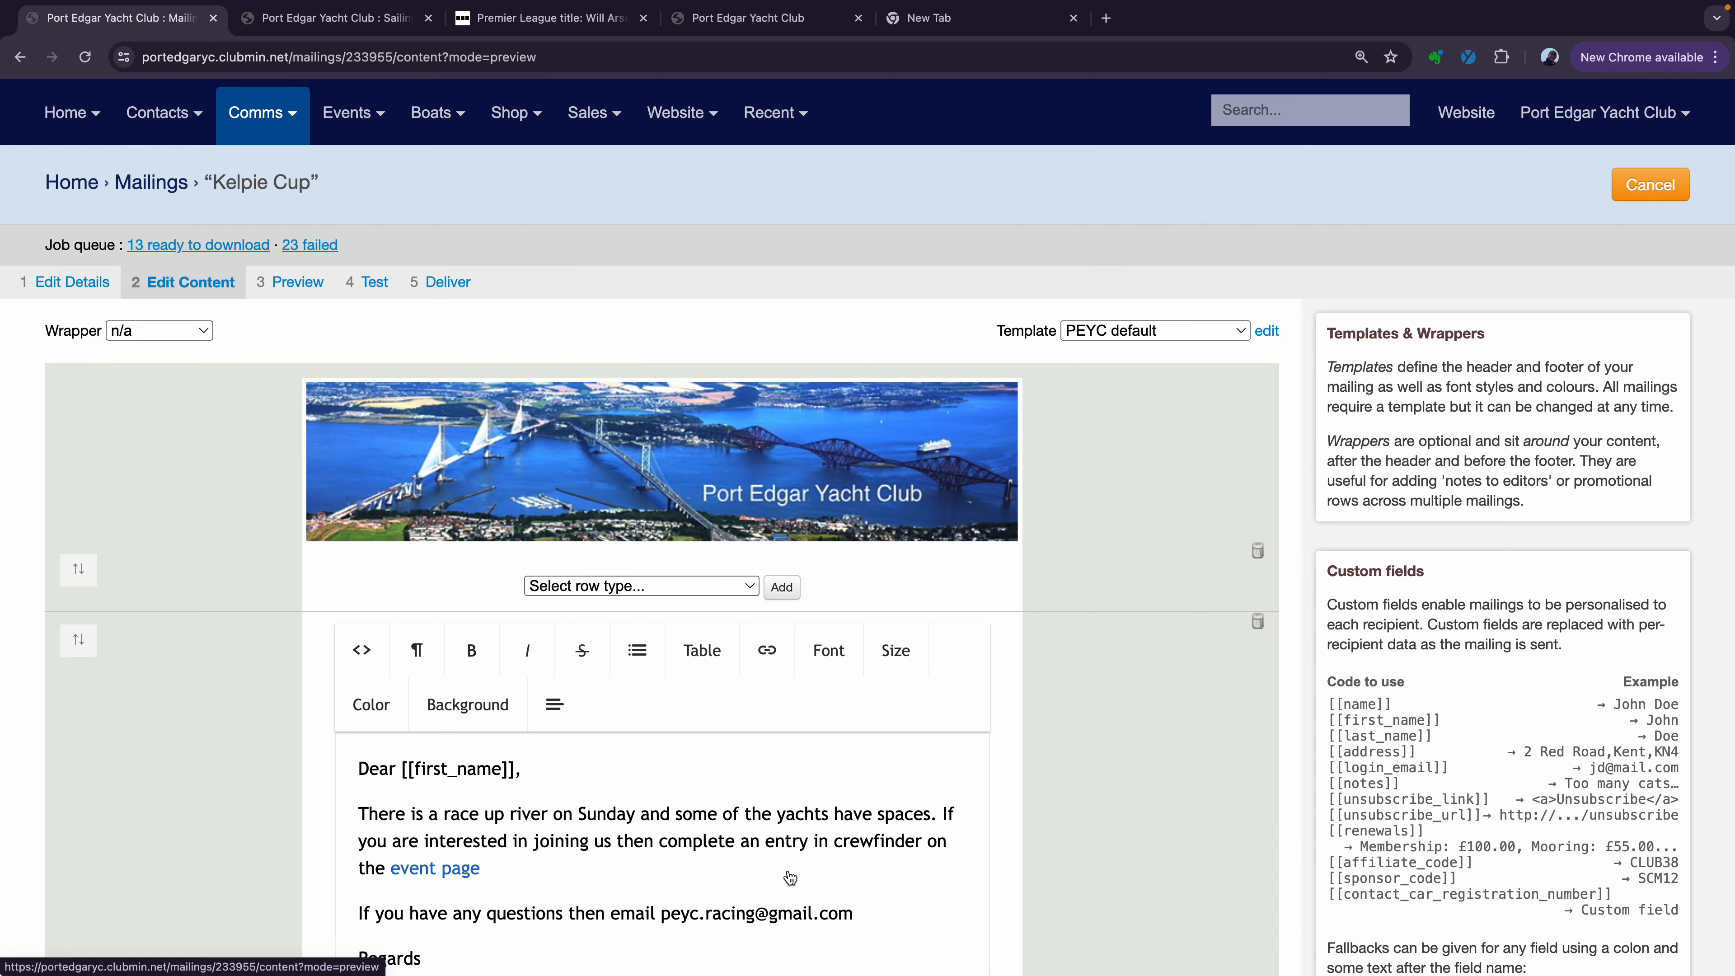
pyautogui.scroll(-2, 790, 725)
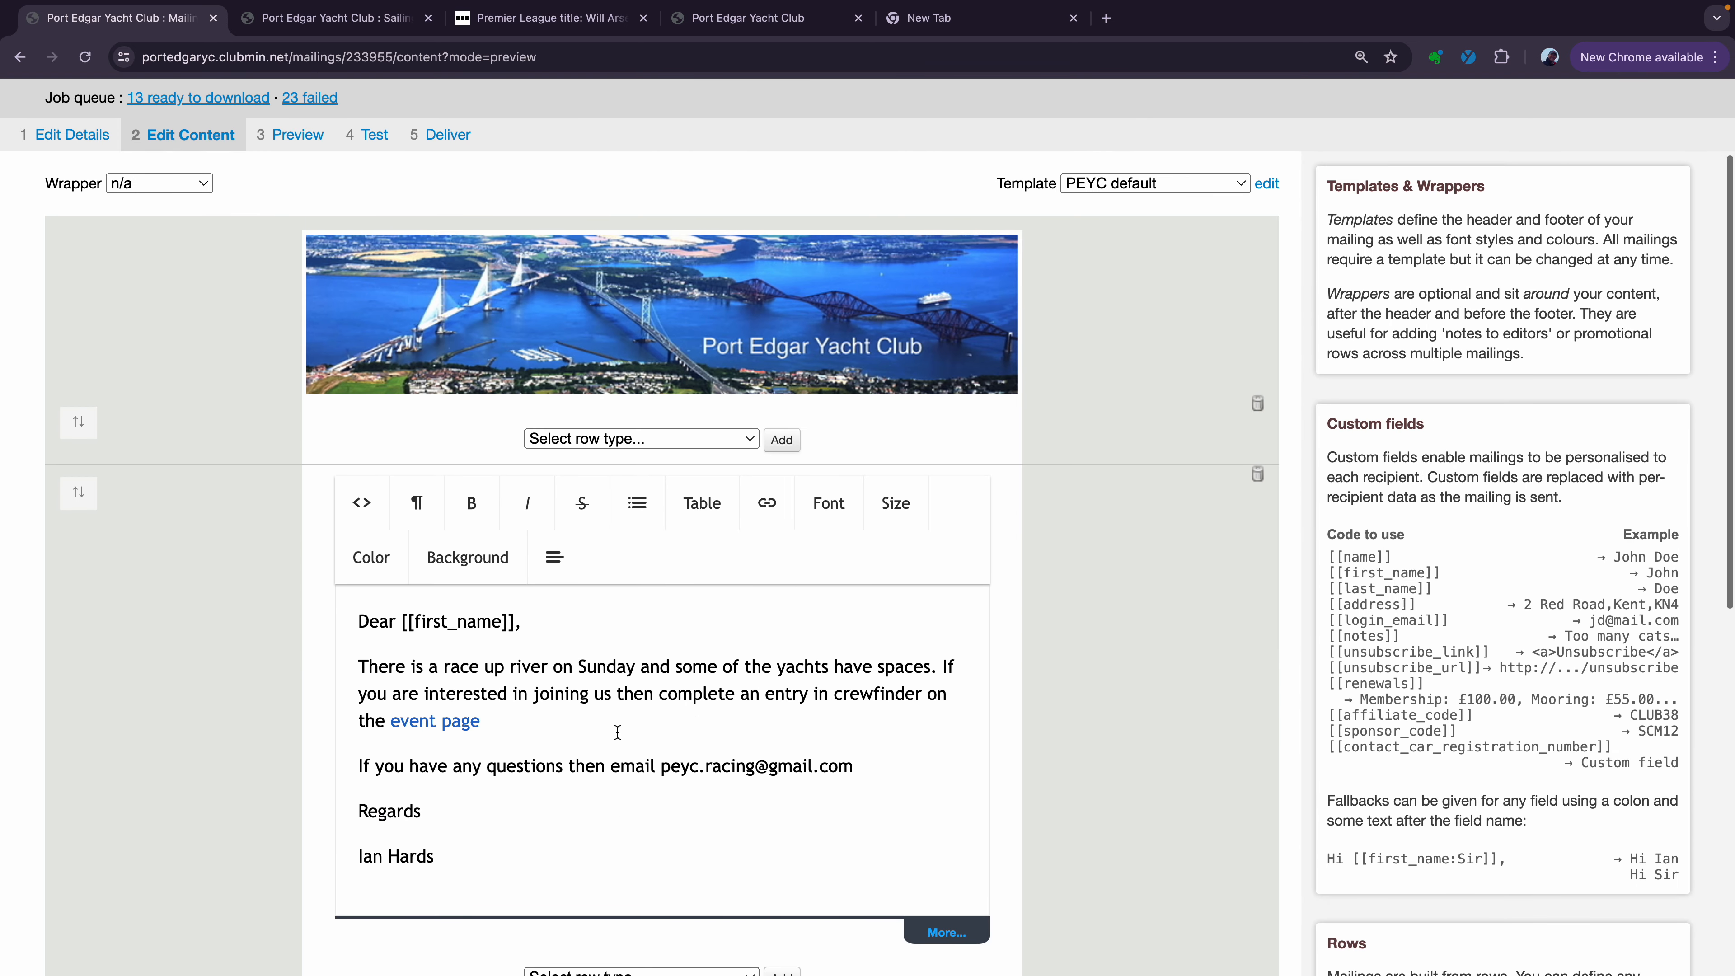
pyautogui.click(740, 707)
pyautogui.press('Return')
pyautogui.press('Return')
pyautogui.write('T')
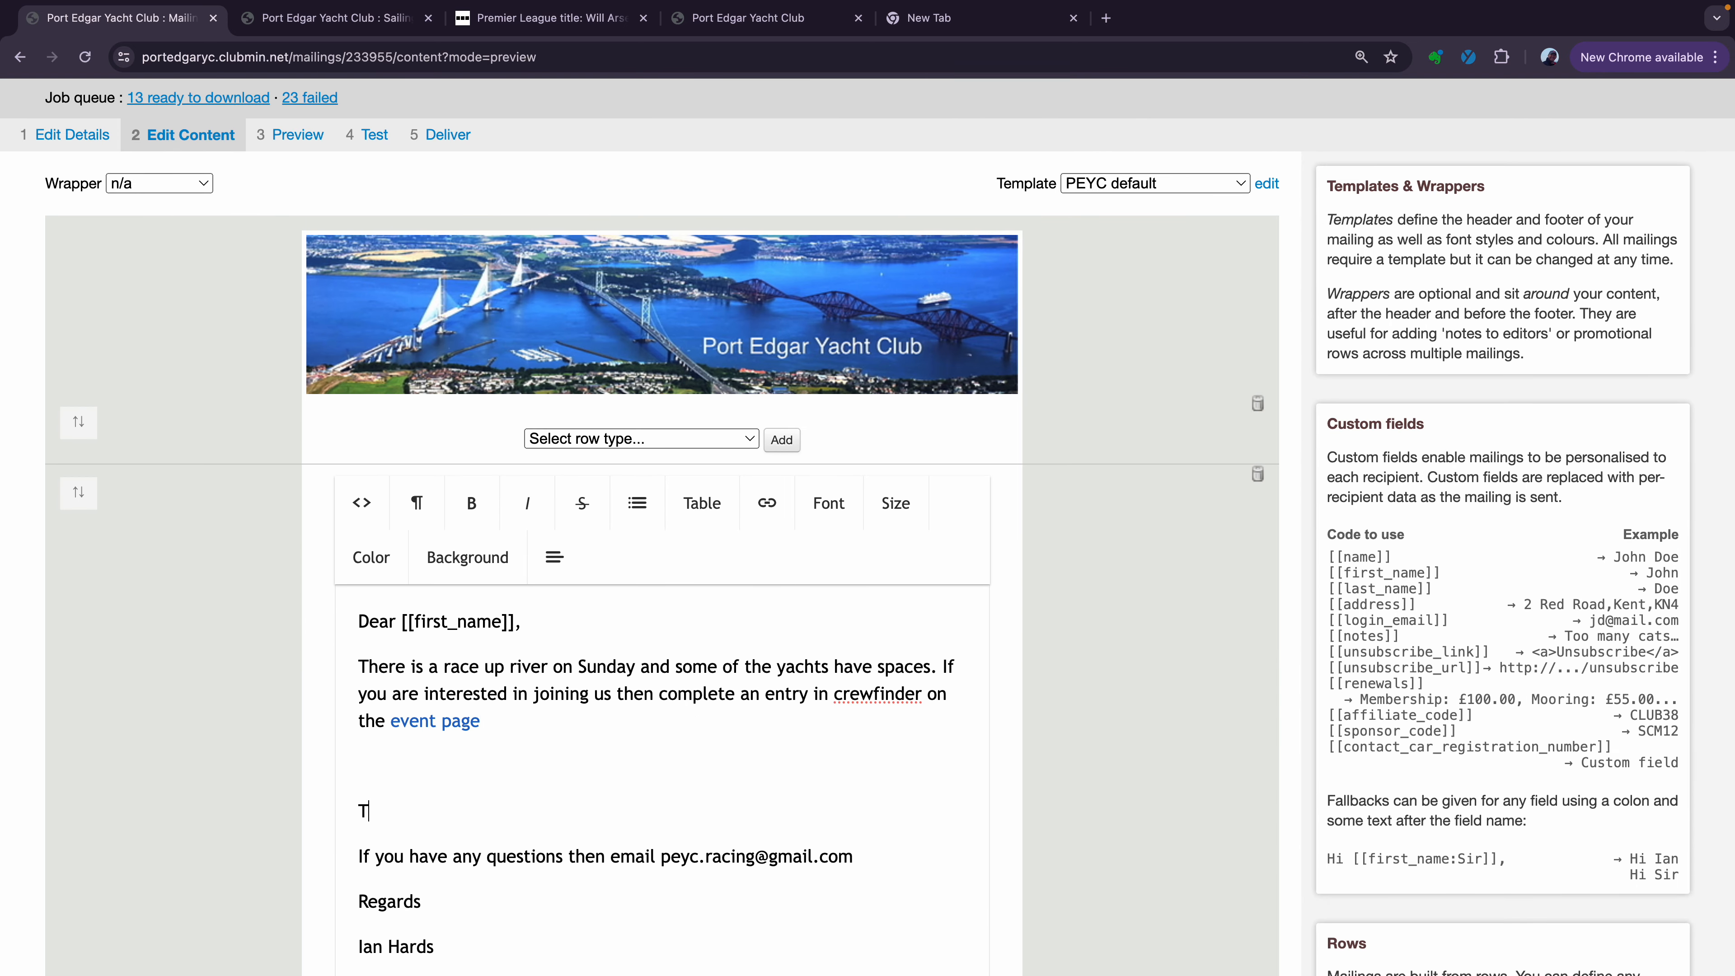
pyautogui.write('he race starts at 12')
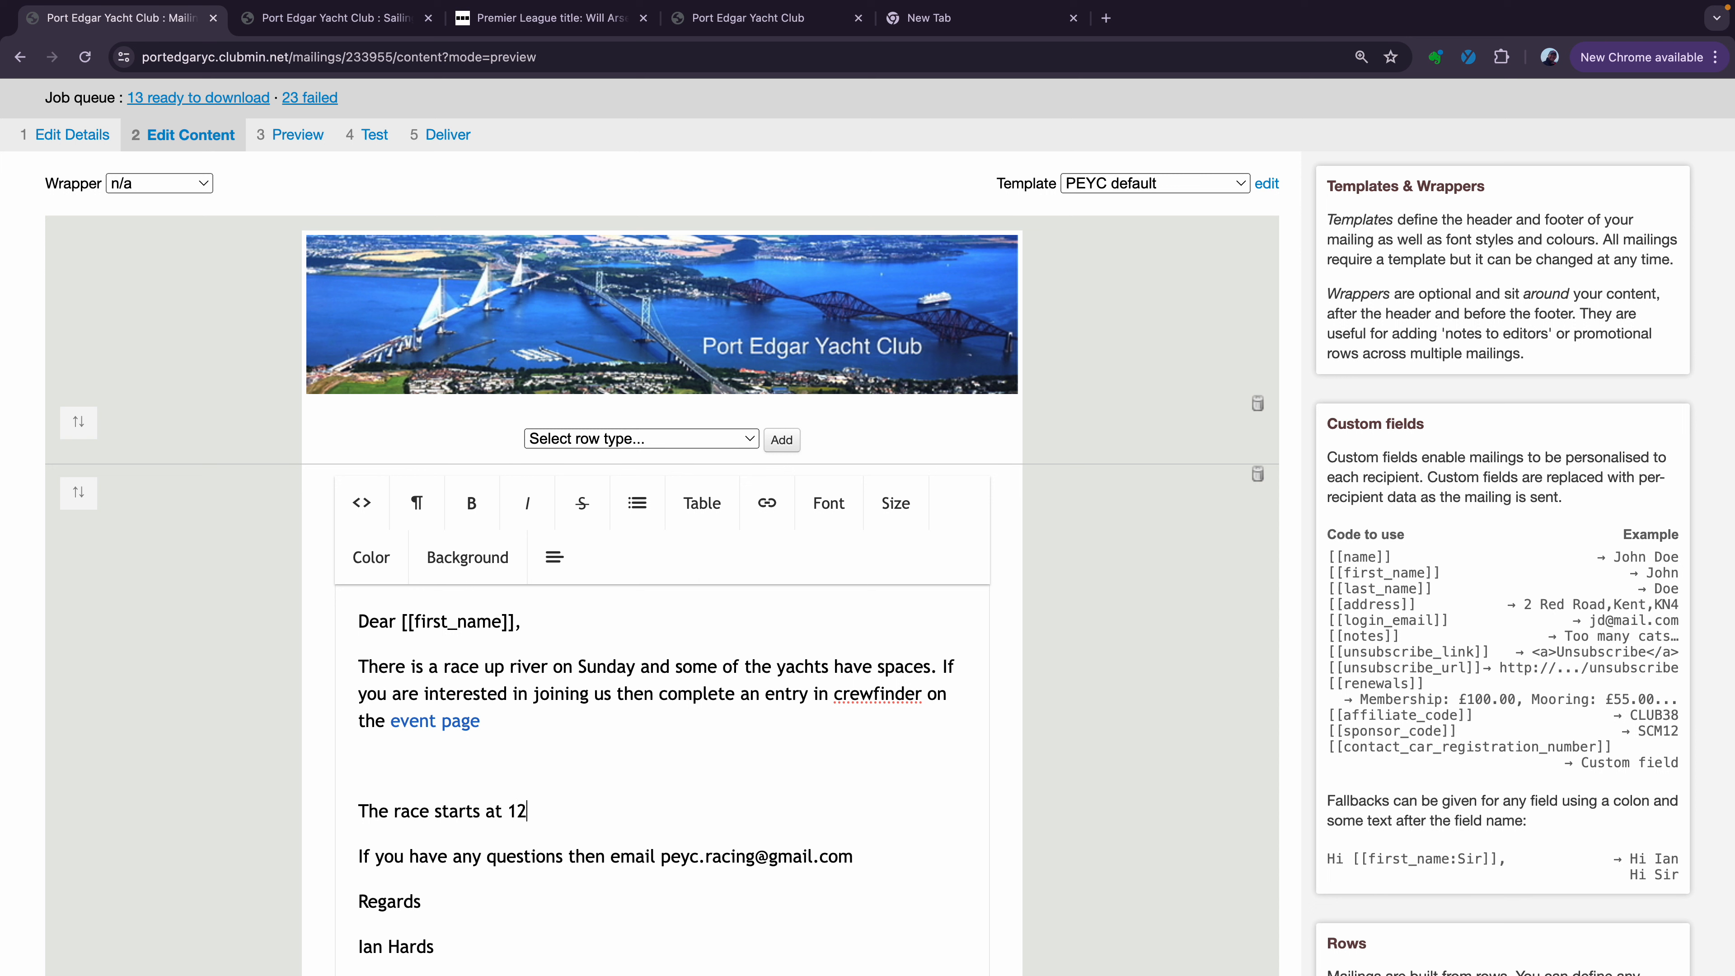
pyautogui.write('45 from Limekilns so yo')
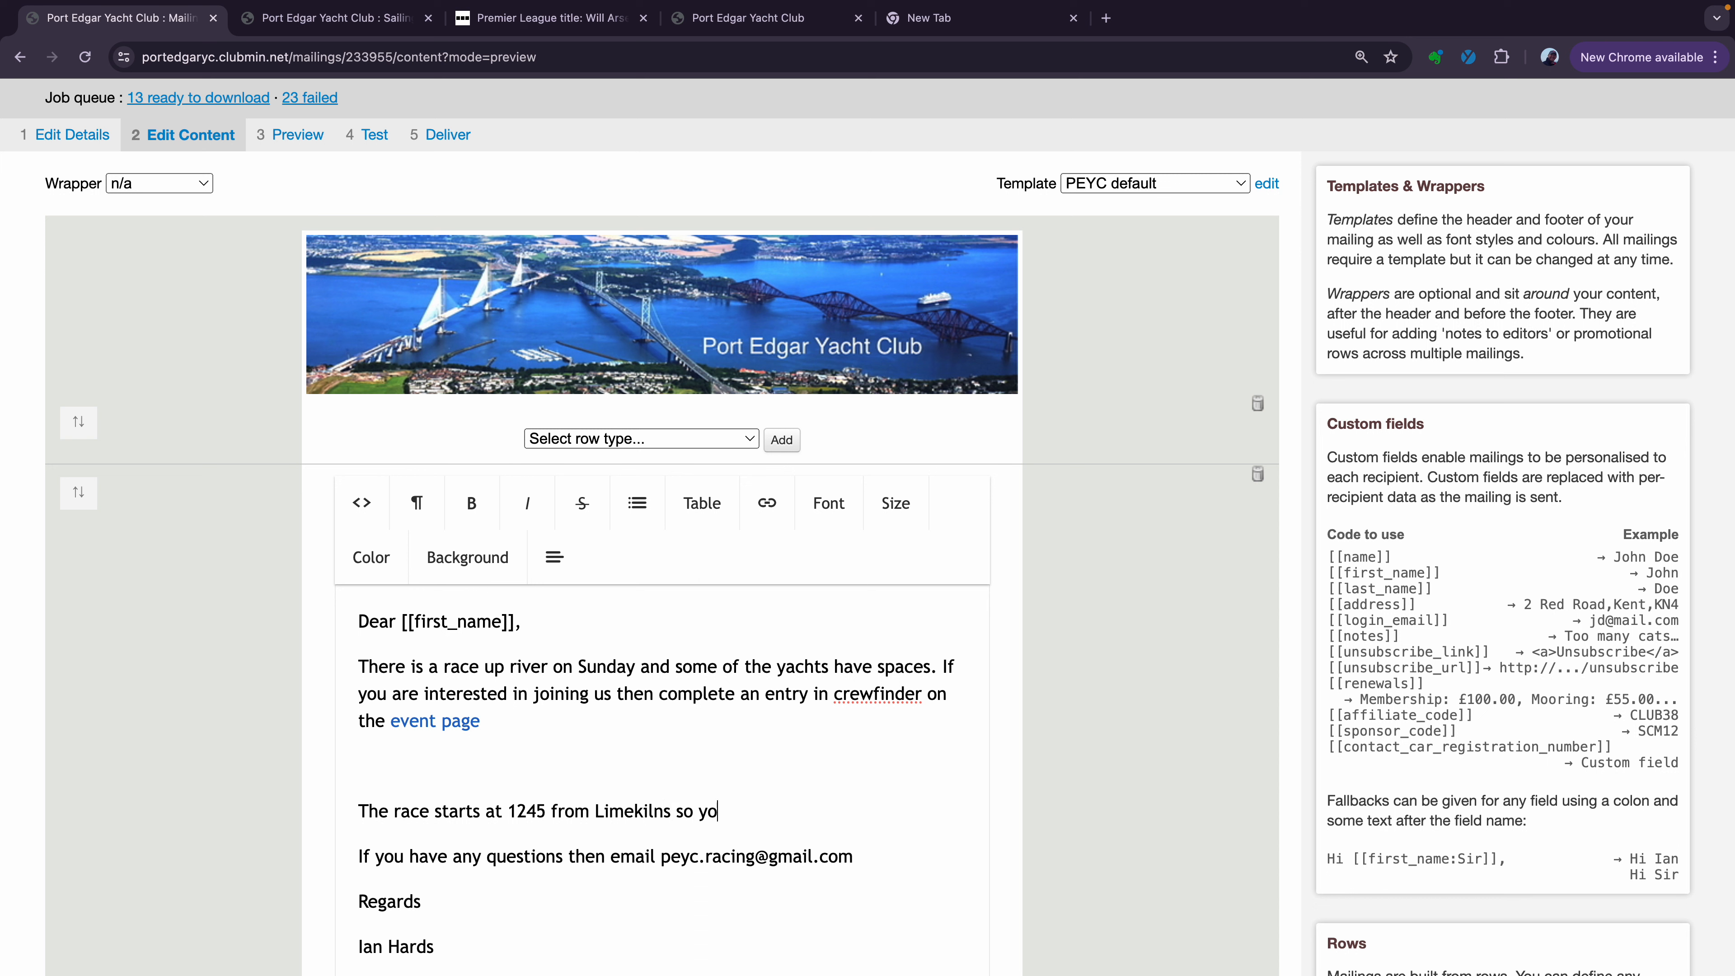
pyautogui.write('u have to. a')
pyautogui.press('BackSpace')
pyautogui.write('be at Port Edgar ')
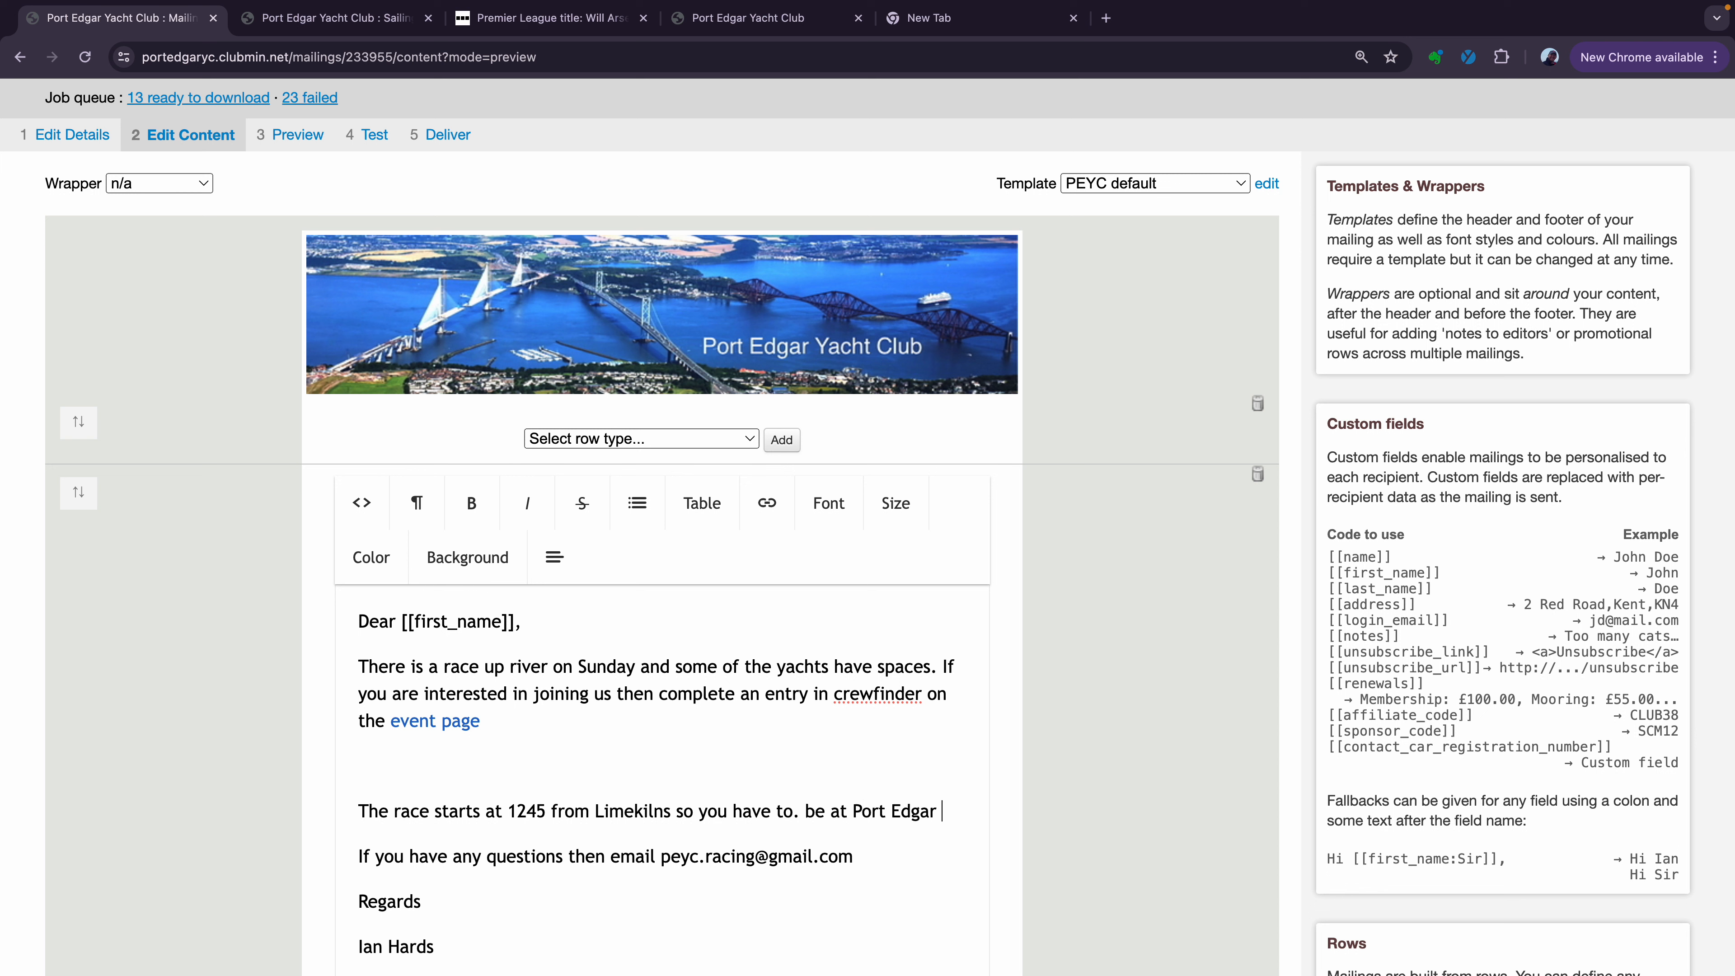
pyautogui.write('for 10')
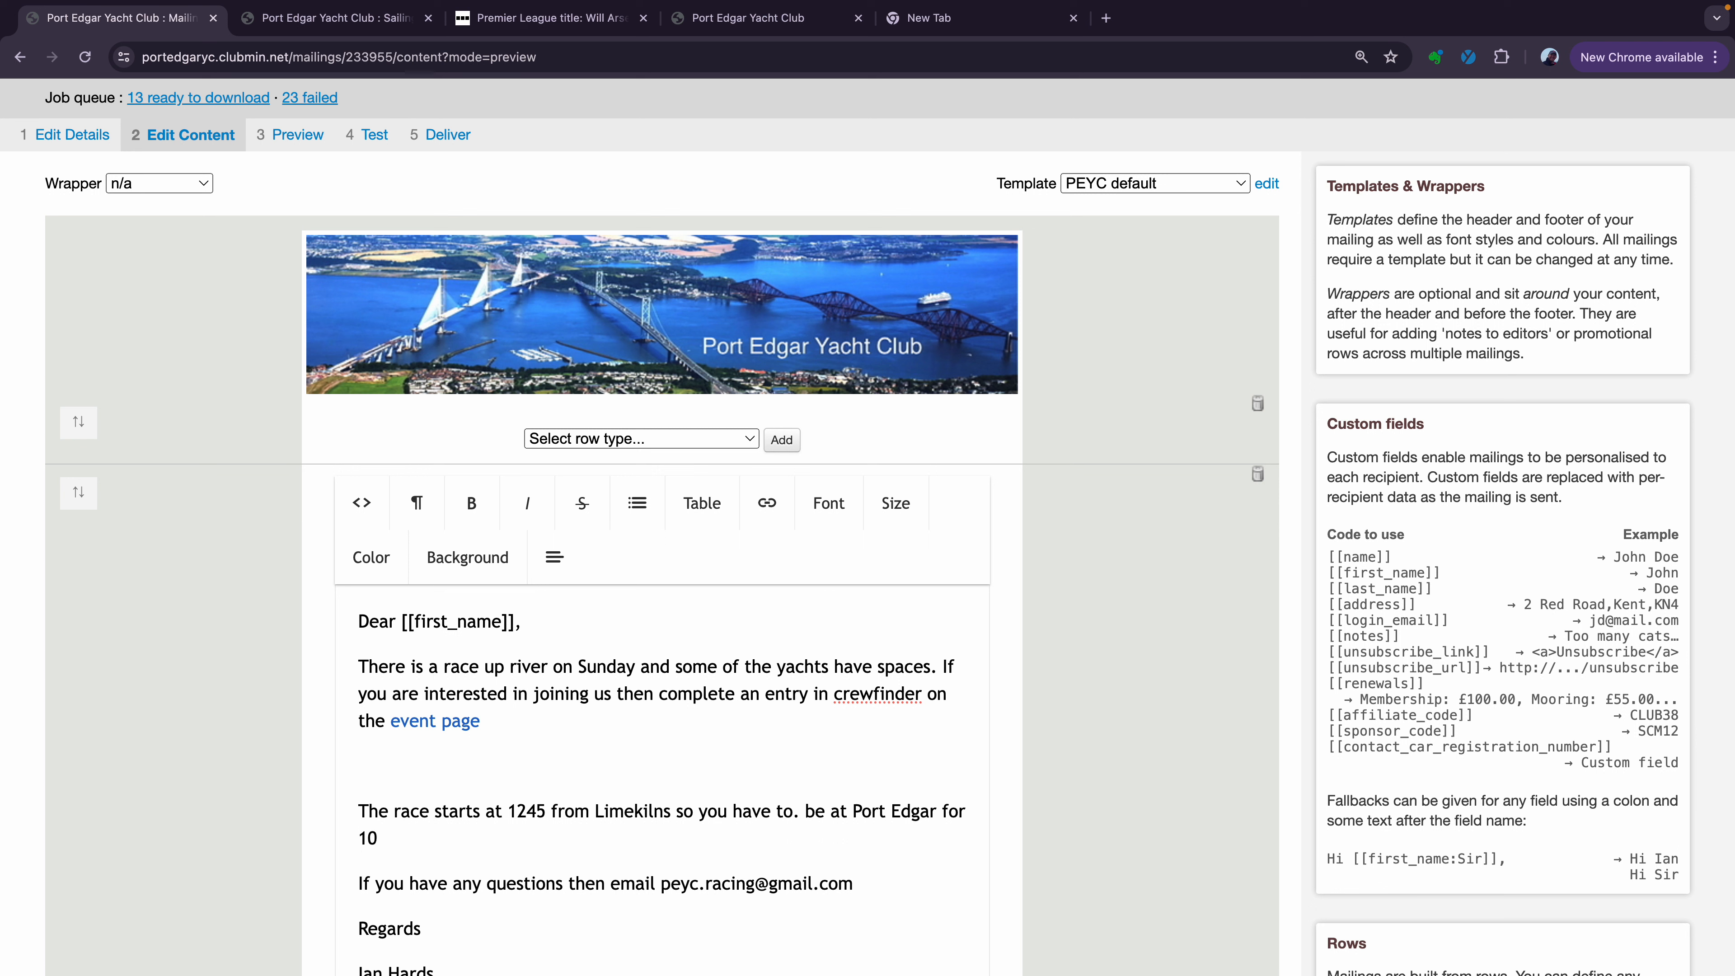
pyautogui.write('45')
# Remove the empty line and stray full stop, and add 'You should be back at Port Edgar by 1630.'
pyautogui.click(481, 784)
pyautogui.press('BackSpace')
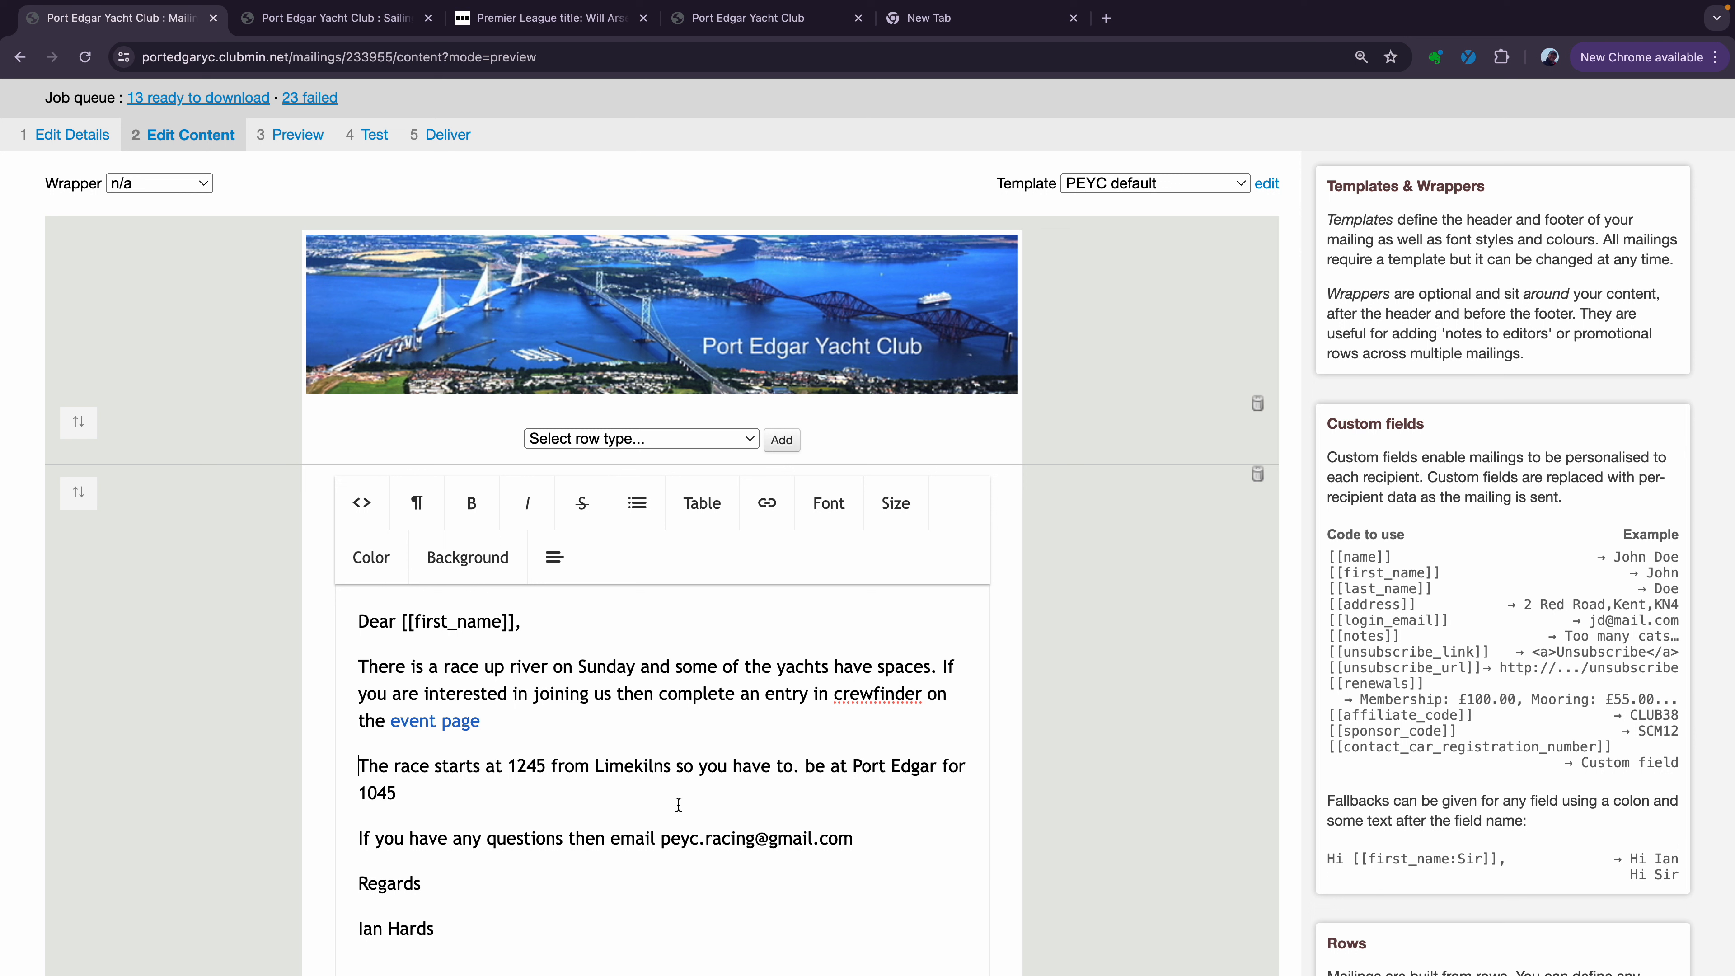
pyautogui.click(812, 765)
pyautogui.press('BackSpace')
pyautogui.press('BackSpace')
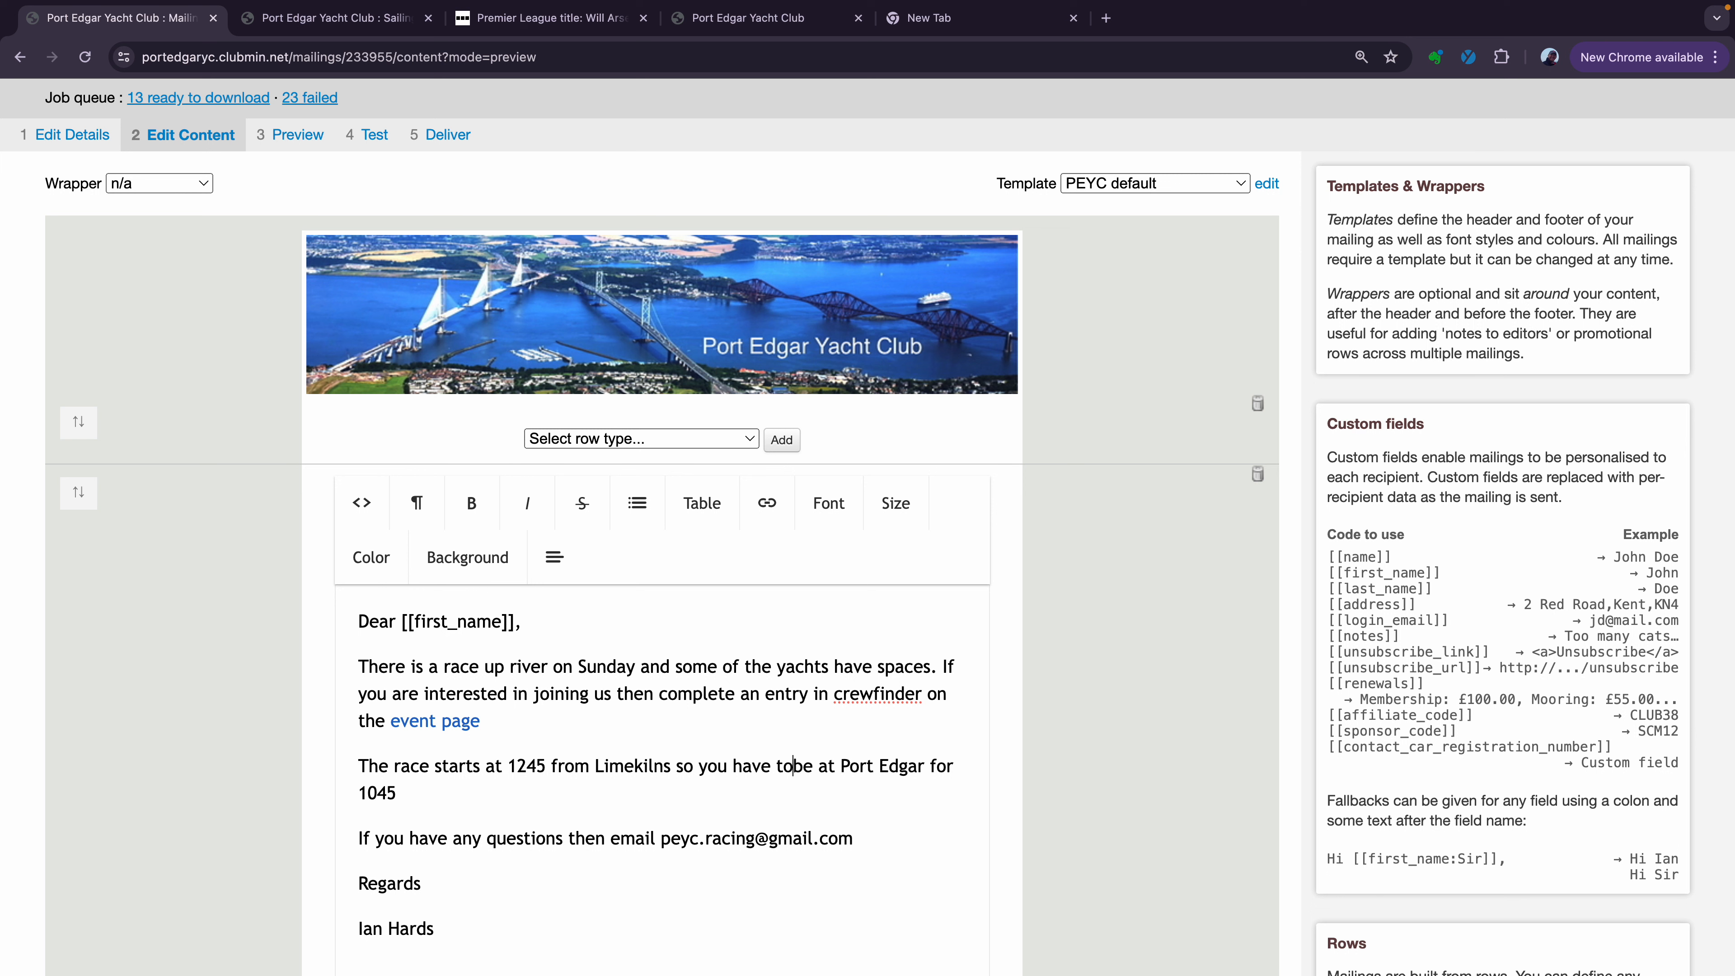
pyautogui.write('1045')
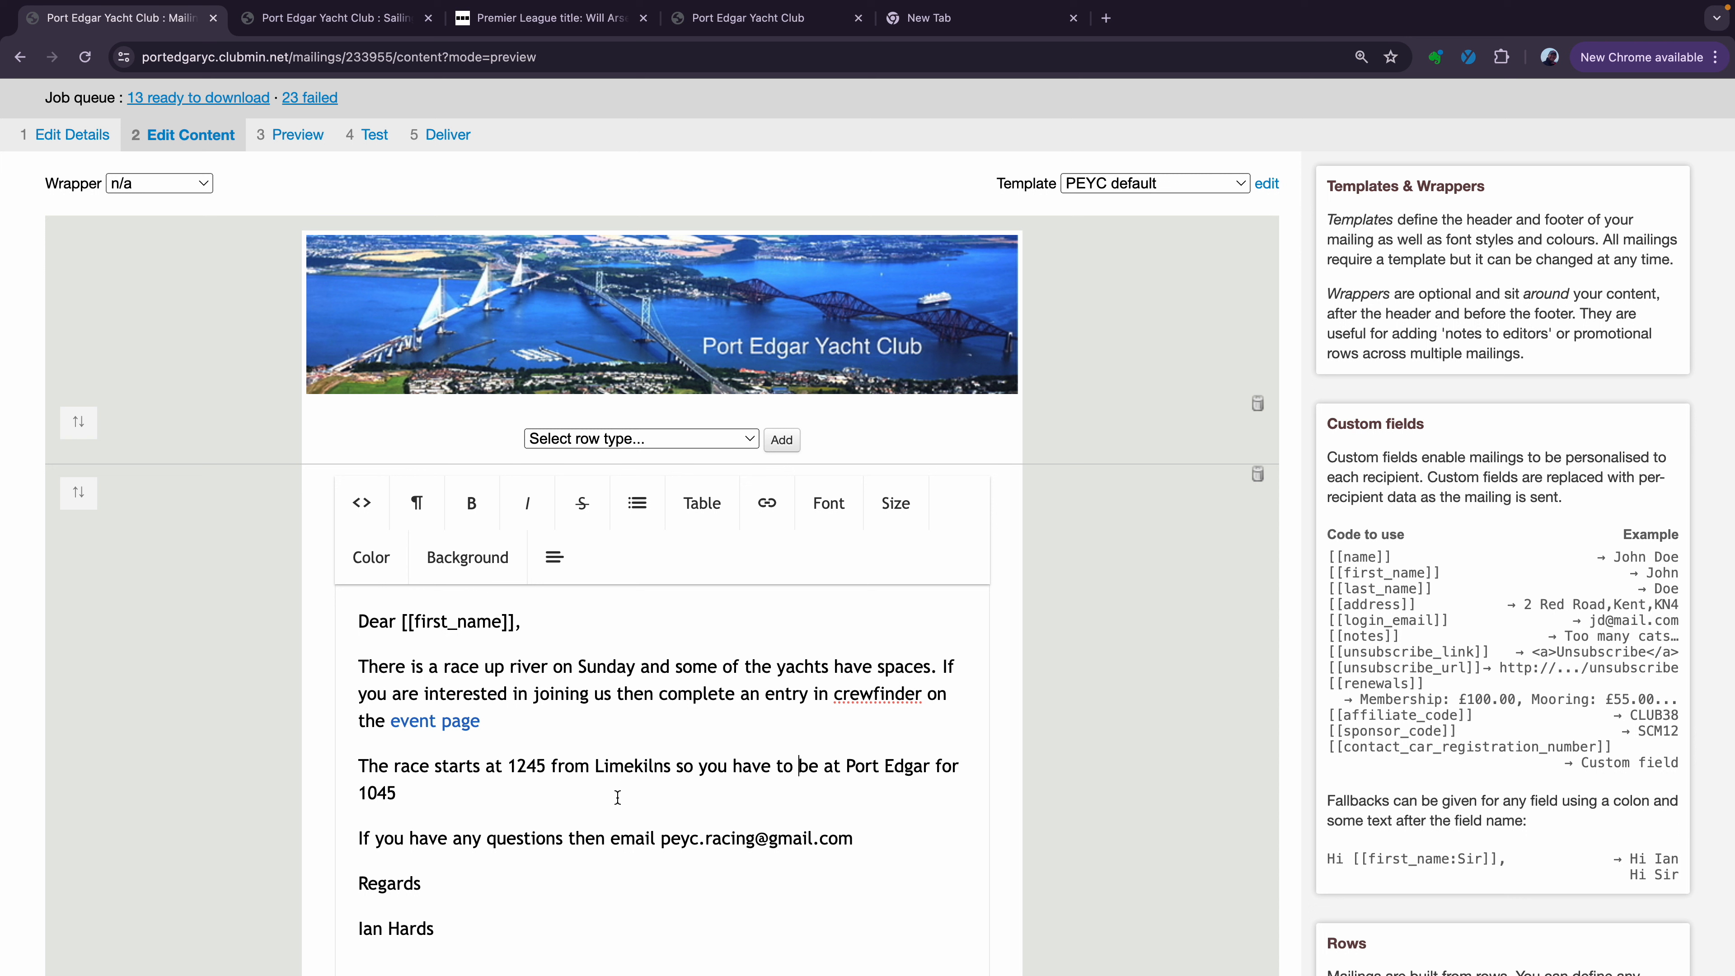
pyautogui.write('. You should be back')
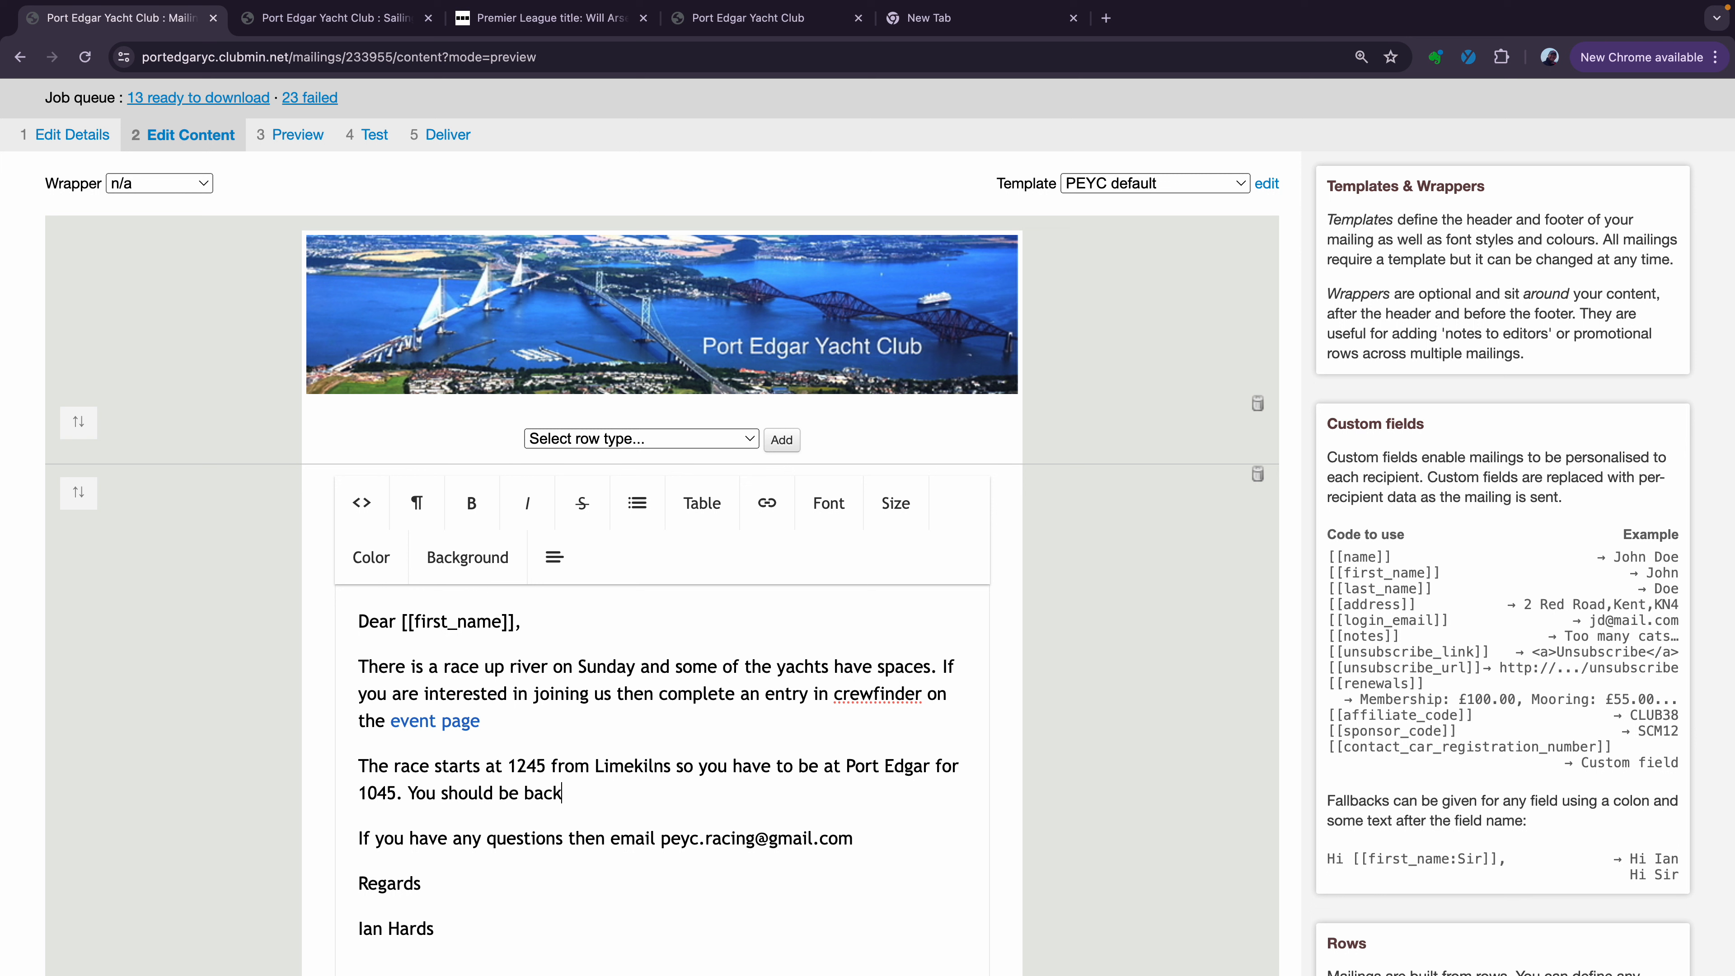
pyautogui.write(' at Port Edgar by 1630.')
pyautogui.scroll(-10, 700, 779)
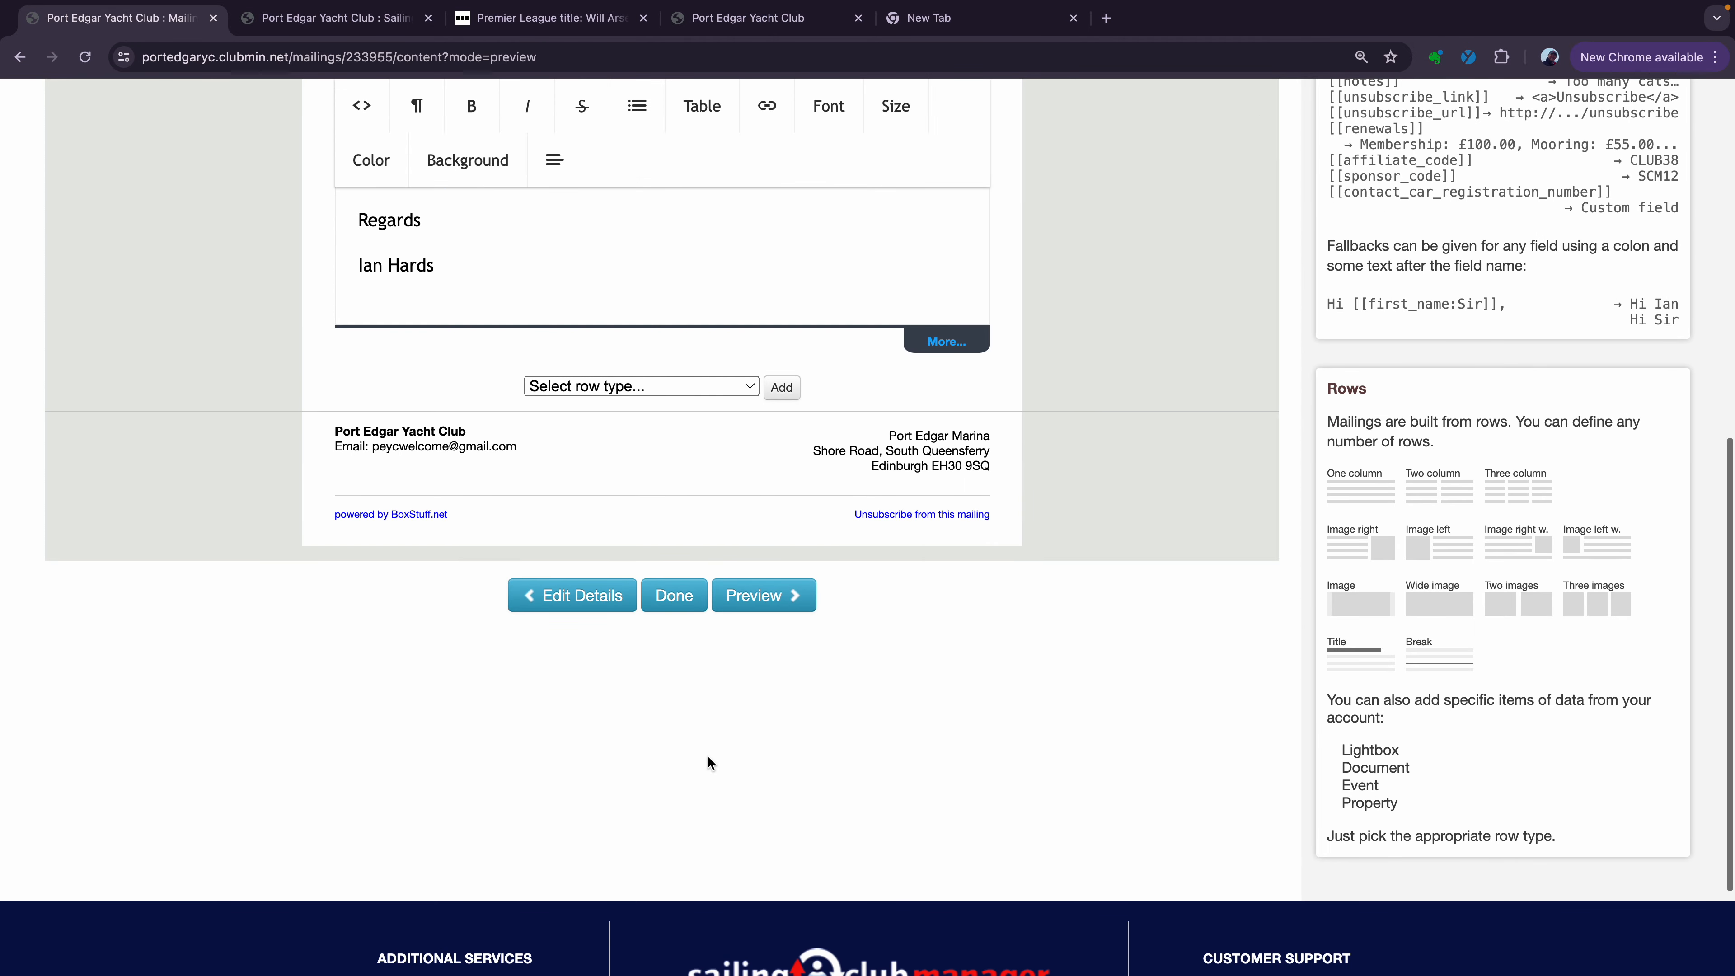
# Preview the Kelpie Cup email and scroll through it to check the new race timings paragraph
pyautogui.click(760, 612)
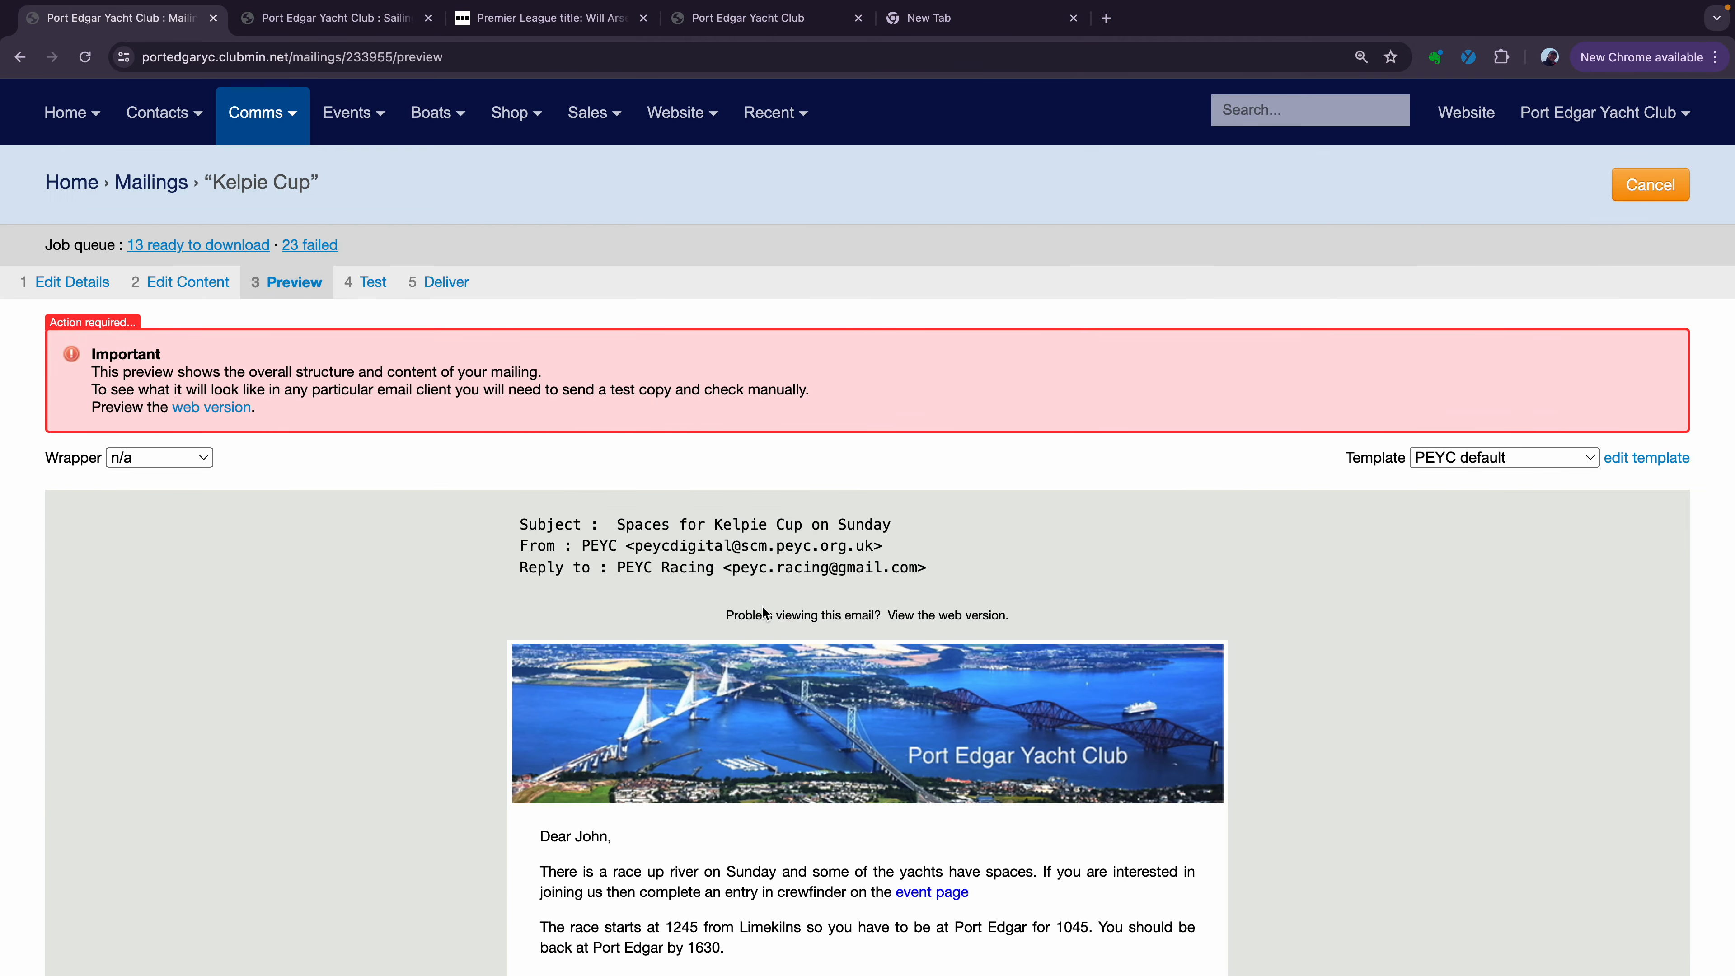
pyautogui.scroll(-4, 764, 606)
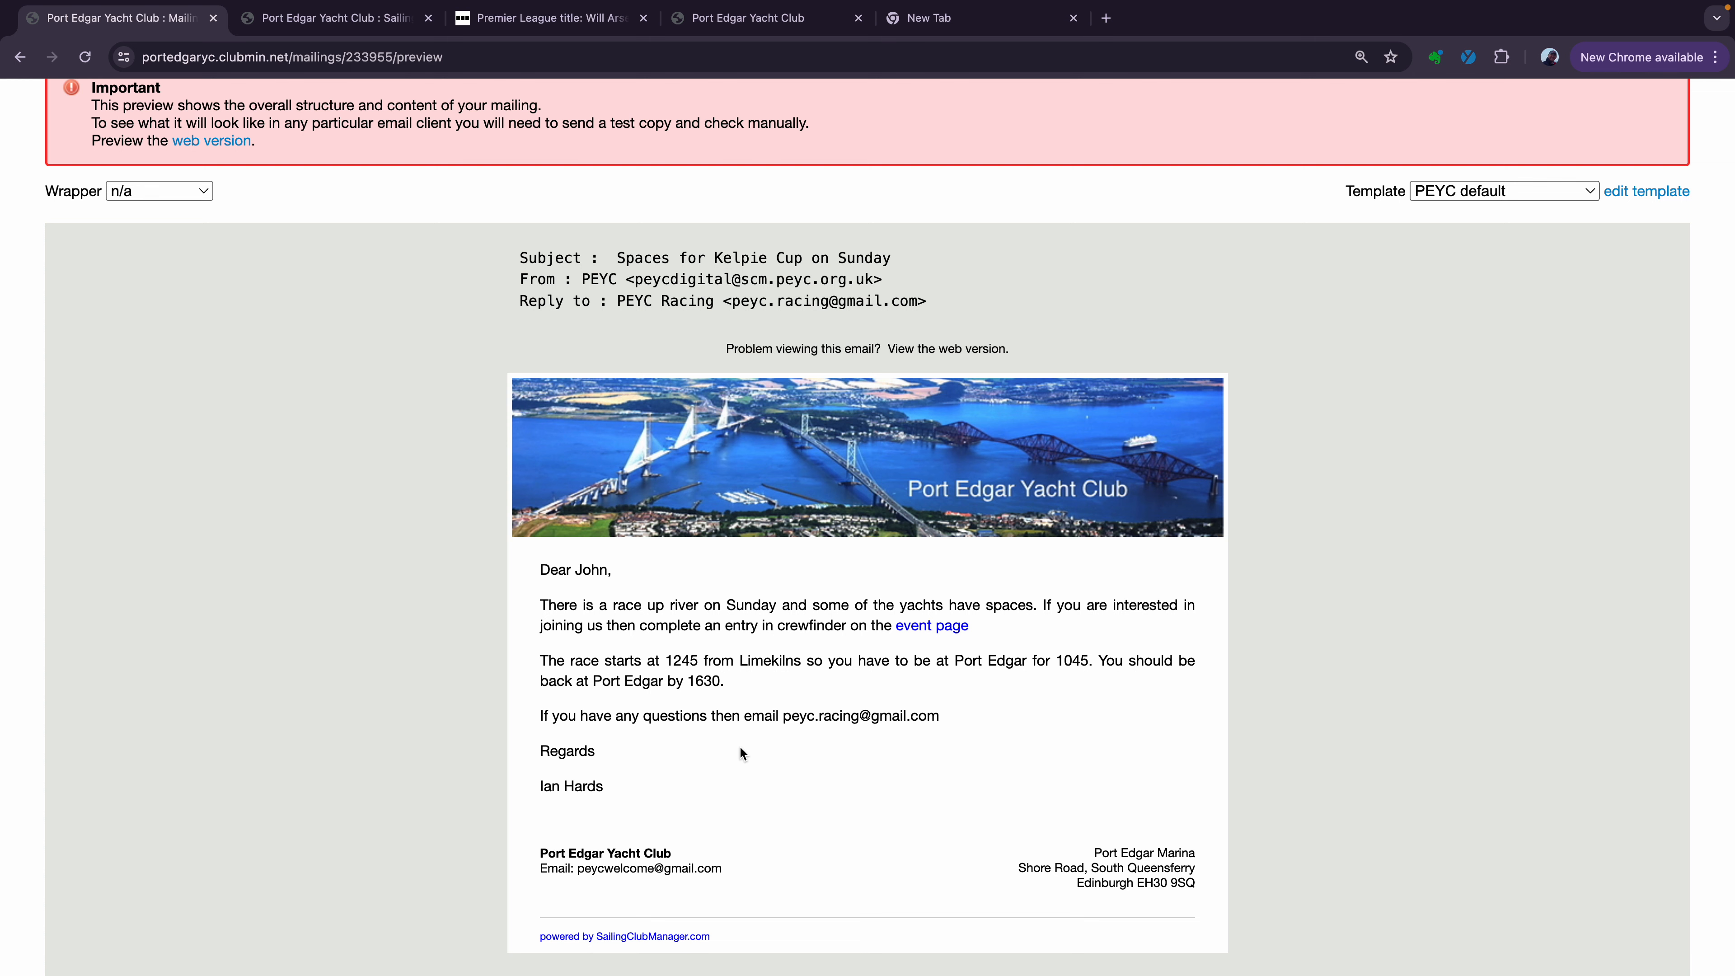
pyautogui.scroll(5, 737, 735)
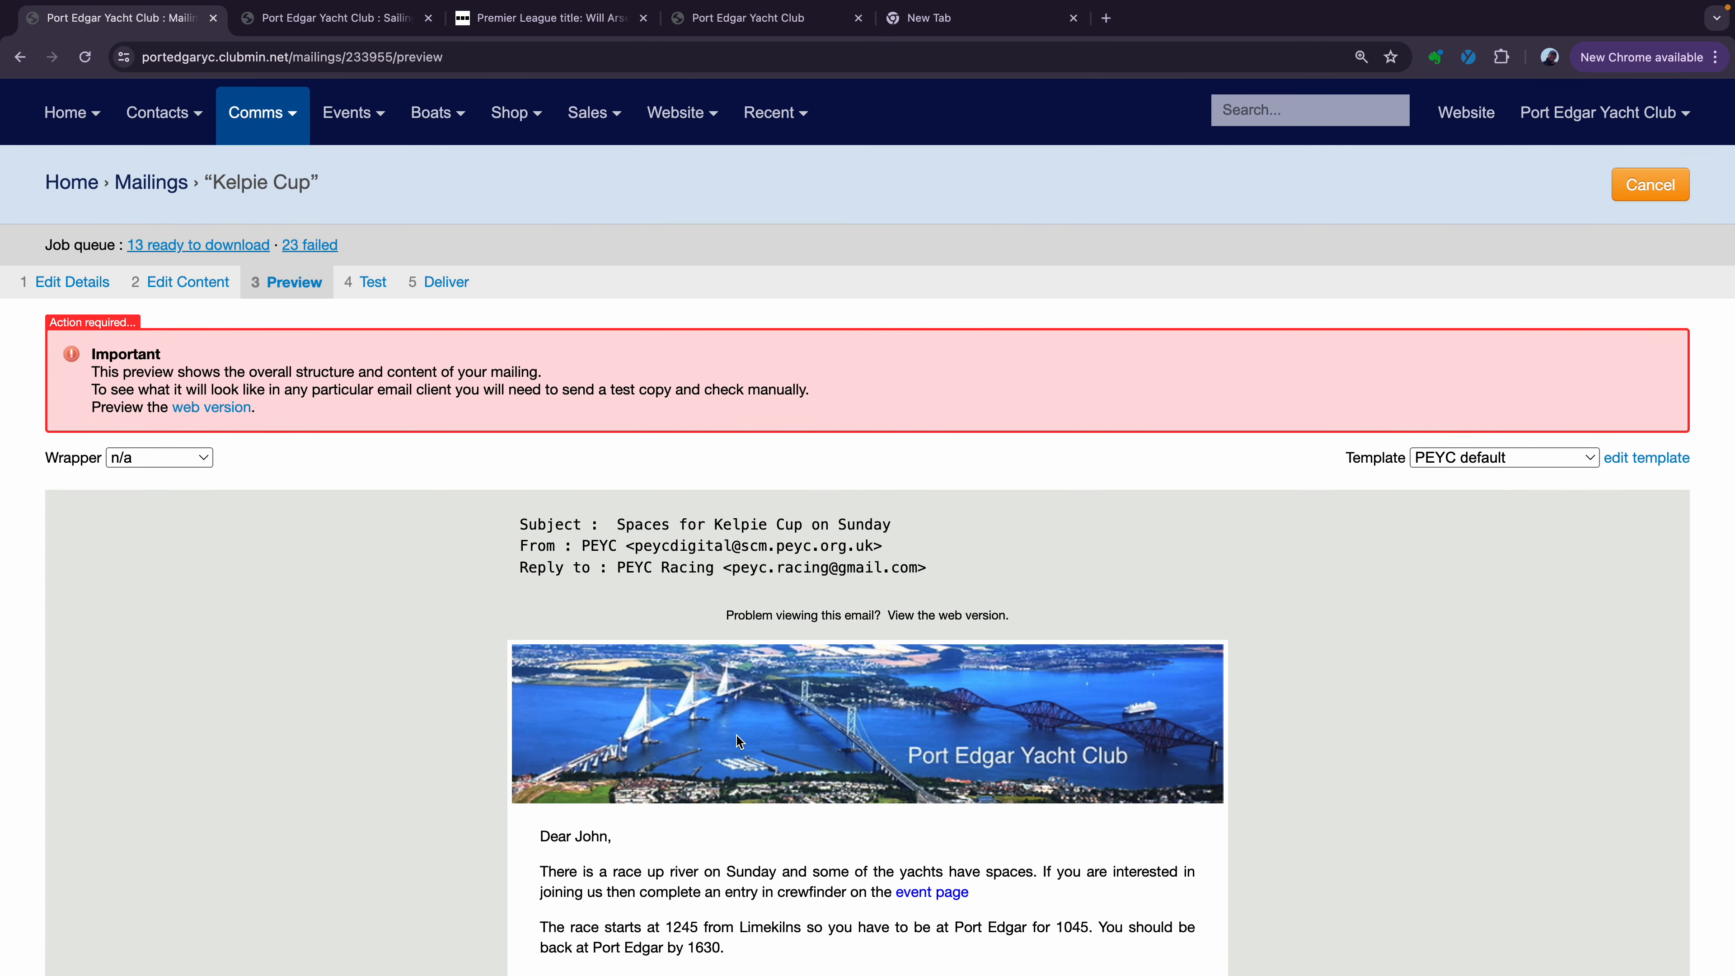
pyautogui.scroll(-8, 737, 734)
pyautogui.scroll(-3, 737, 736)
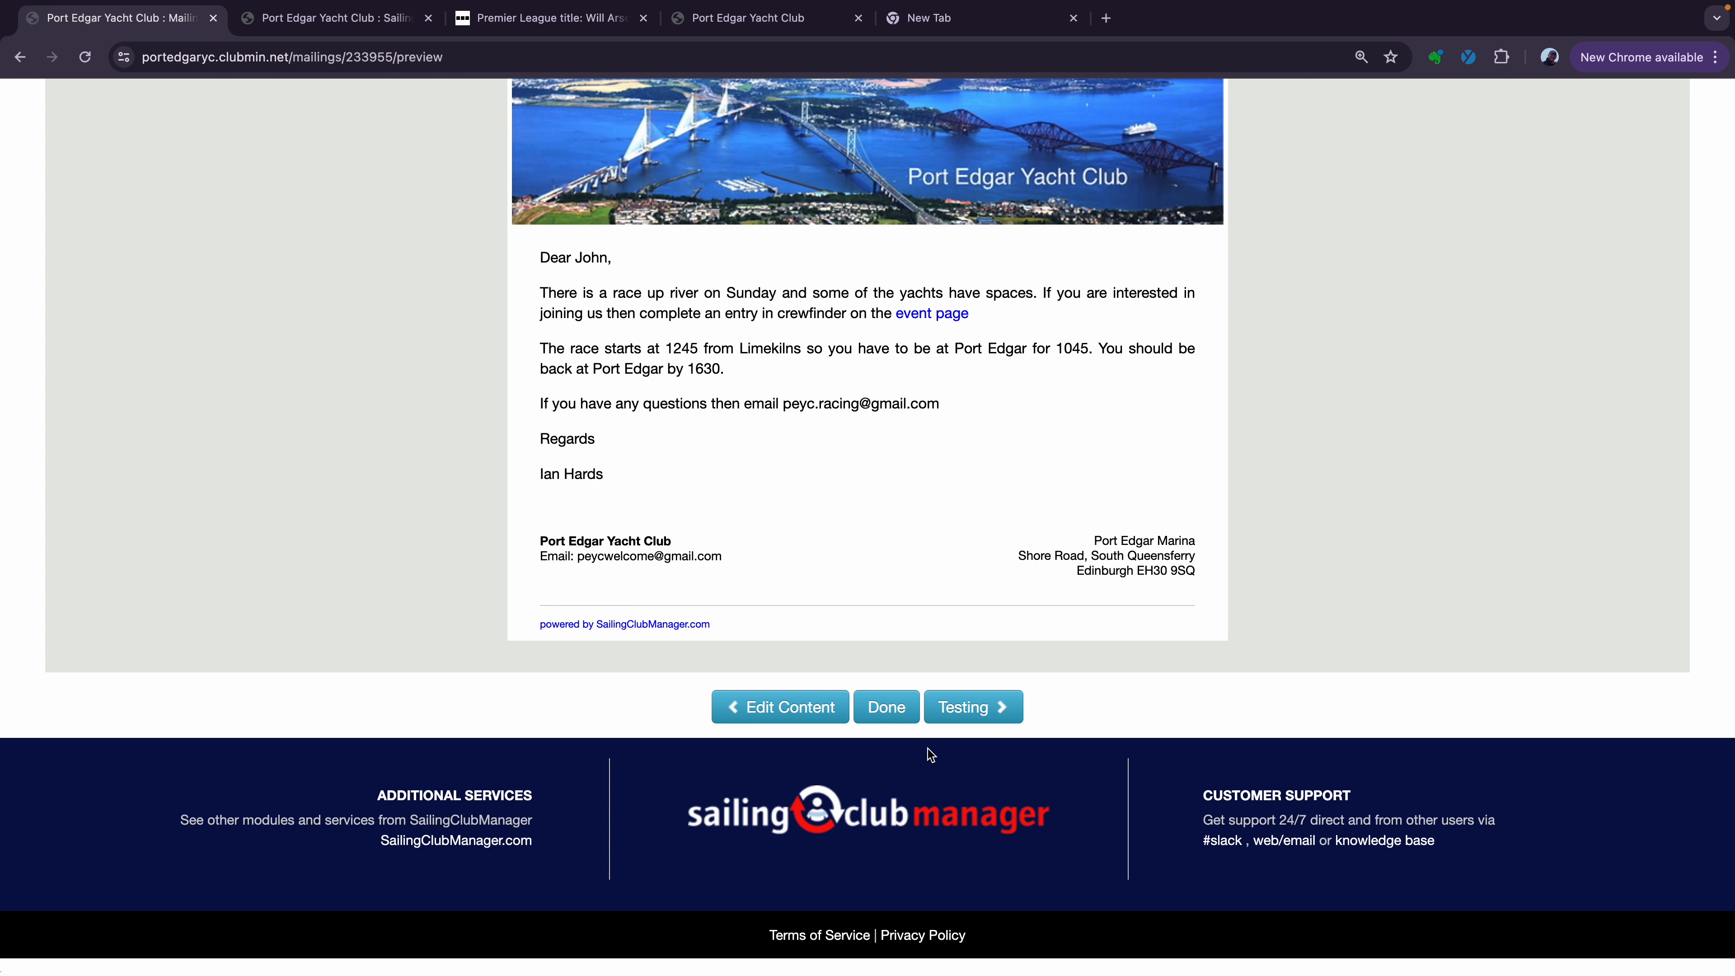
pyautogui.scroll(1, 949, 750)
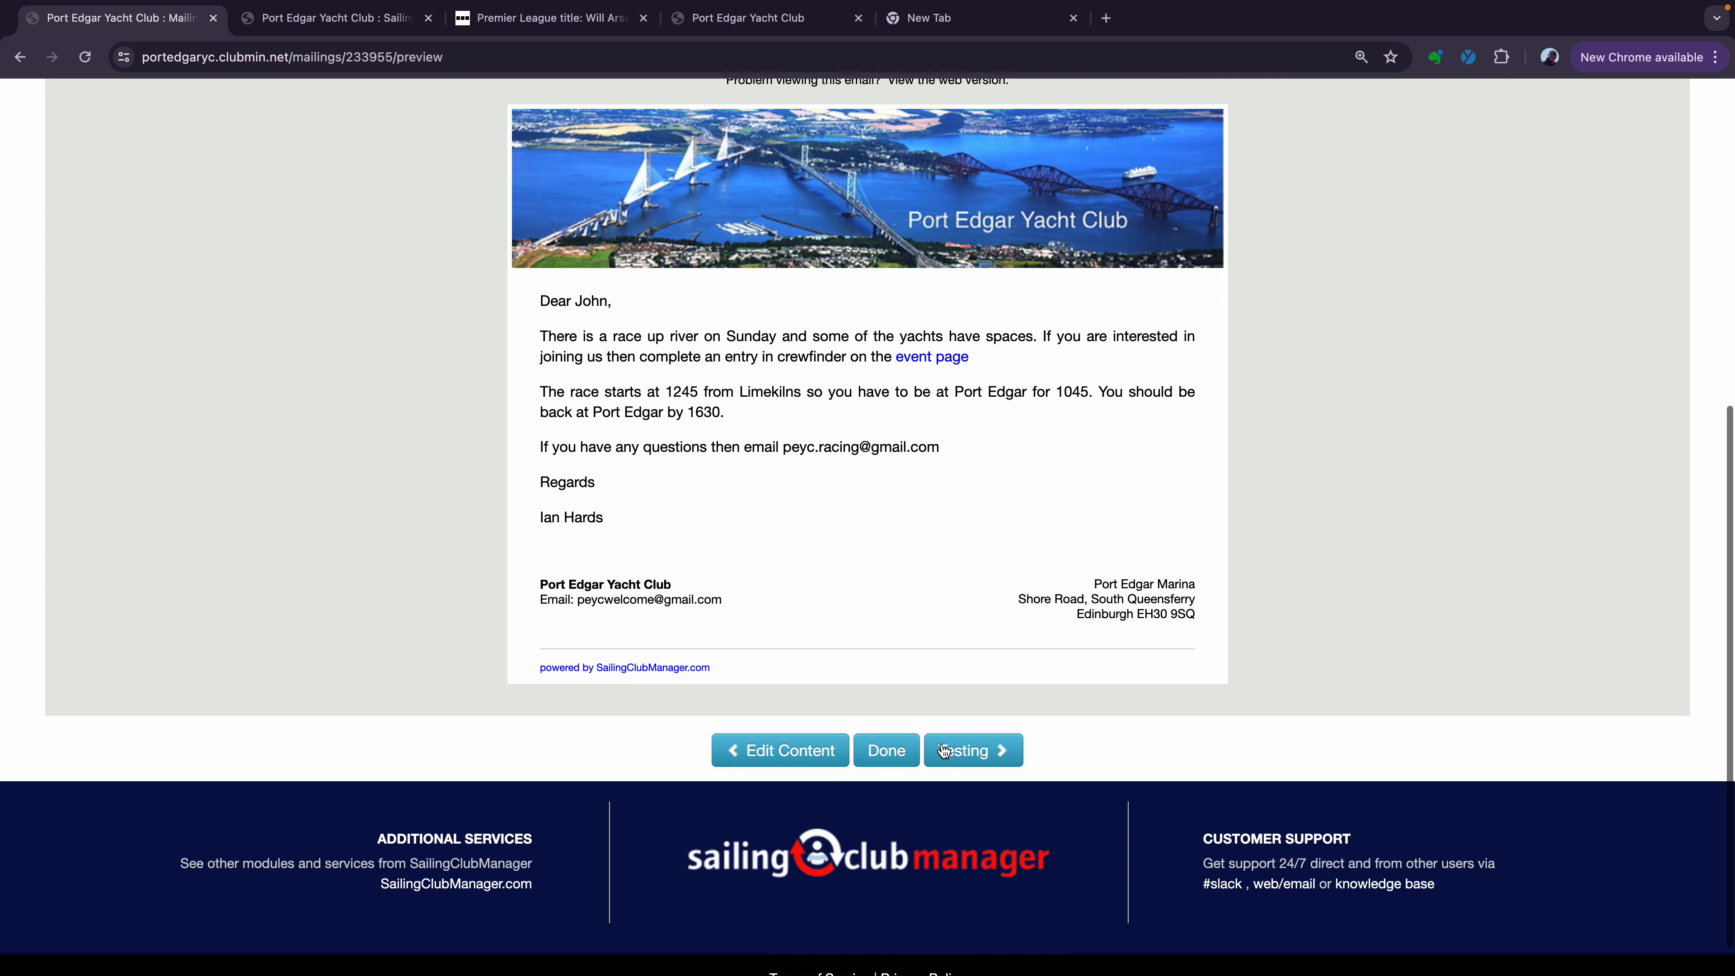
# Send a Kelpie Cup test mailing to your saved Gmail address, then switch to the new browser tab
pyautogui.click(974, 767)
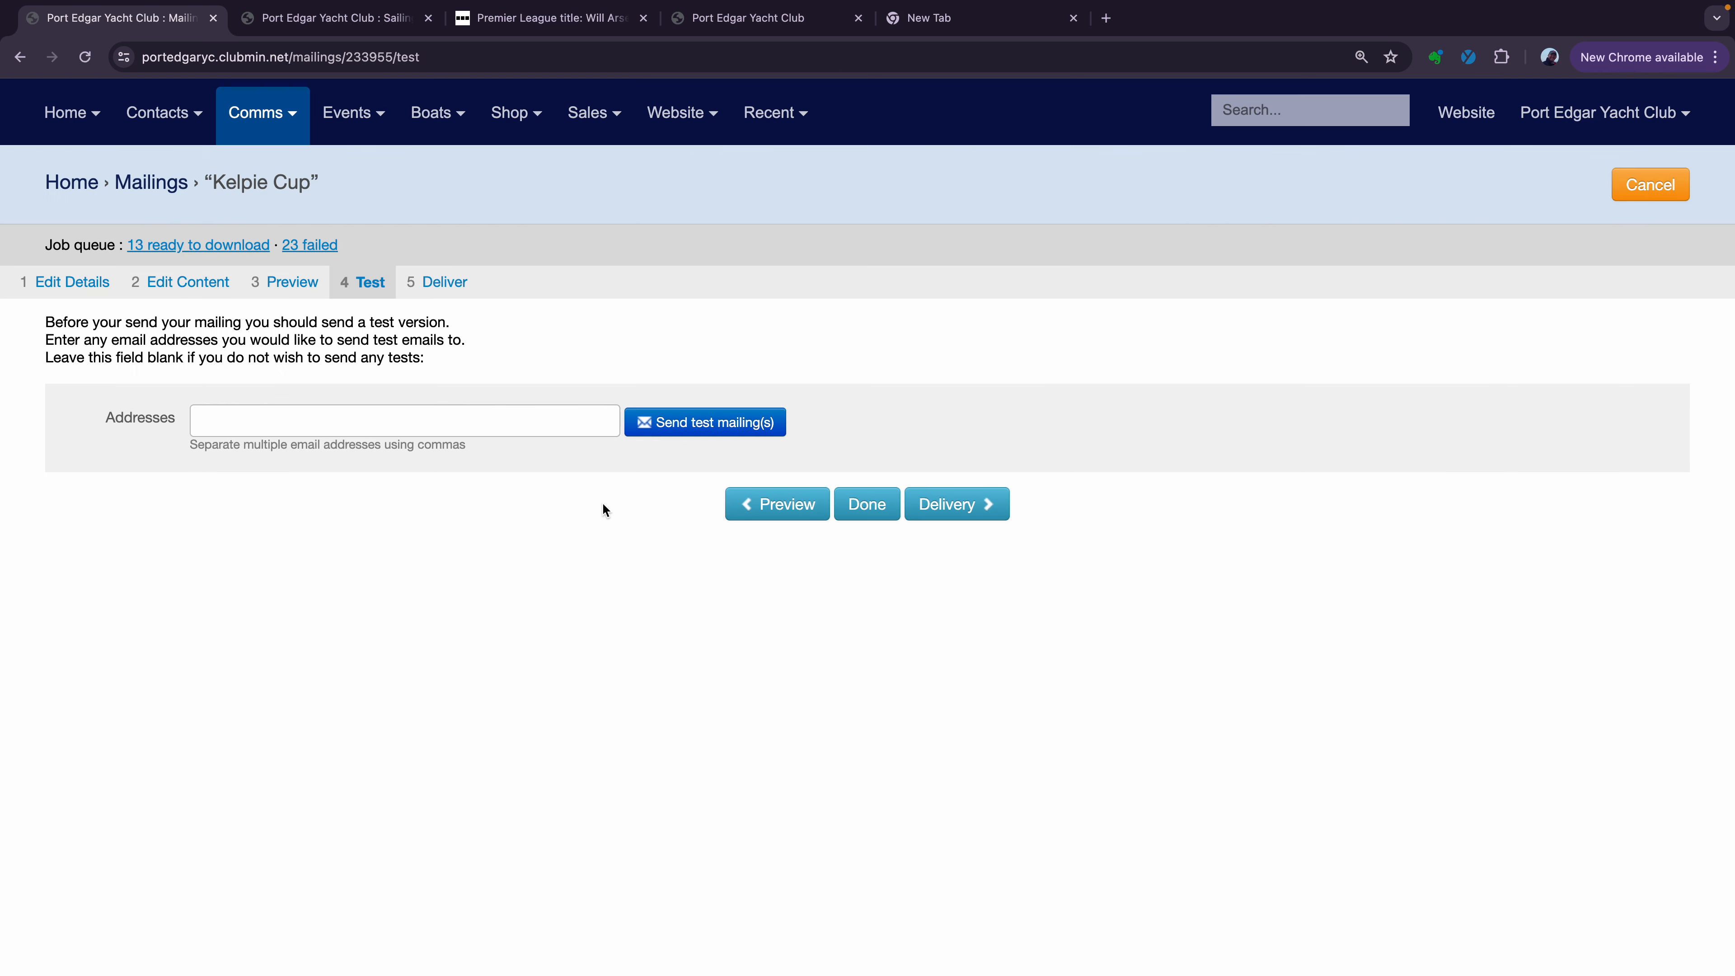
pyautogui.click(464, 424)
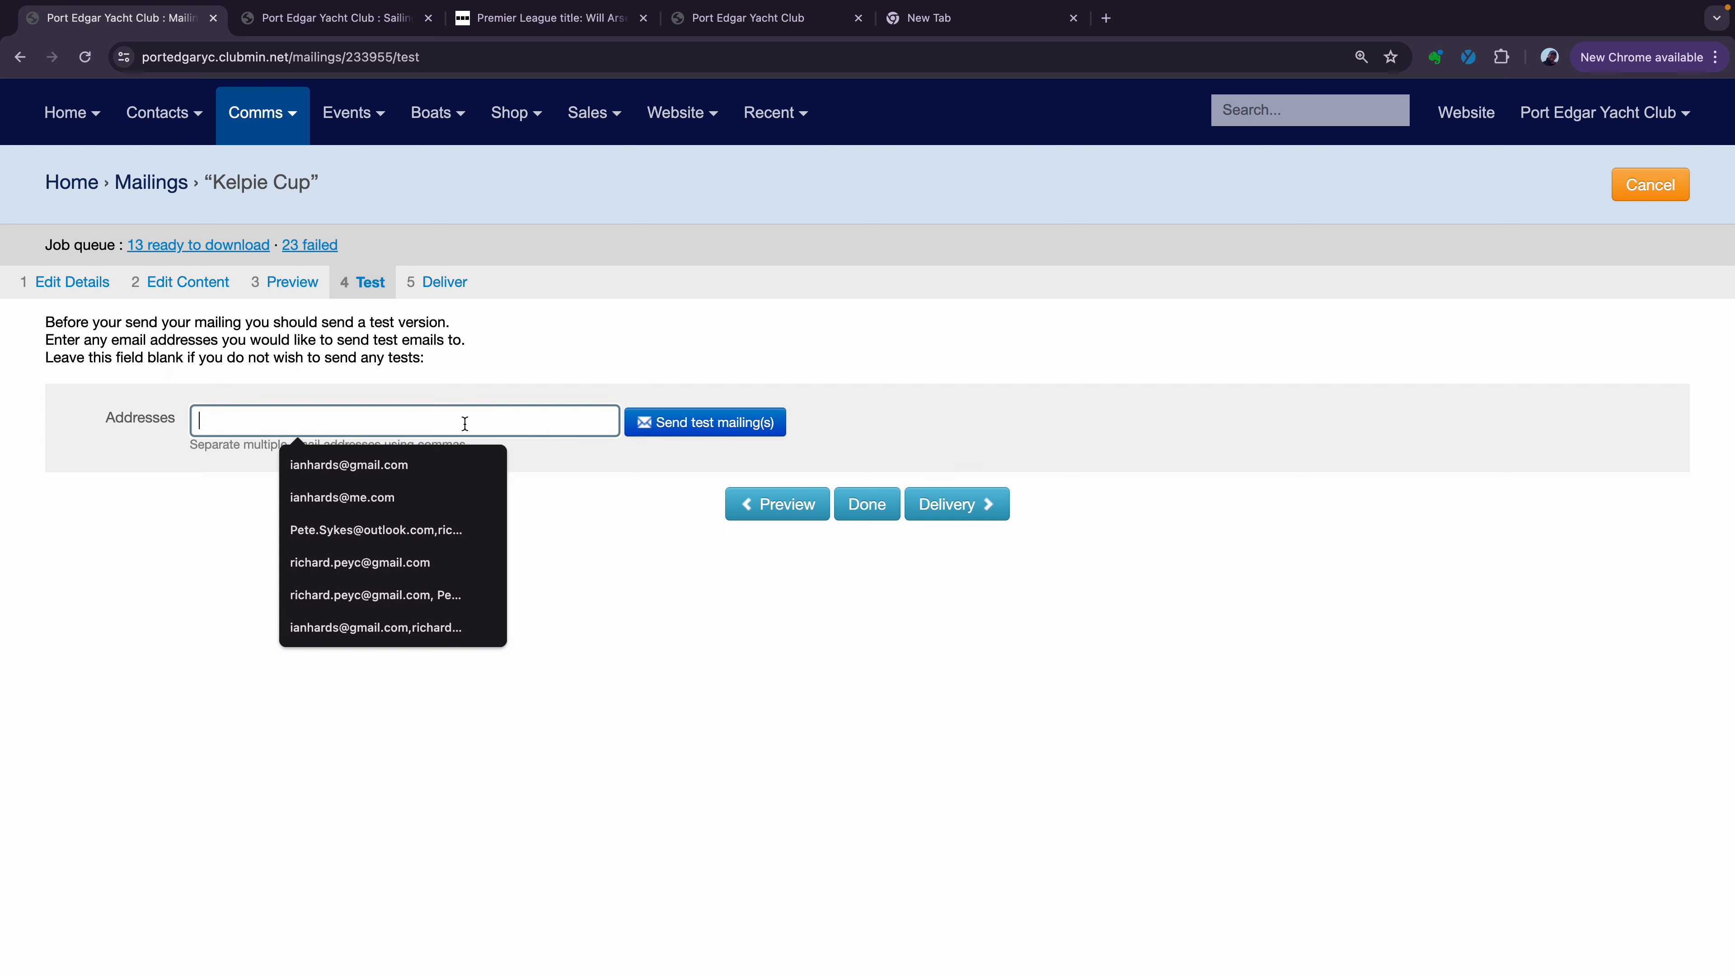
pyautogui.click(402, 472)
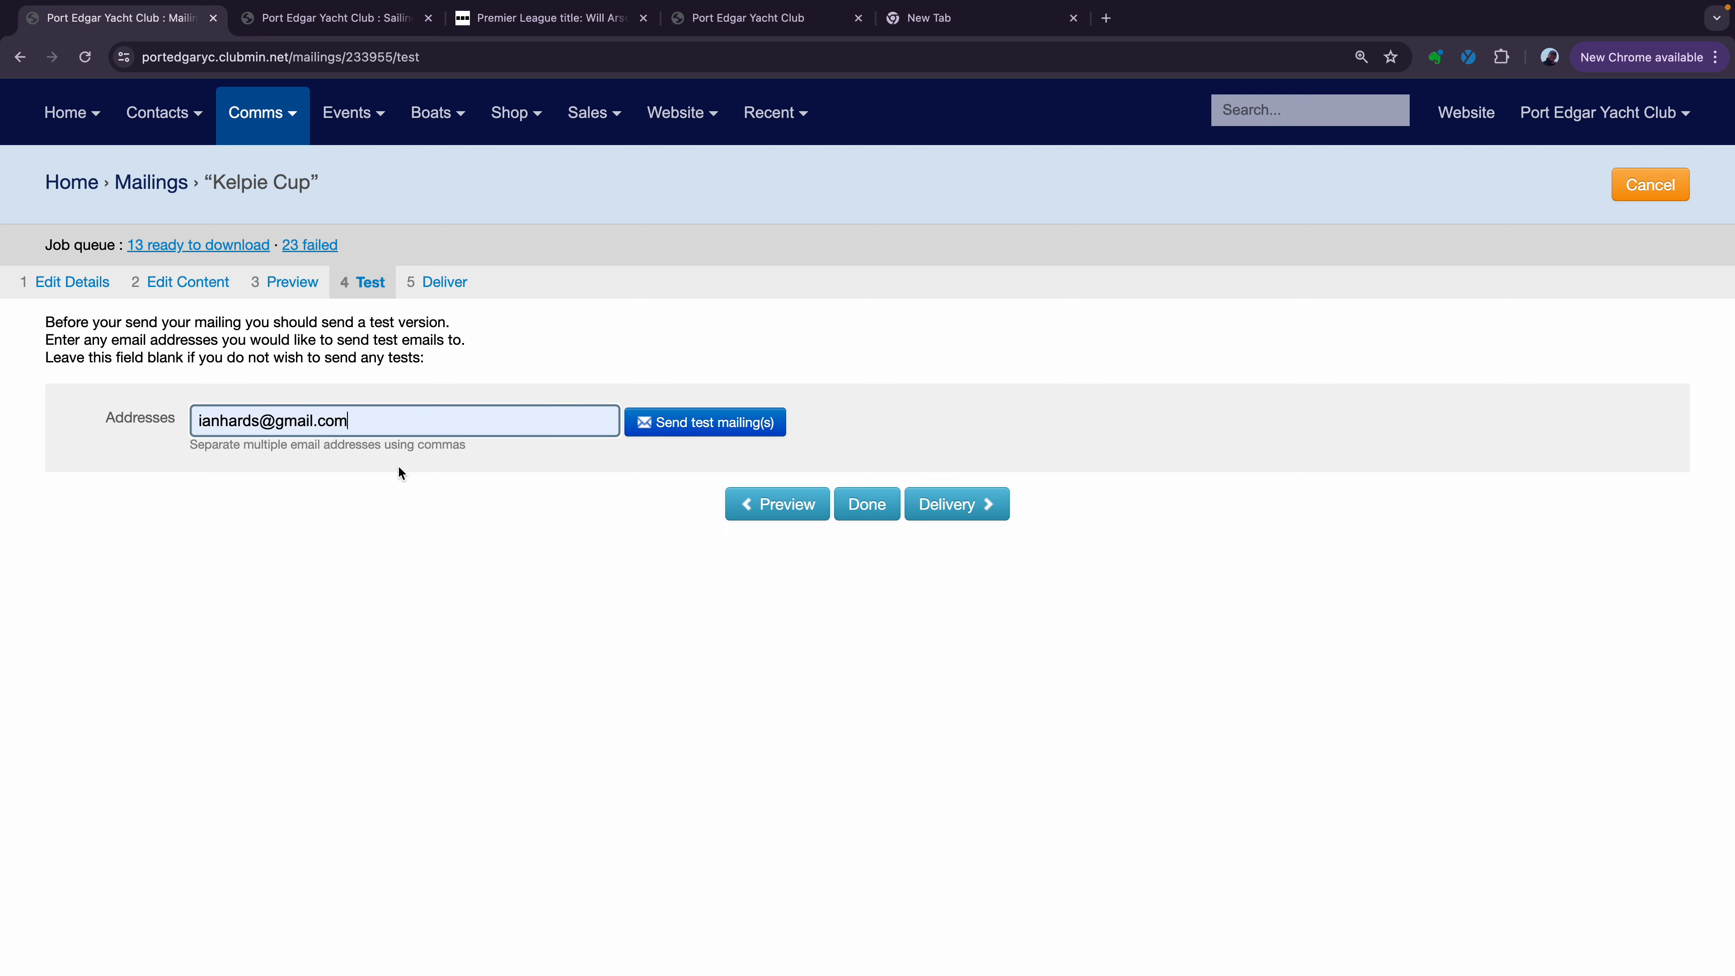
pyautogui.click(690, 430)
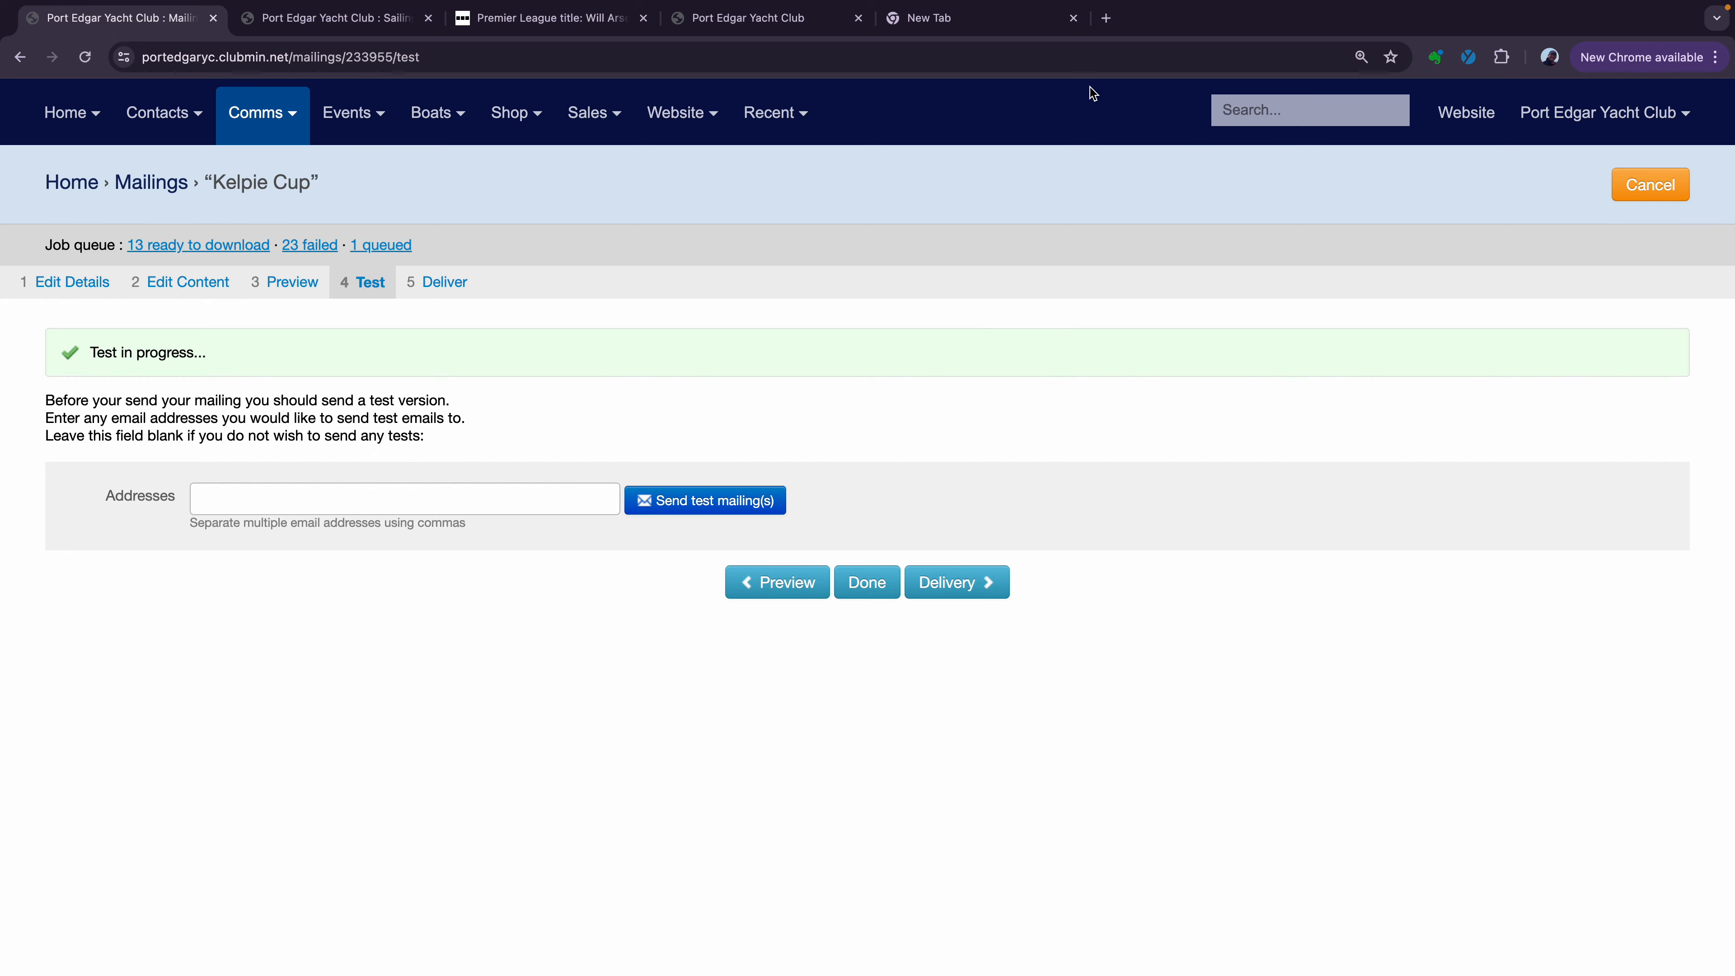
pyautogui.click(1005, 23)
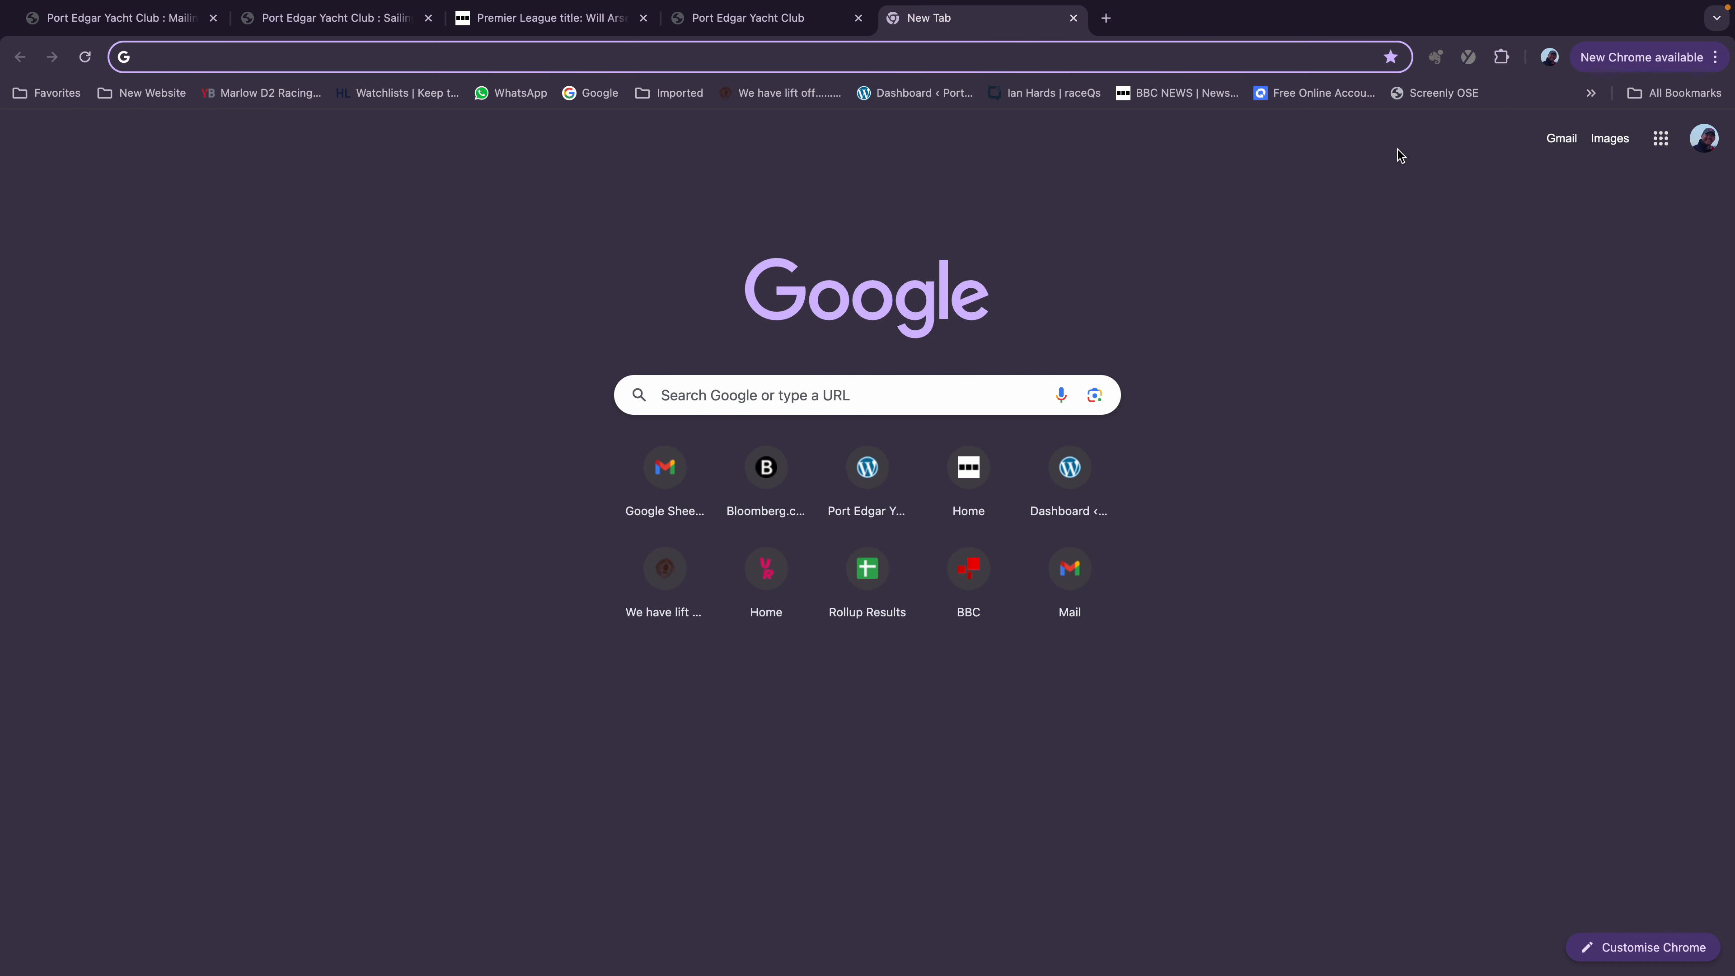
# Open the '[PREVIEW] Spaces for Kelpie Cup on Sunday' email in Gmail, then return to the mailing's Test step
pyautogui.click(1564, 140)
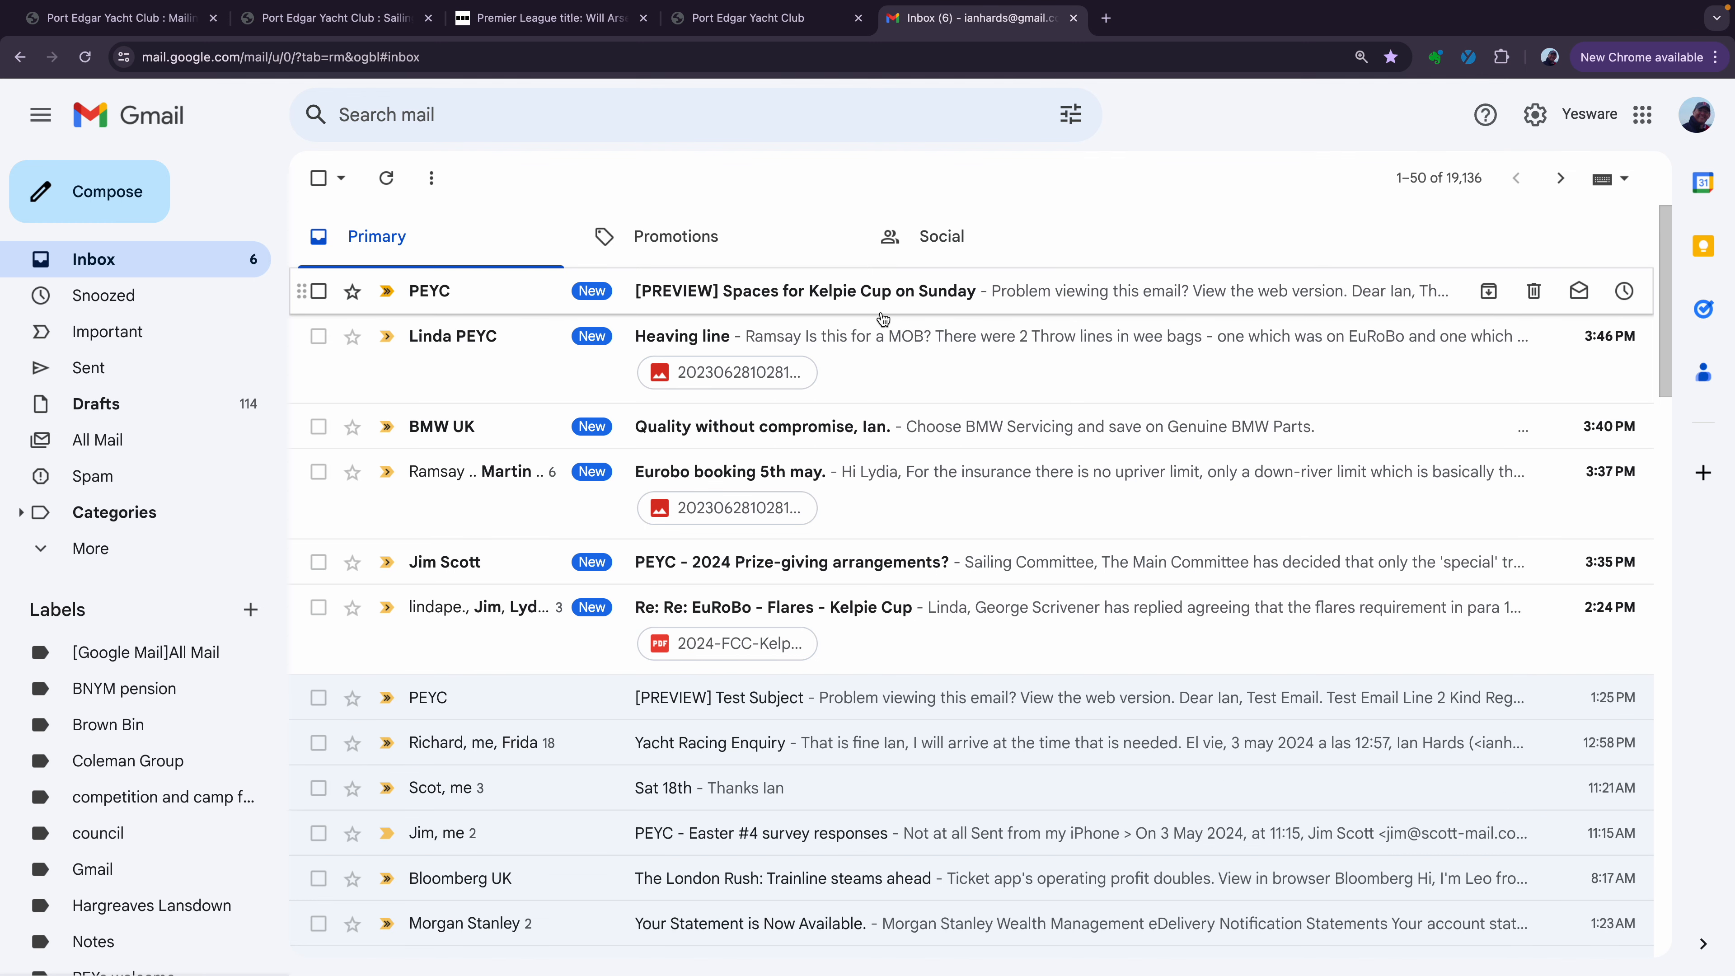
pyautogui.click(741, 294)
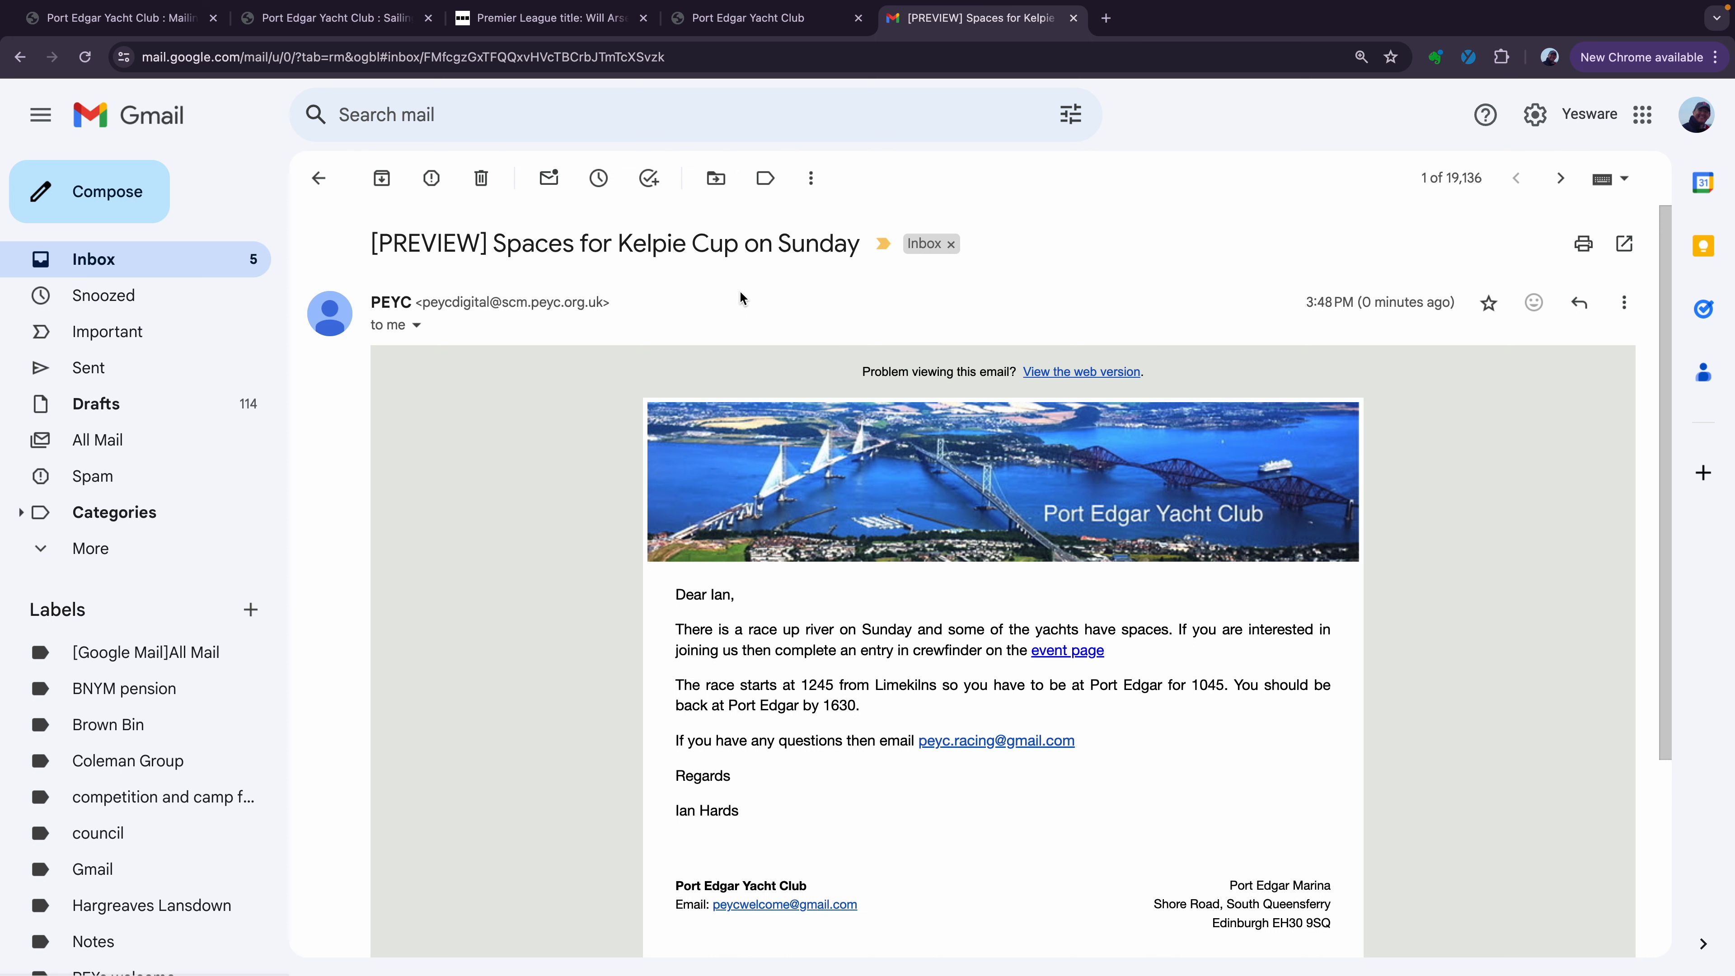
pyautogui.click(292, 27)
pyautogui.click(153, 28)
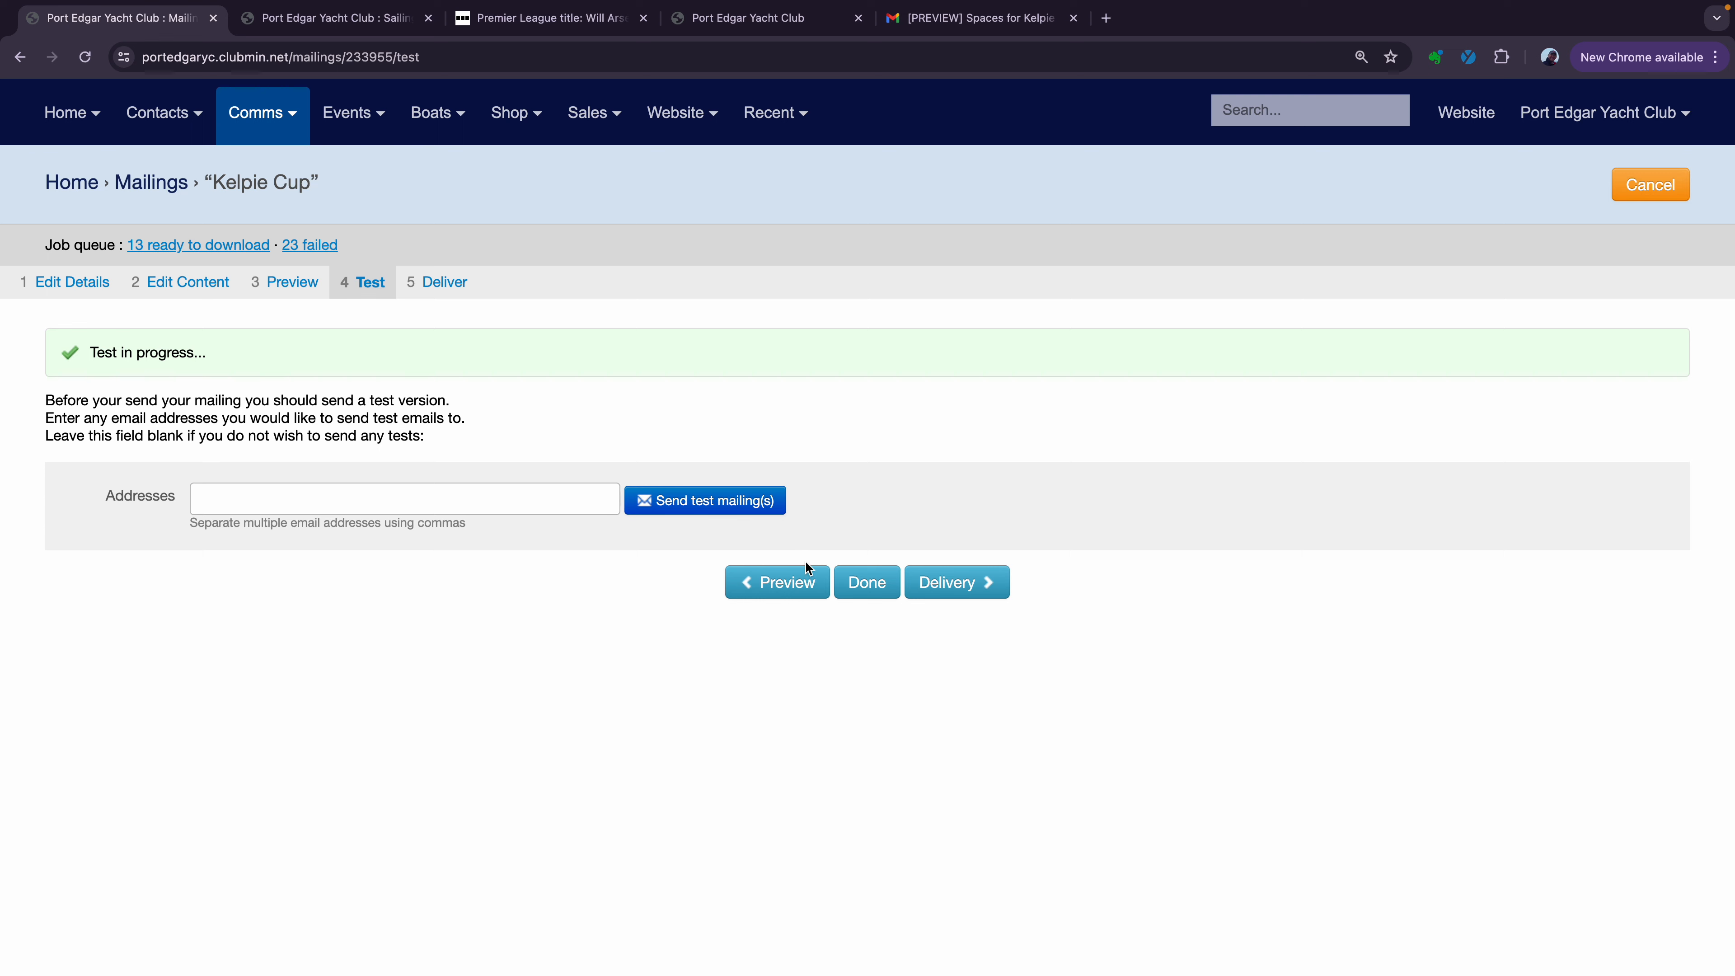
# Deliver the Kelpie Cup mailing to its 29 contacts and refresh the Mailings list to confirm it's queued
pyautogui.click(958, 588)
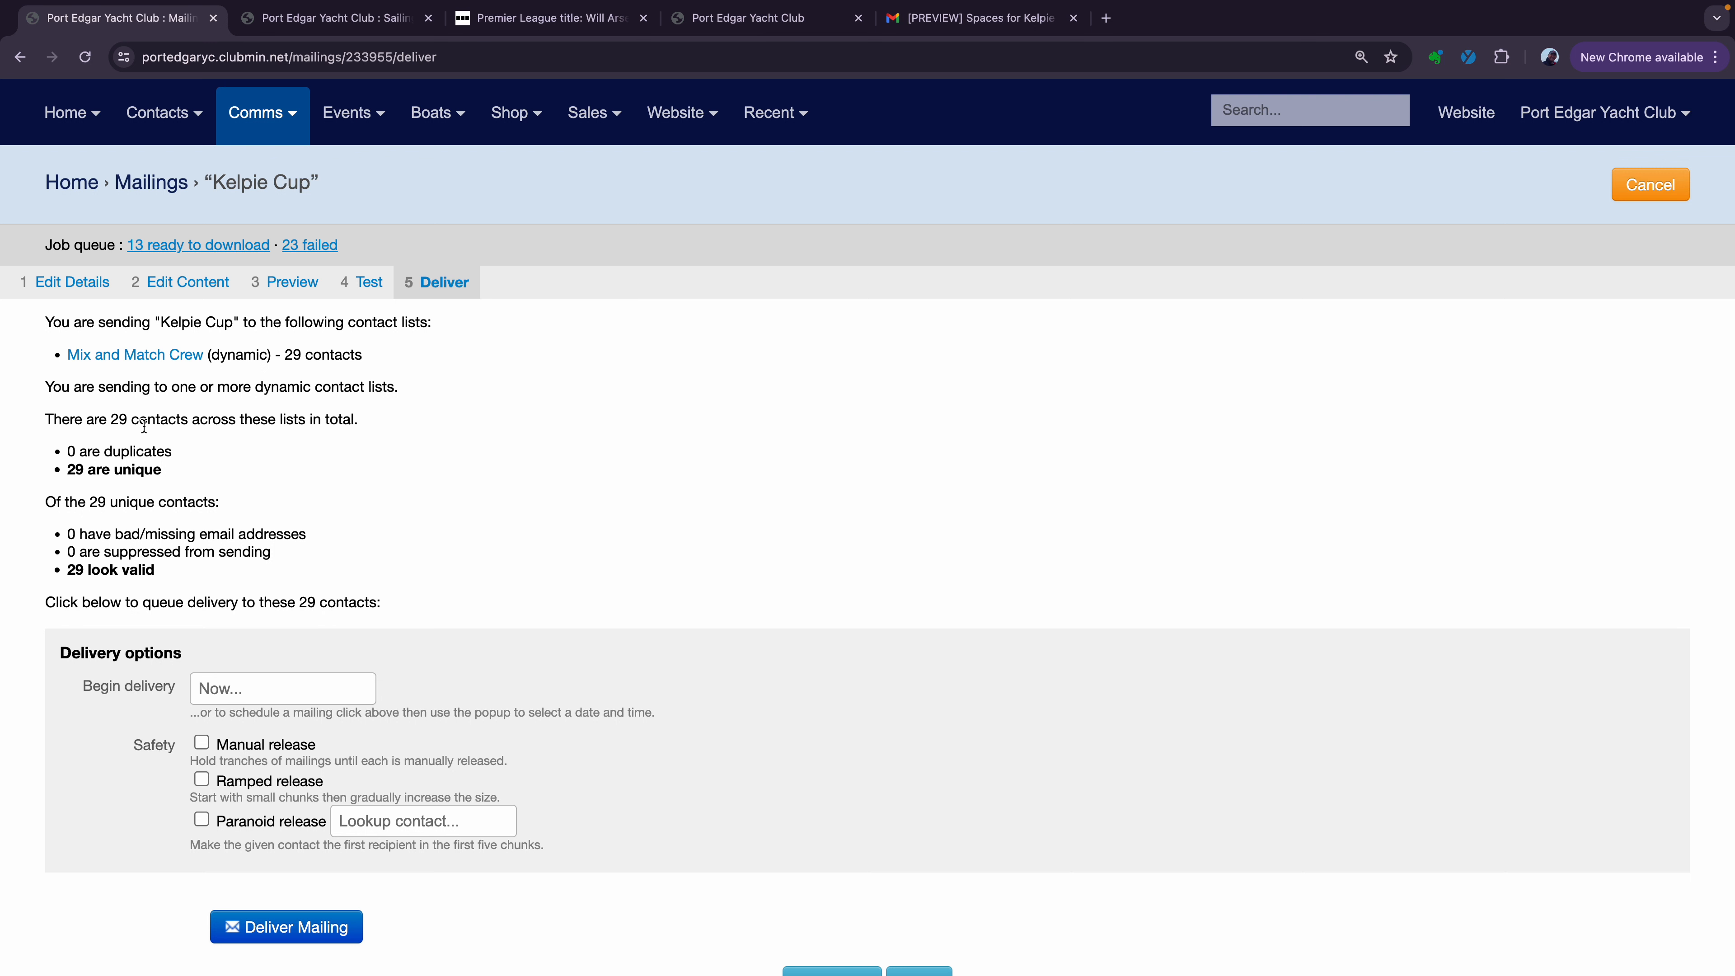
pyautogui.scroll(-3, 183, 426)
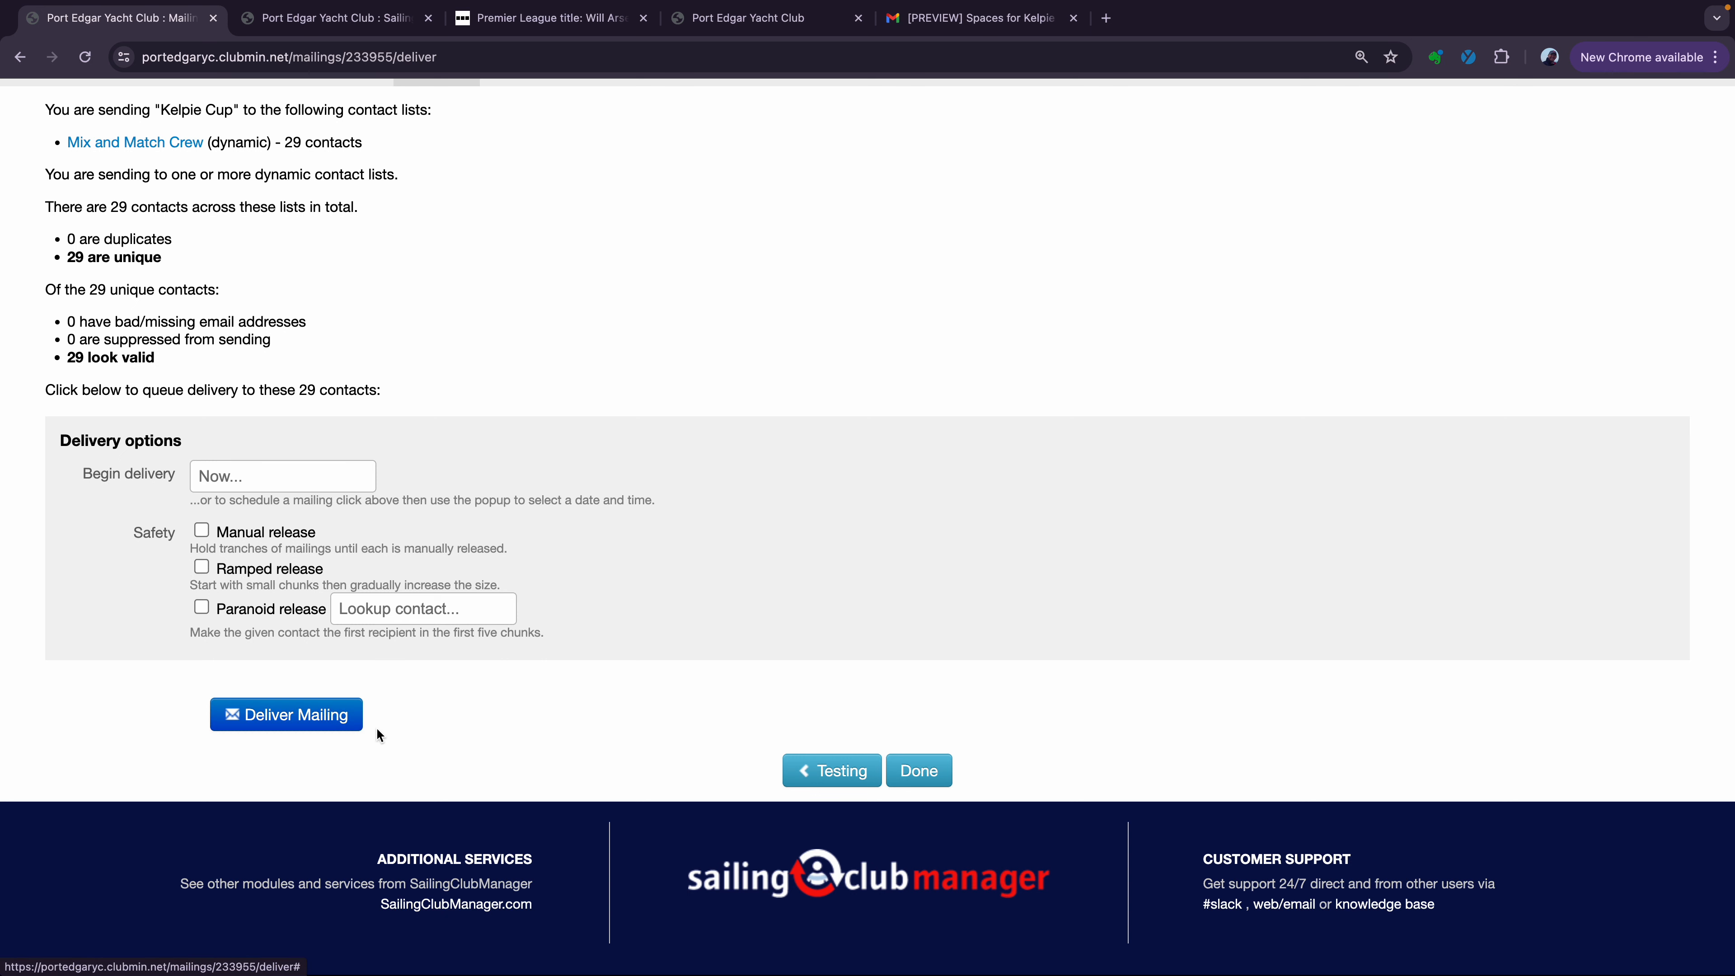
pyautogui.click(323, 726)
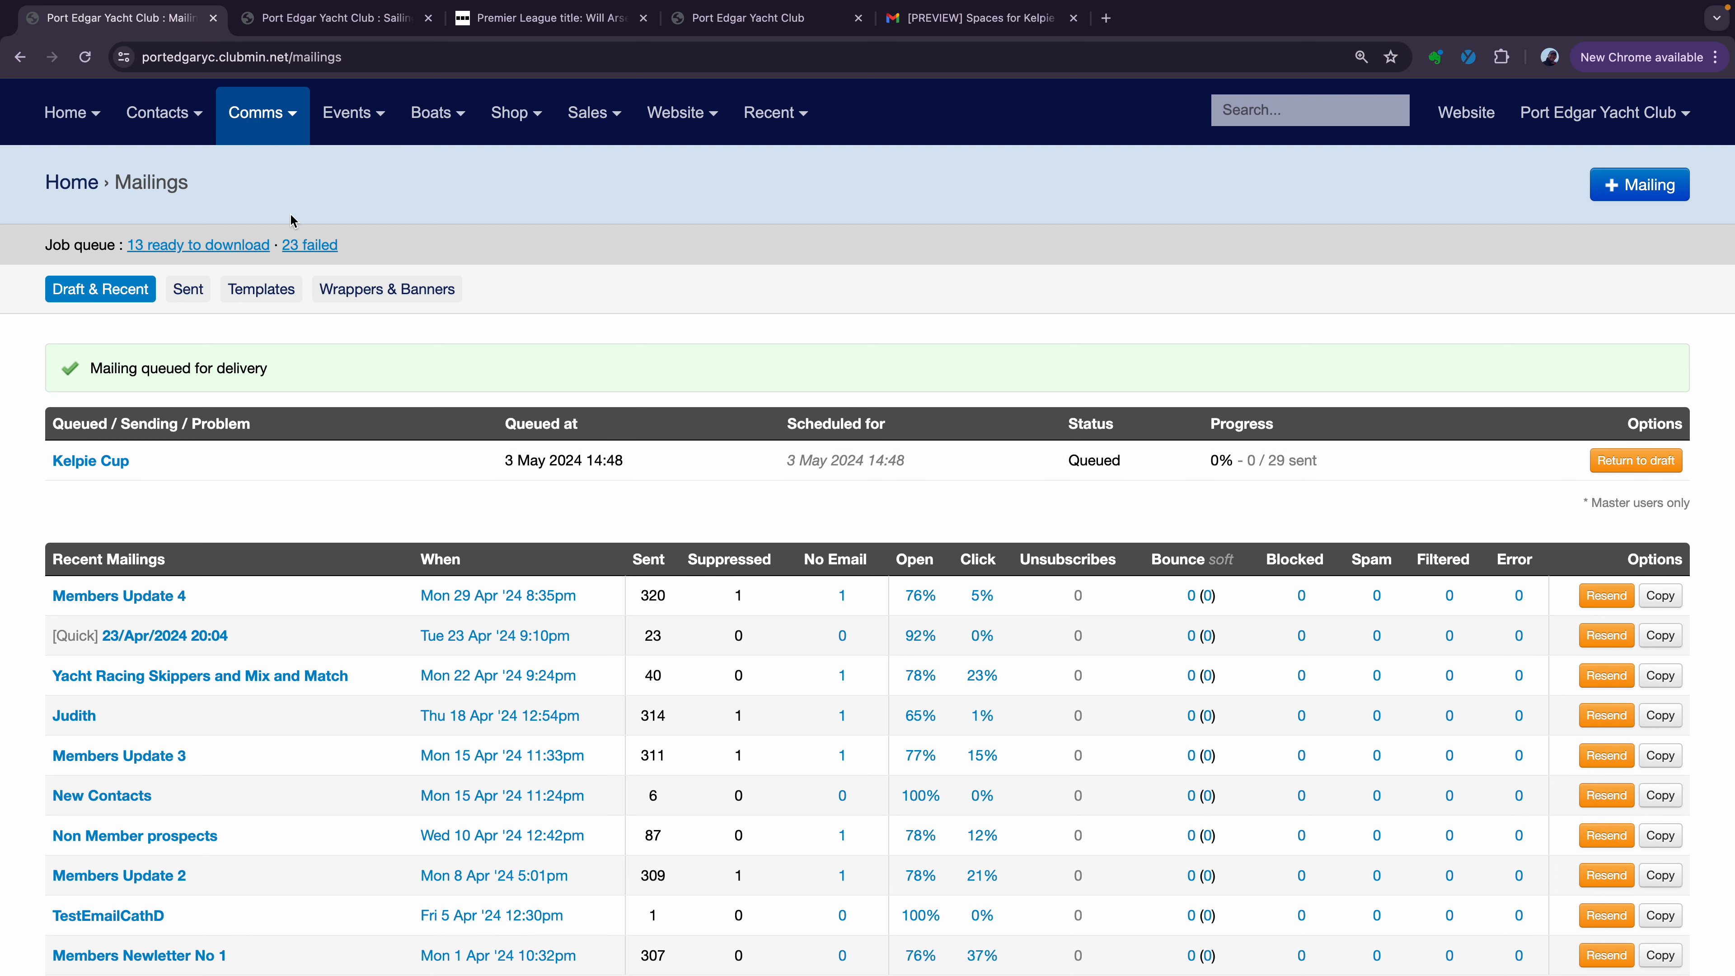
pyautogui.click(89, 61)
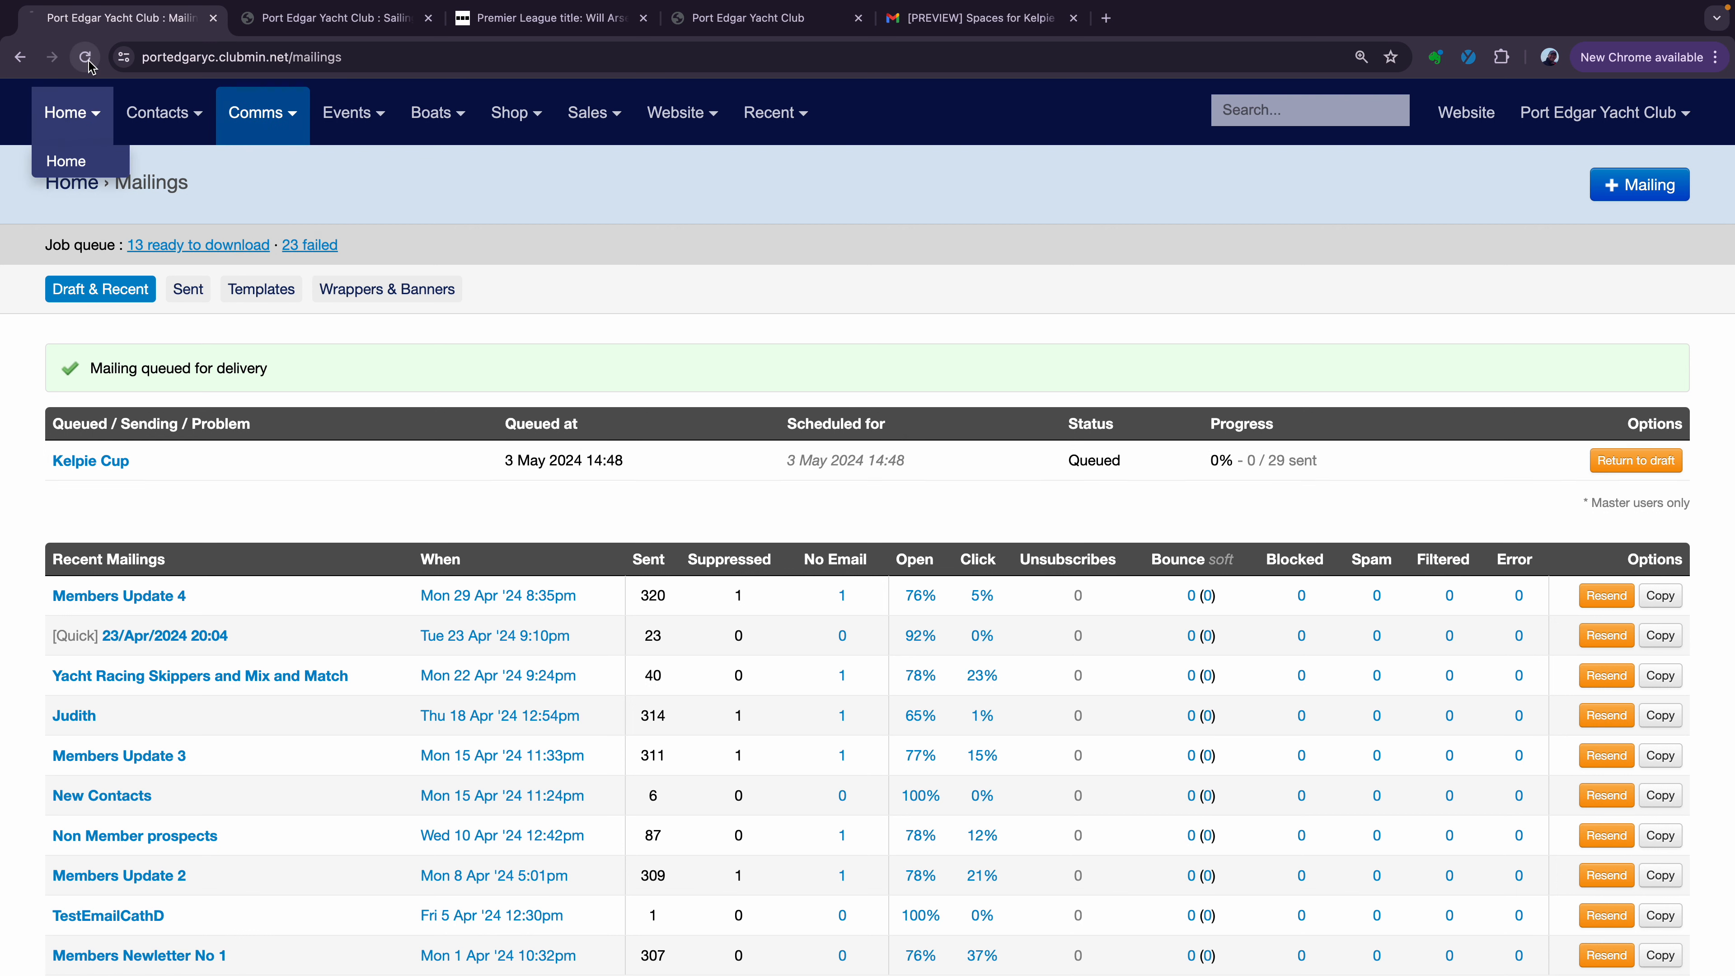